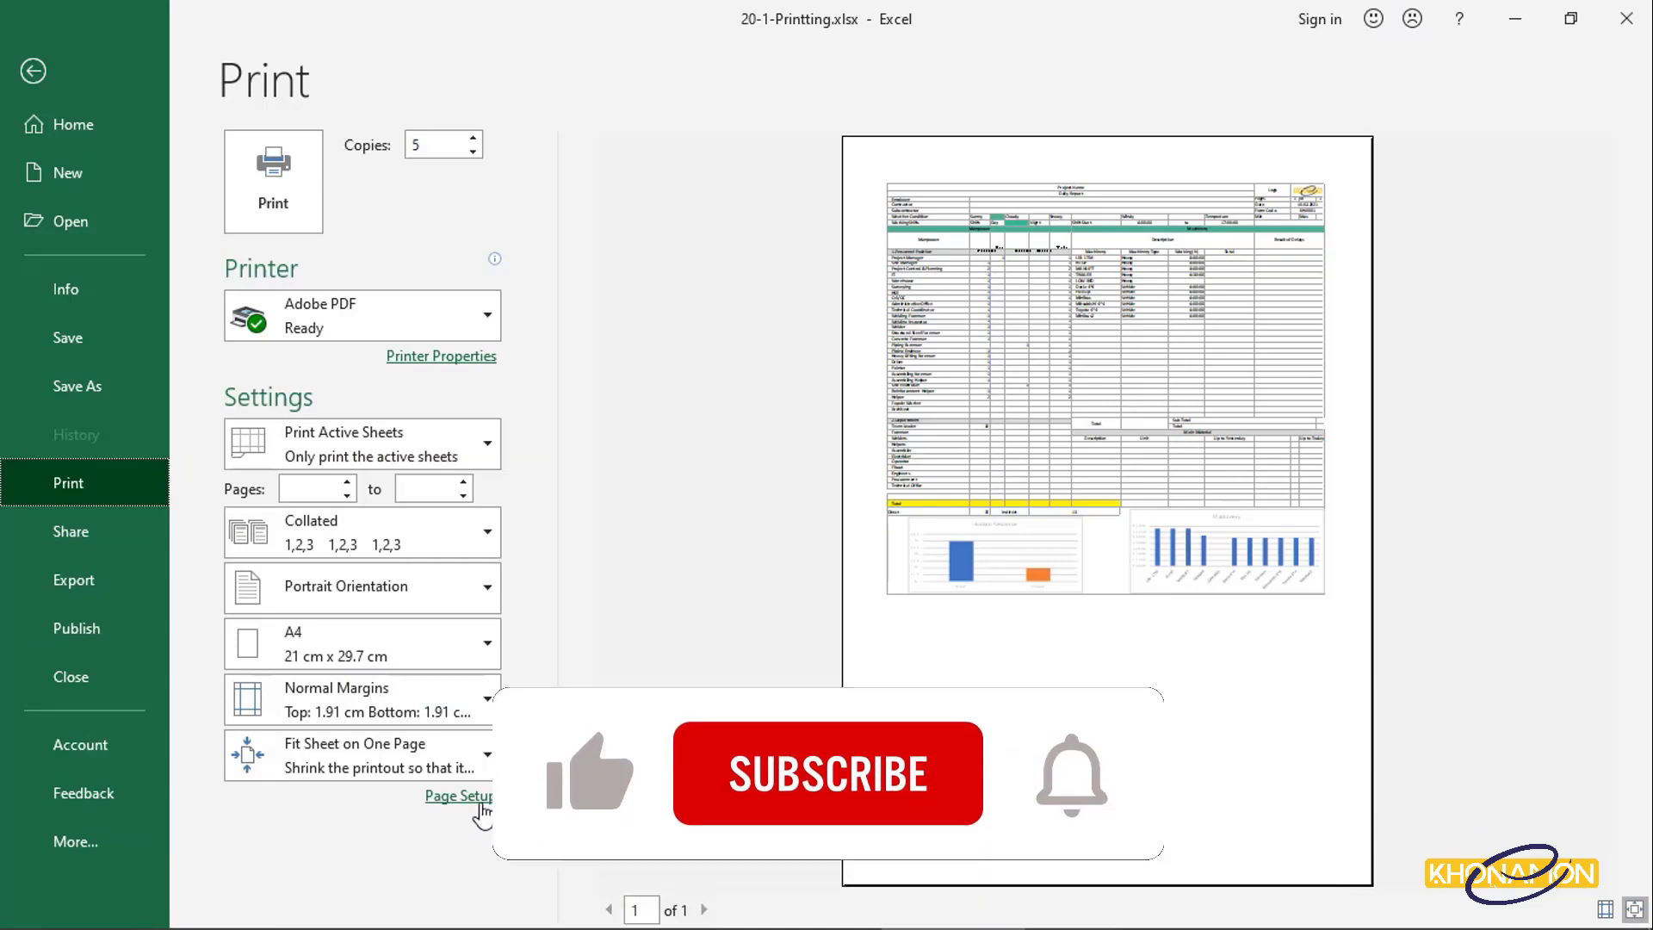
Set the sheet's print scaling to 15% of normal size in the page setup.
{"action": "left_click", "coordinate": [482, 805]}
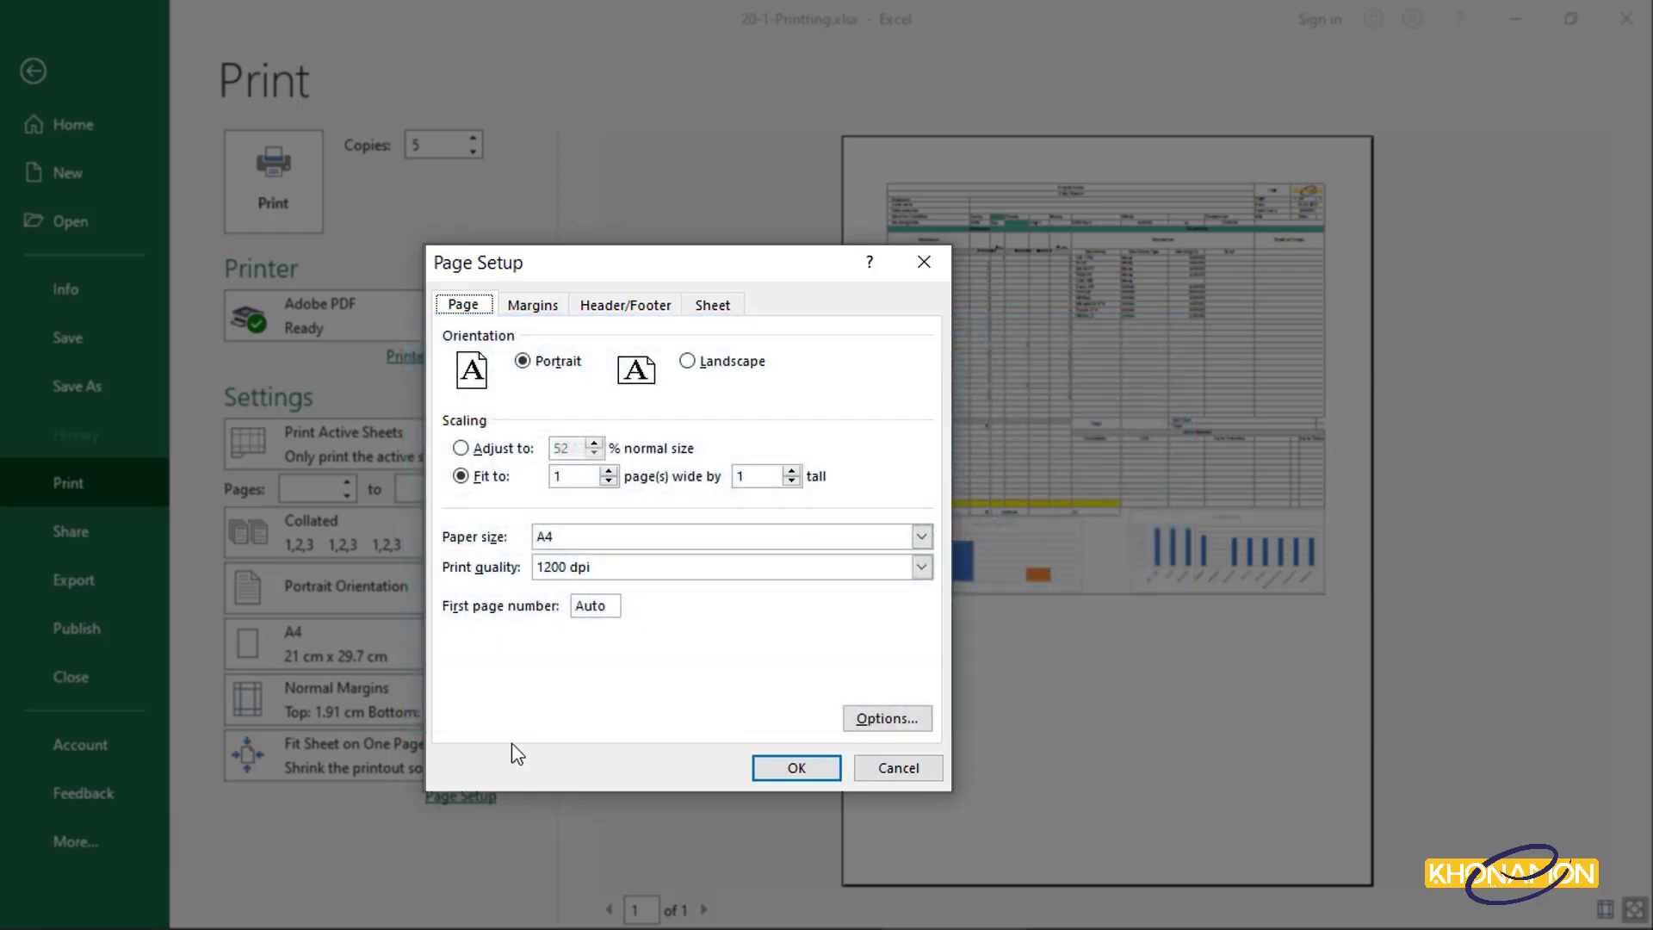
{"action": "left_click", "coordinate": [516, 448]}
{"action": "type", "text": "1"}
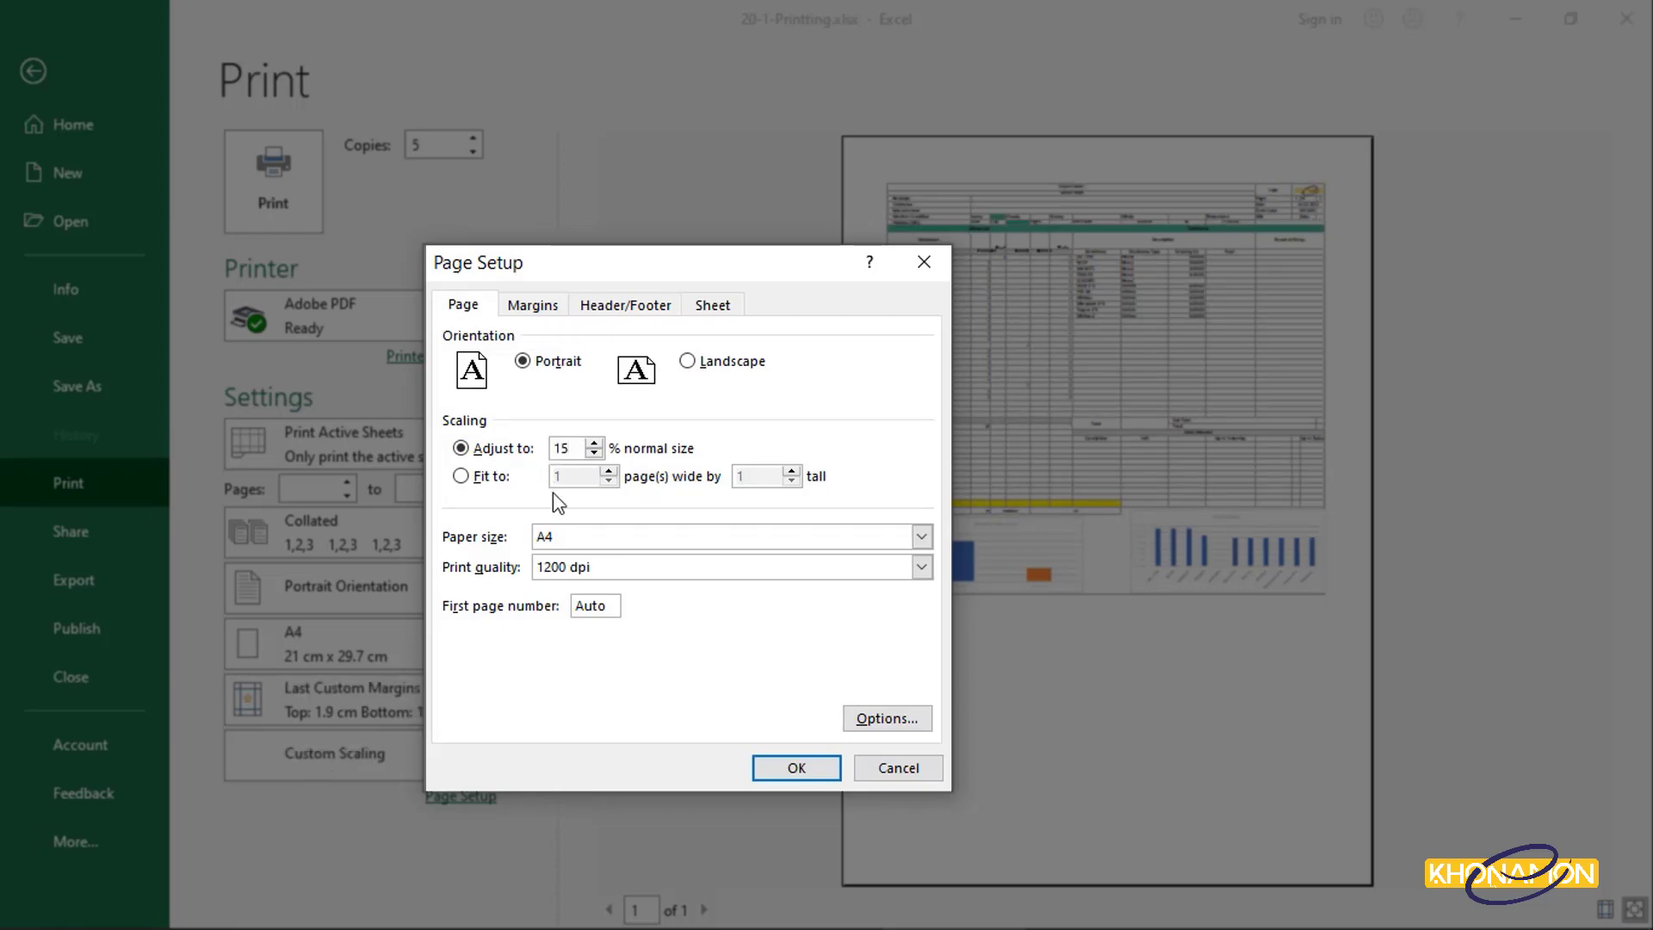
{"action": "left_click", "coordinate": [774, 766]}
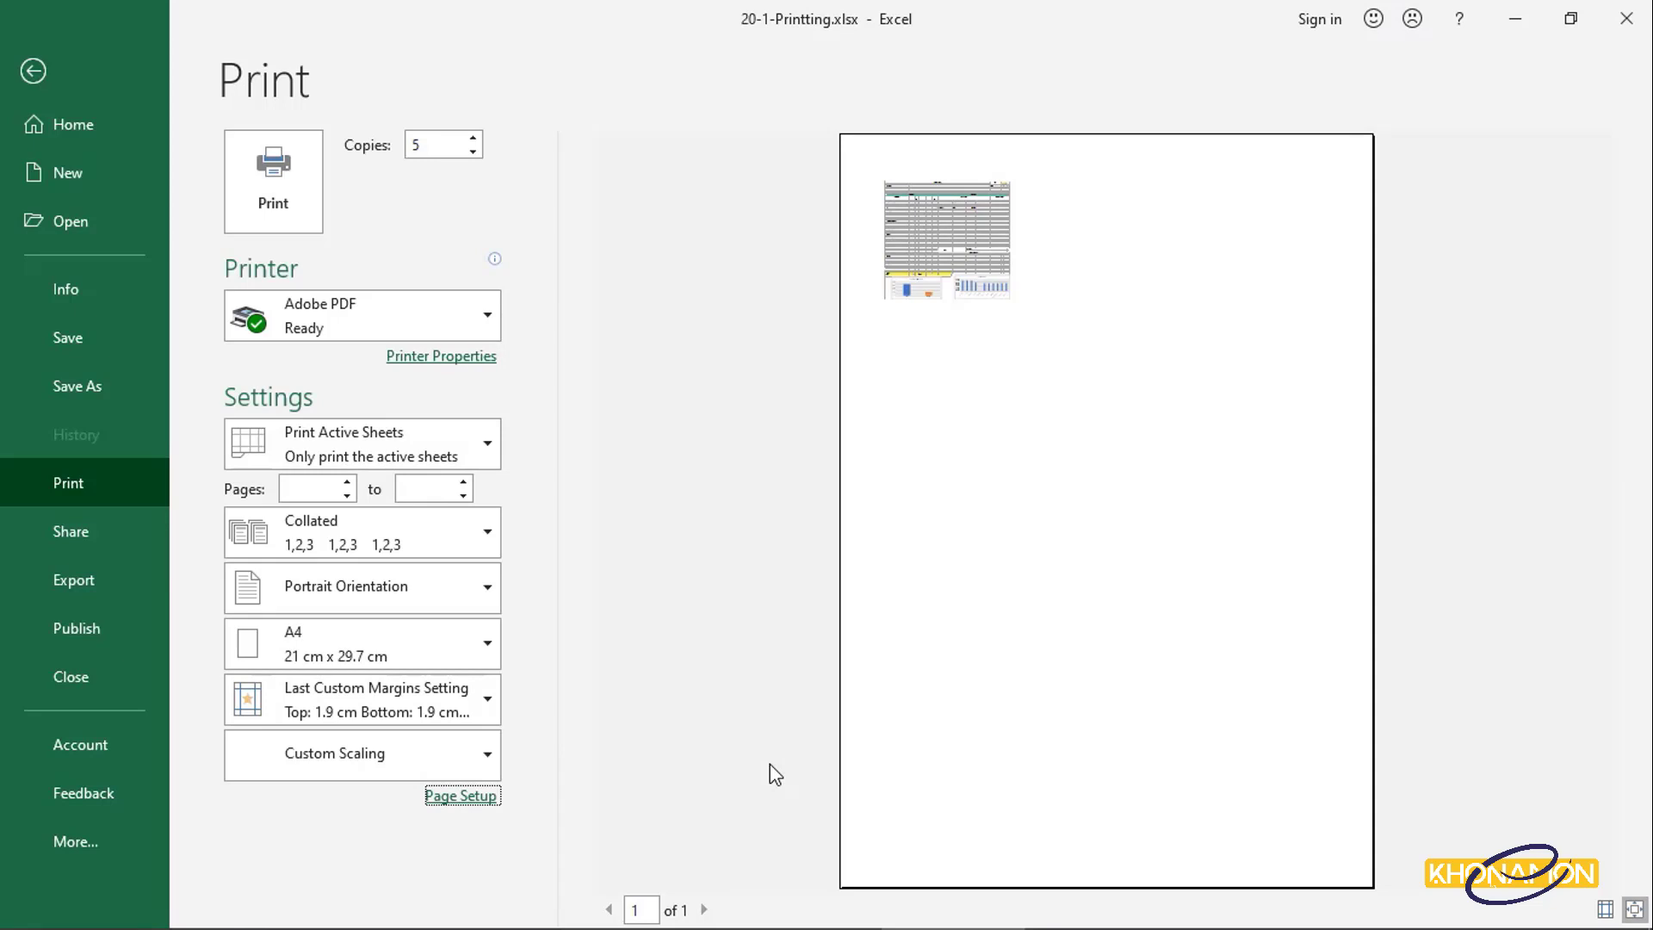
Enlarge the print scaling percentage so the report fills the page width, and switch the scaling to Fit Sheet on One Page.
{"action": "left_click", "coordinate": [472, 796]}
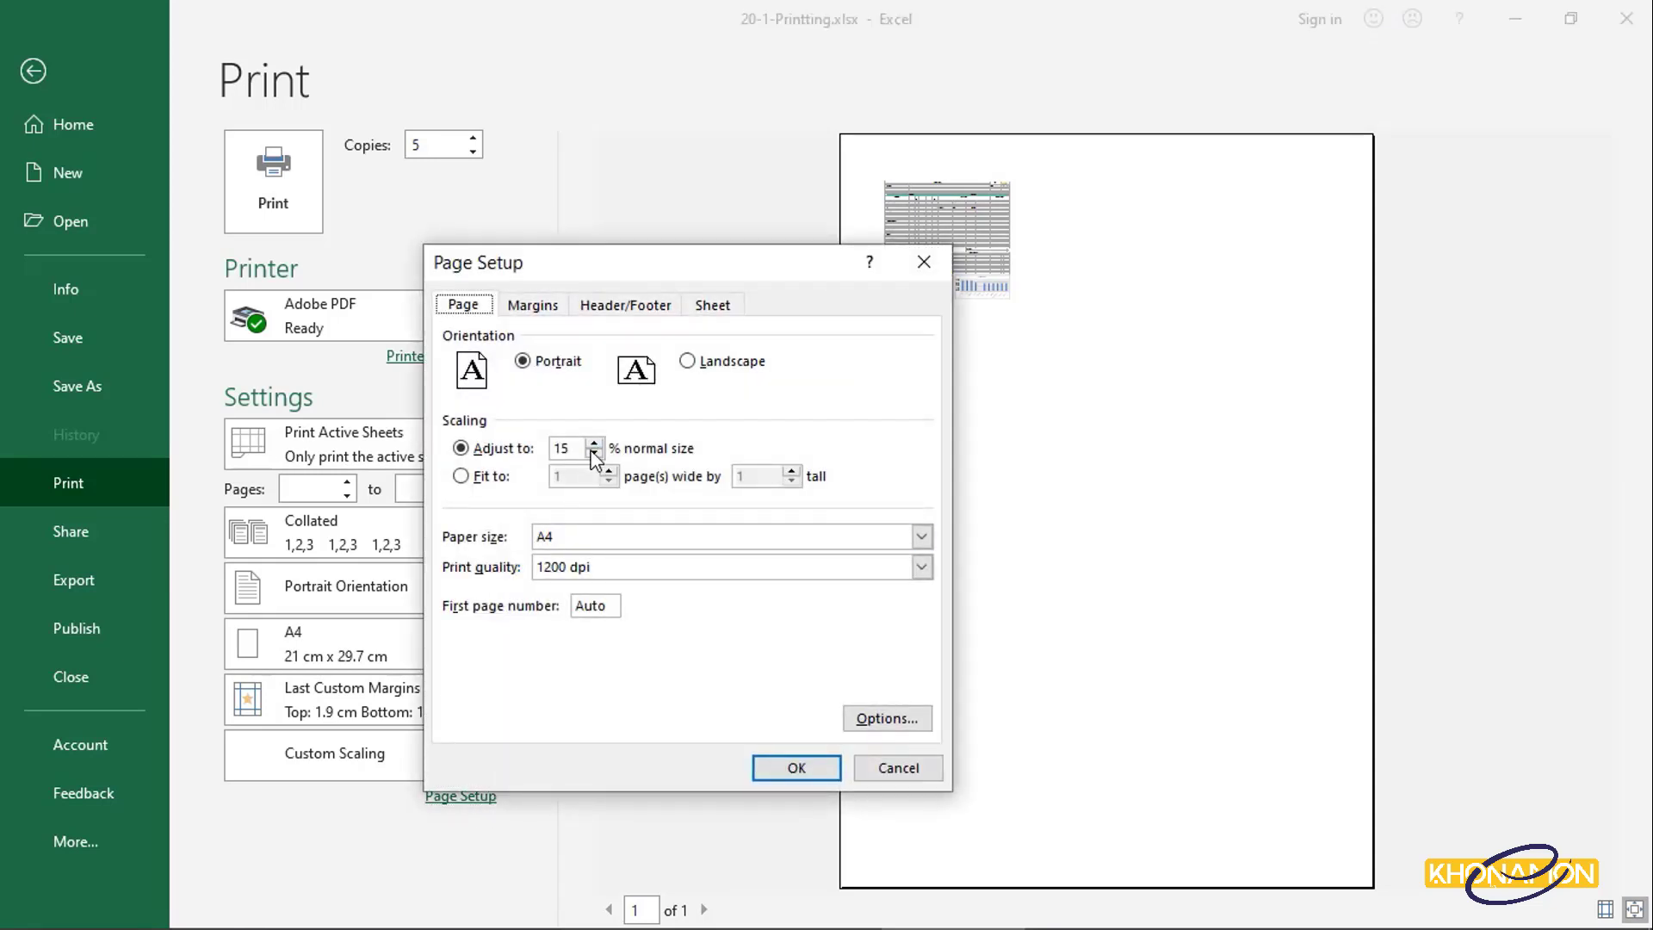
{"action": "double_click", "coordinate": [561, 448]}
{"action": "type", "text": "15"}
{"action": "left_click", "coordinate": [765, 767]}
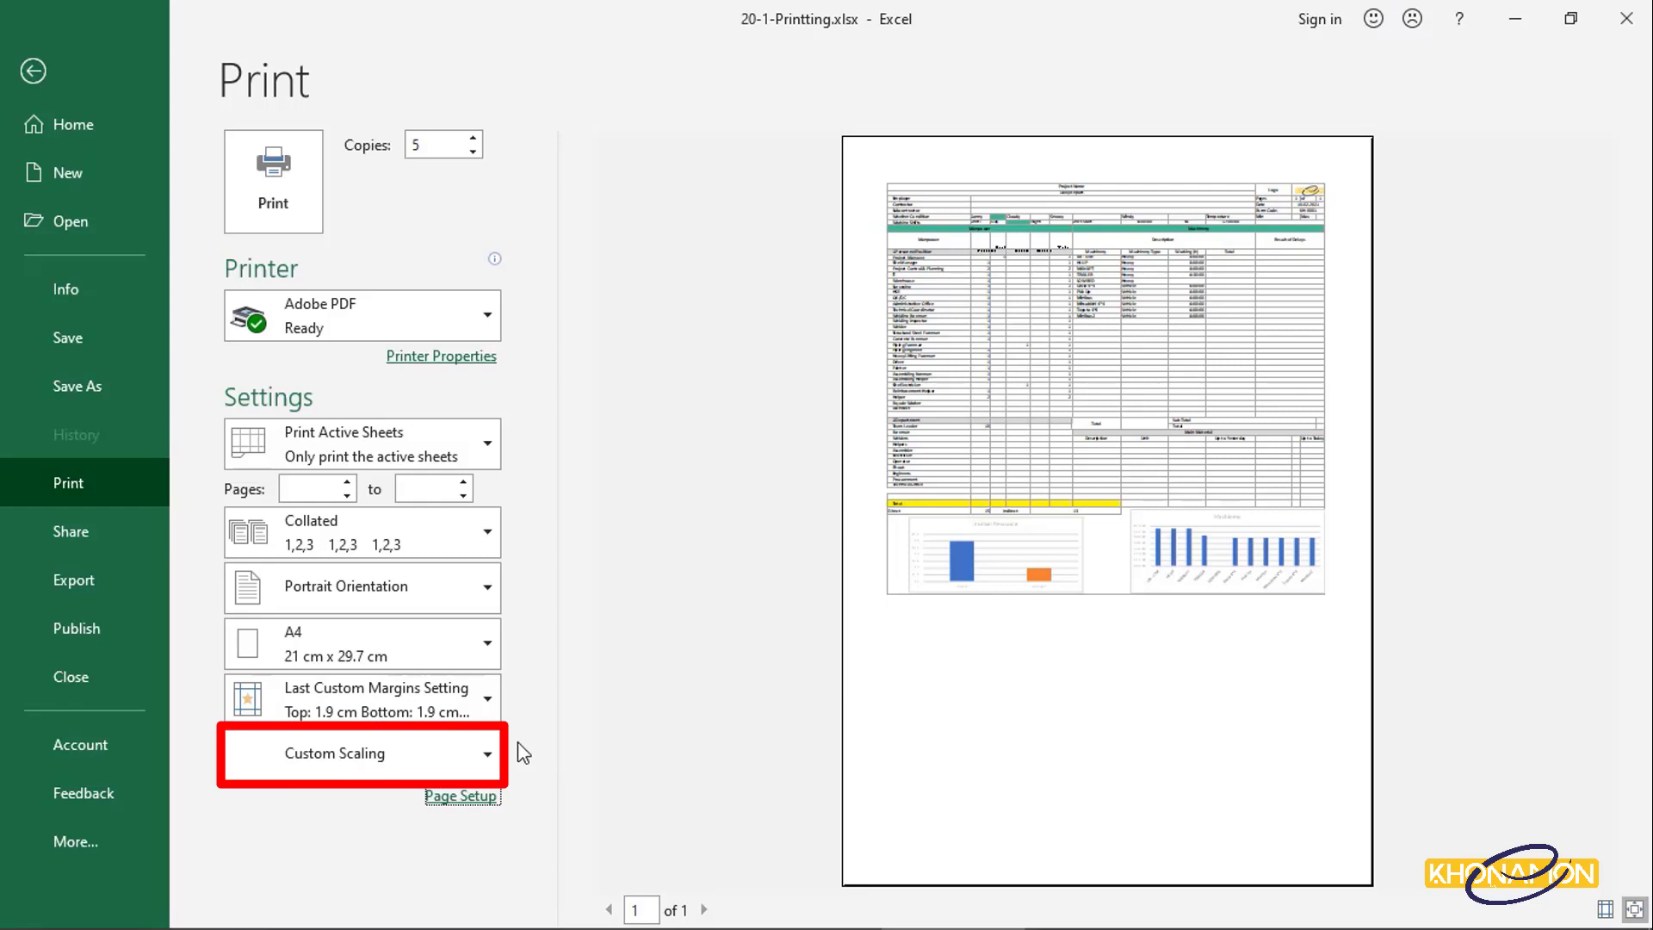
{"action": "left_click", "coordinate": [485, 754]}
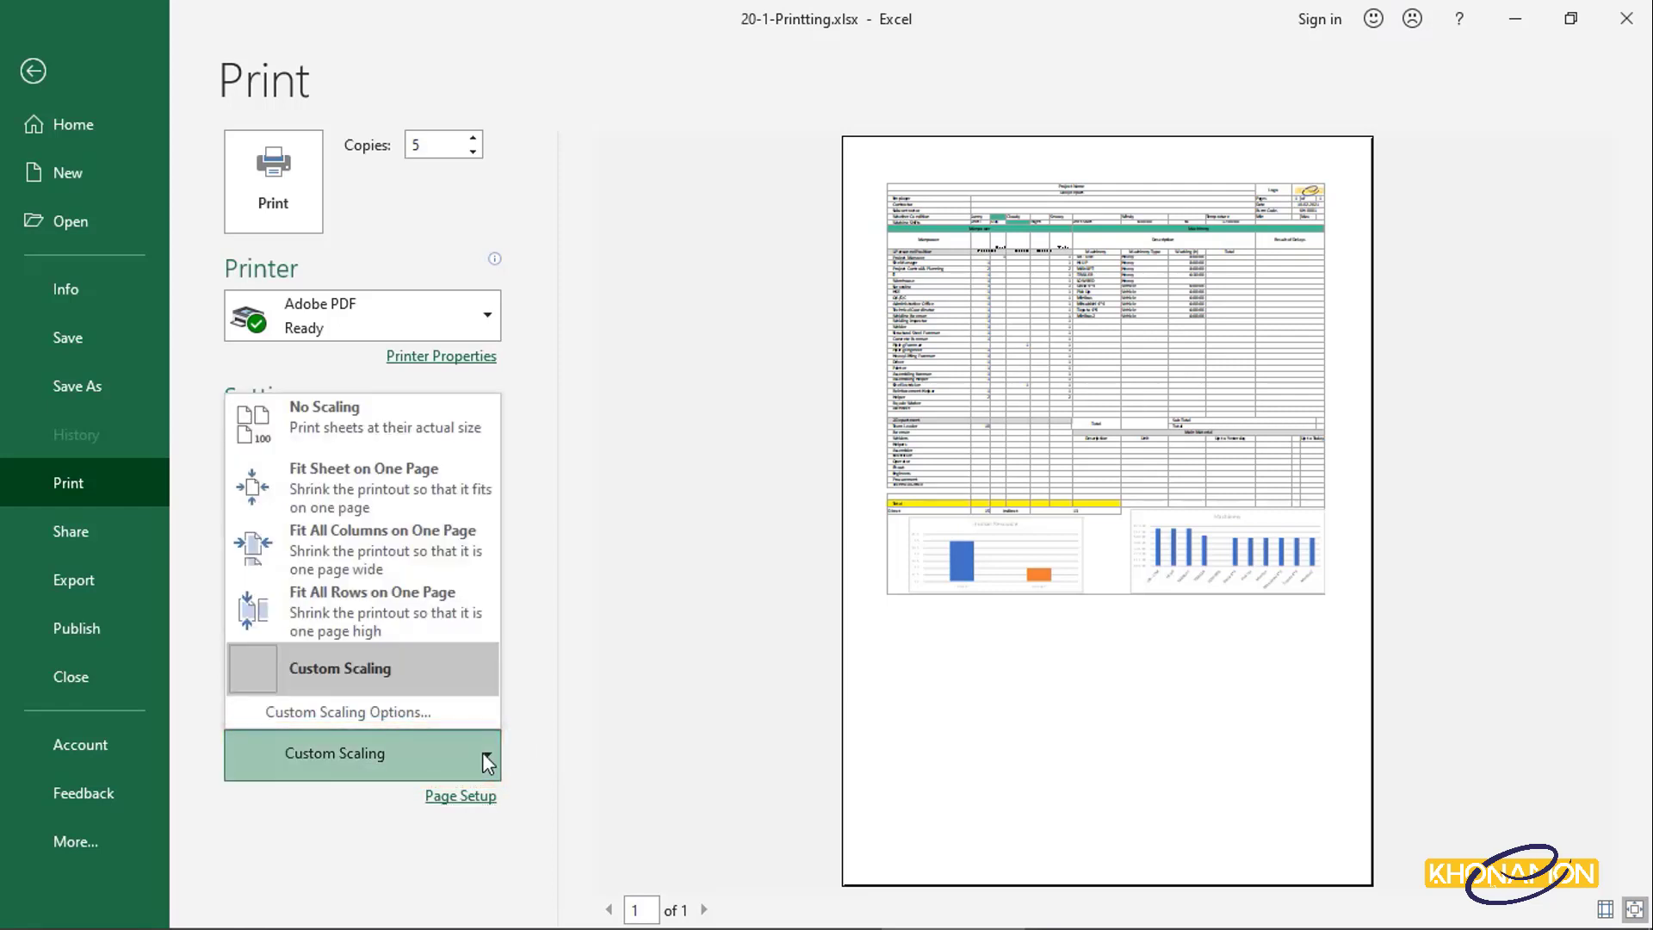
{"action": "left_click", "coordinate": [457, 484]}
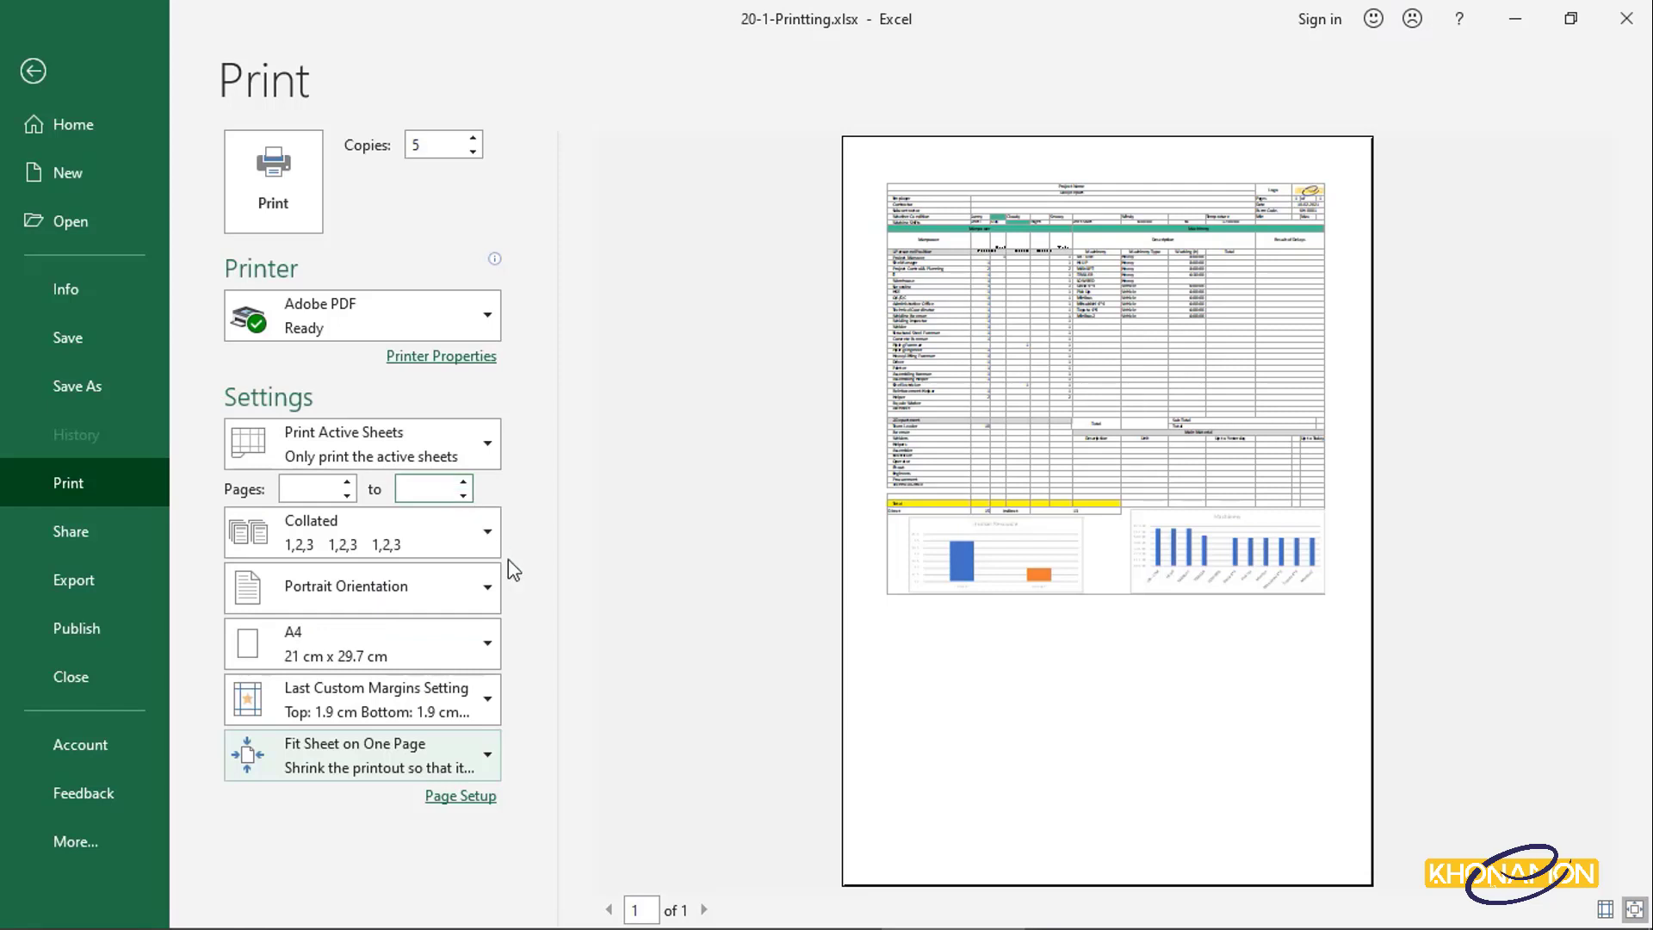
Scale the printout to fit 2 pages wide by 2 tall and look through all the pages in the preview.
{"action": "left_click", "coordinate": [461, 796]}
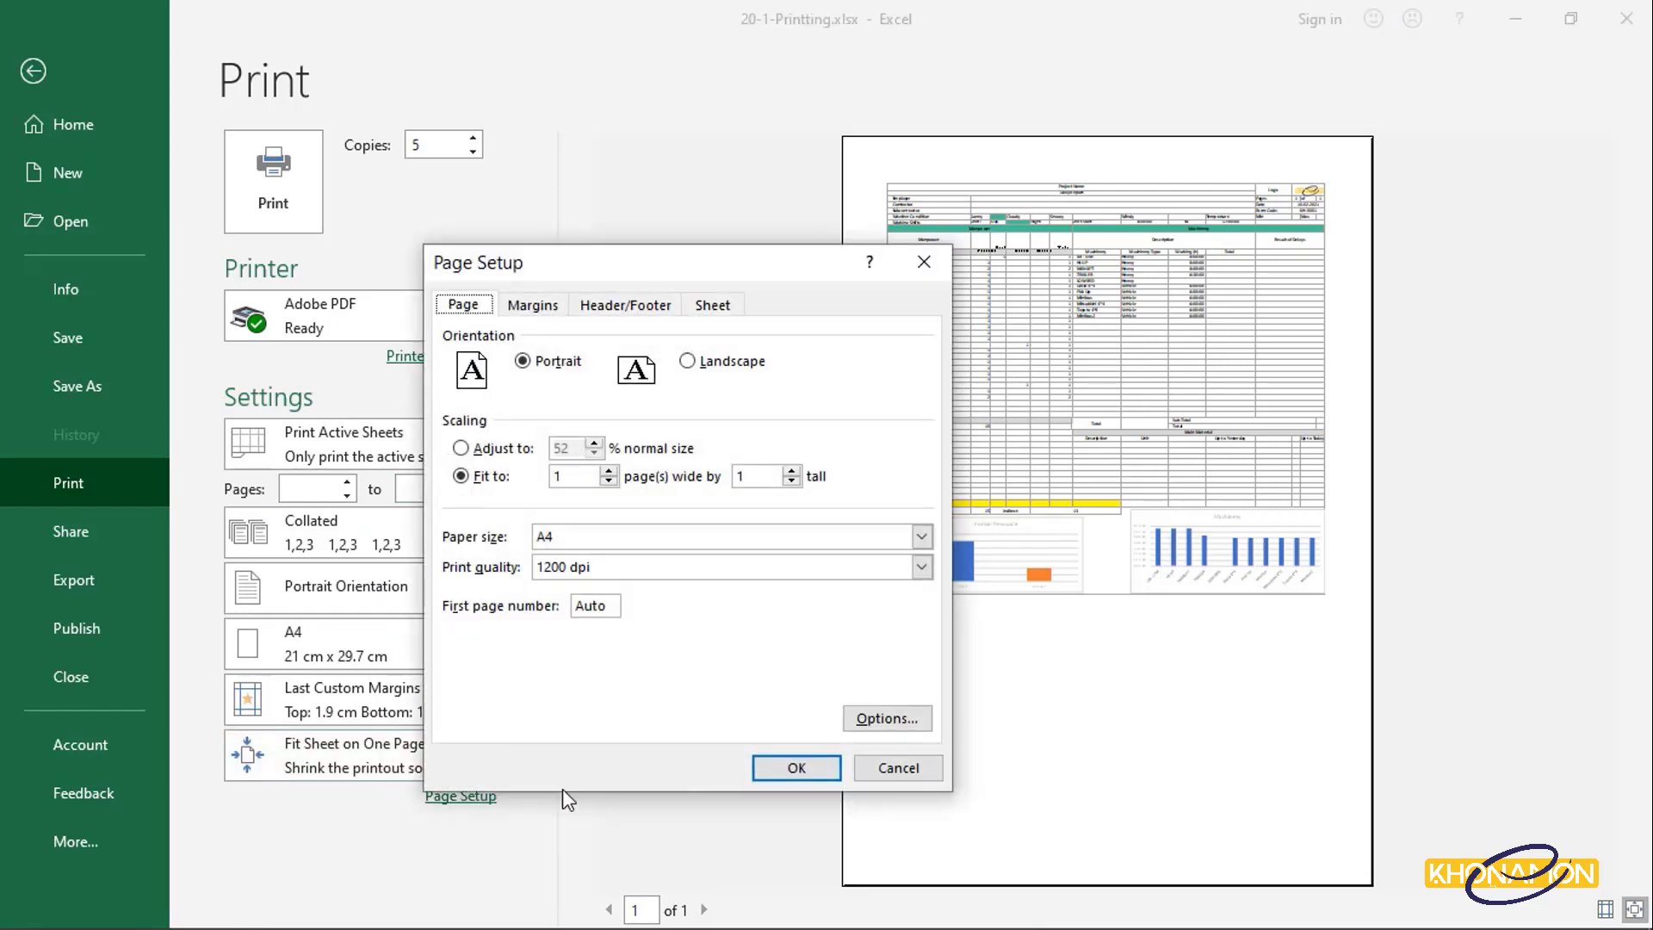
{"action": "left_click", "coordinate": [562, 479]}
{"action": "key", "text": "Tab"}
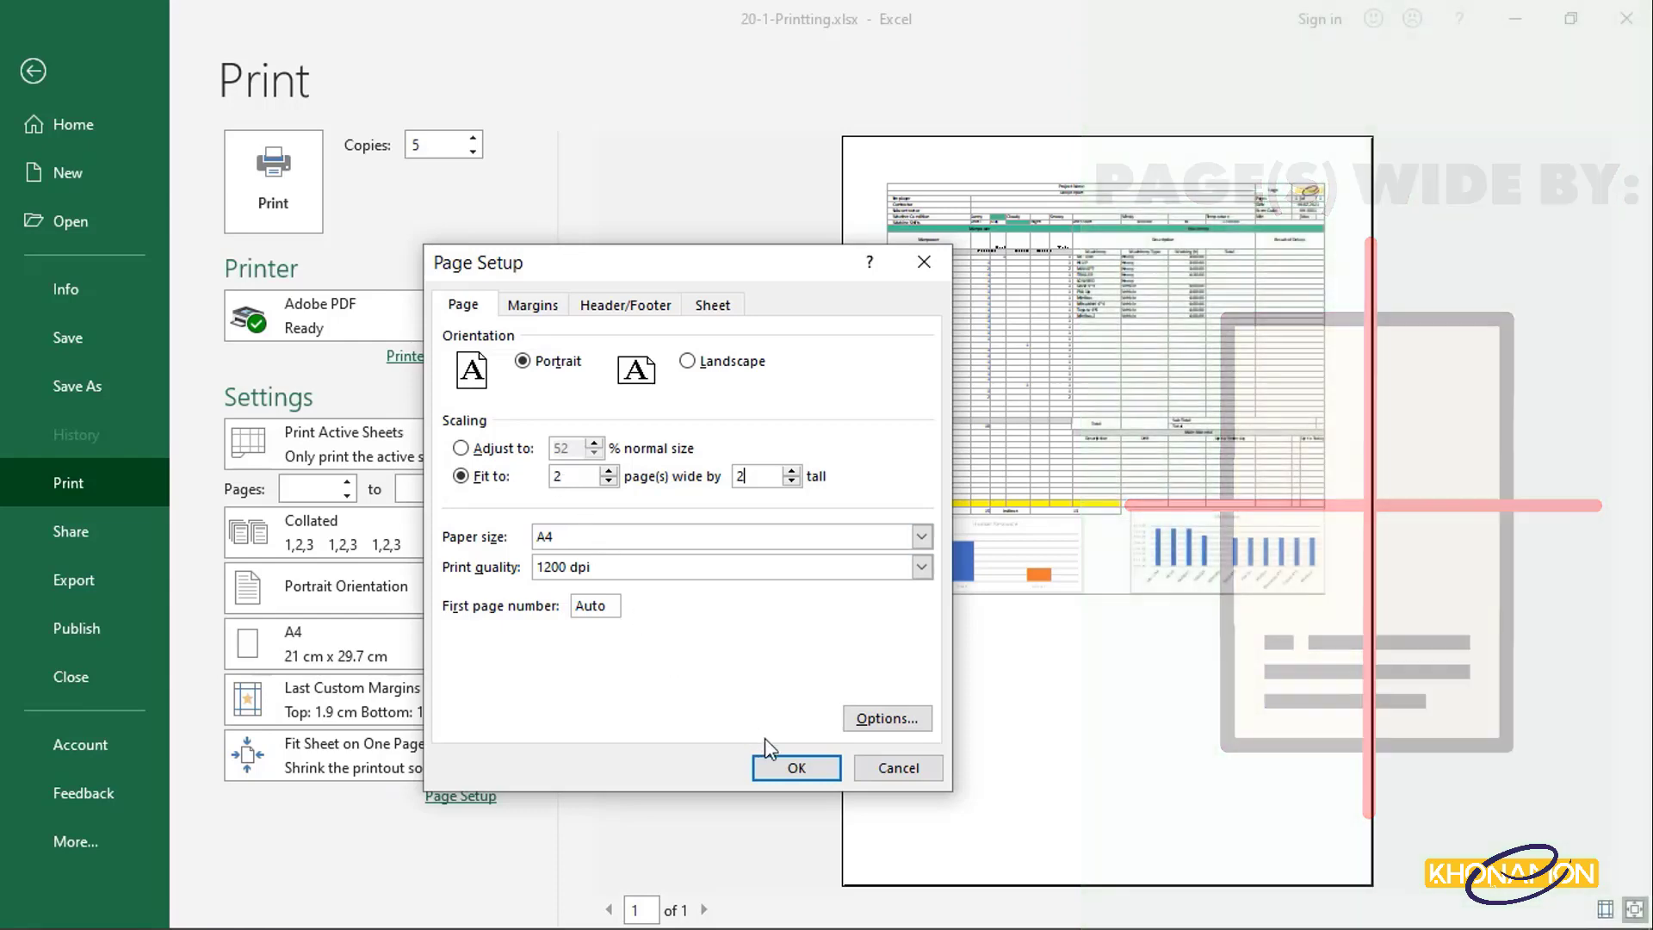
{"action": "left_click", "coordinate": [788, 767]}
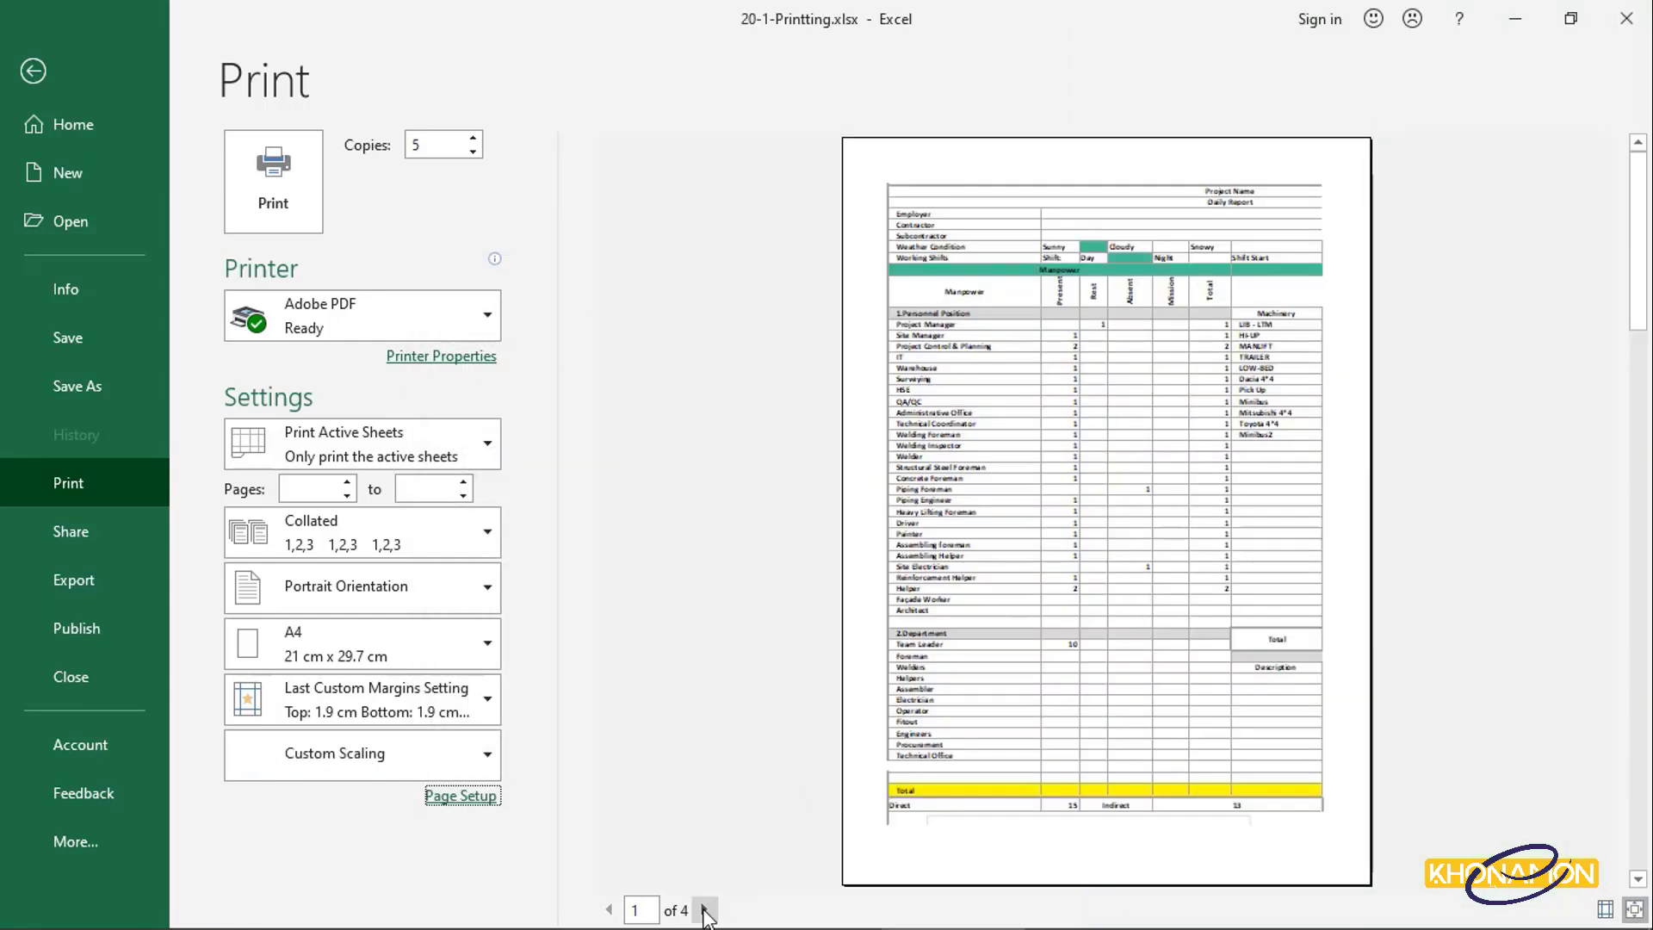
{"action": "left_click", "coordinate": [704, 909]}
{"action": "left_click", "coordinate": [704, 909]}
{"action": "left_click", "coordinate": [704, 909]}
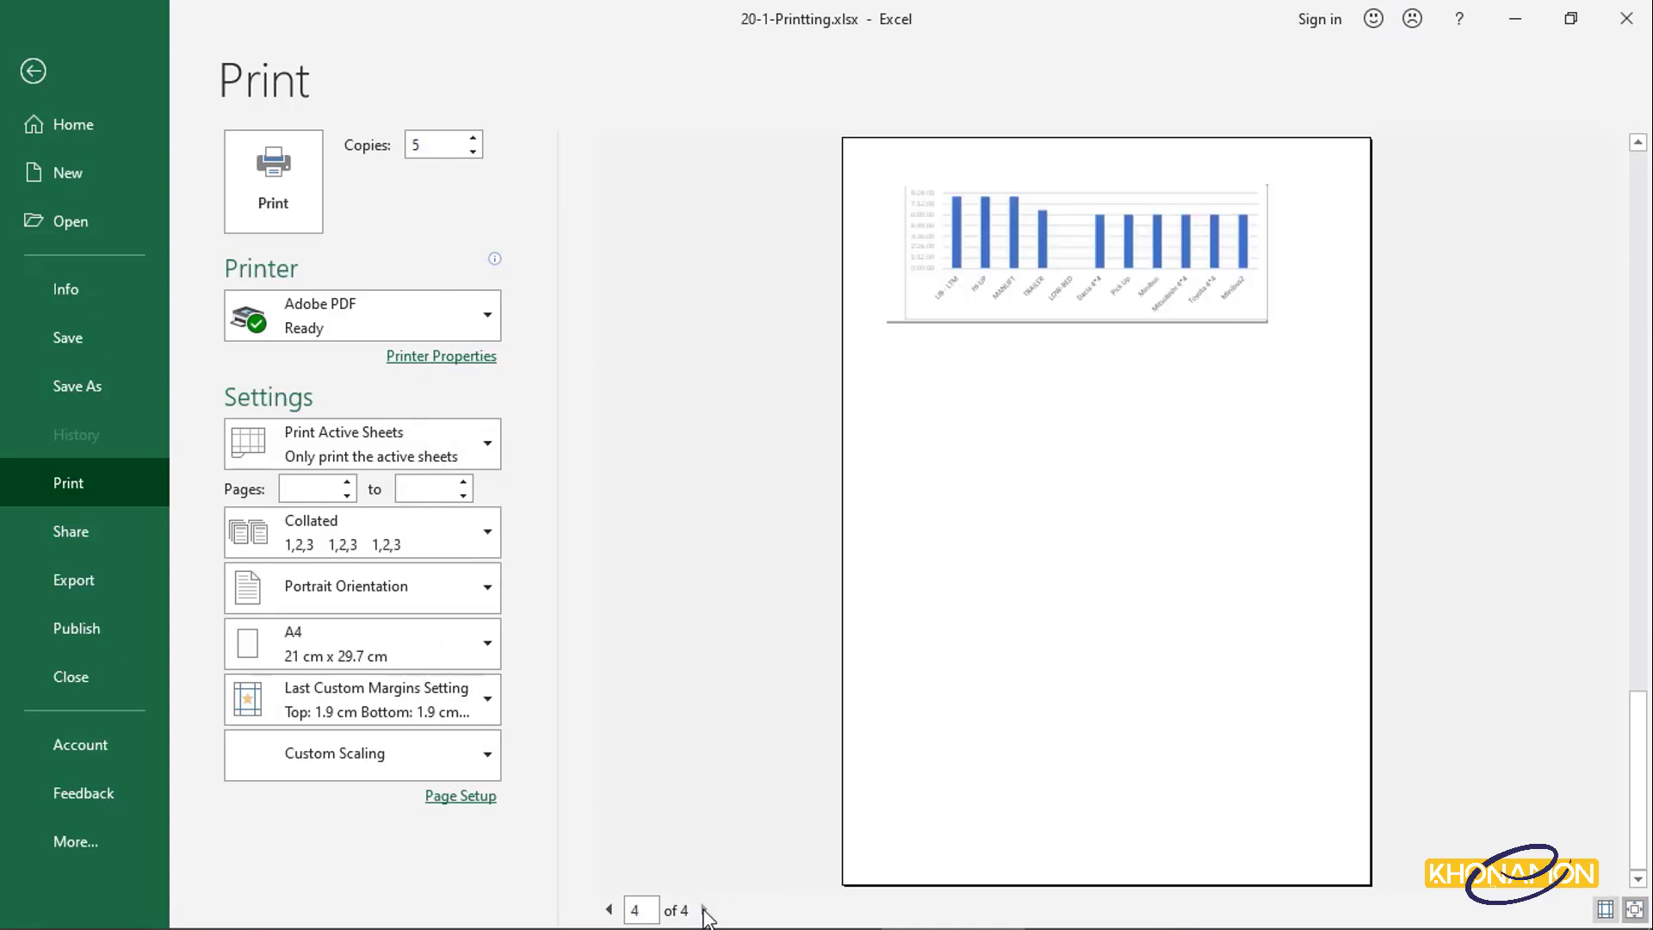
{"action": "left_click", "coordinate": [609, 909]}
{"action": "left_click", "coordinate": [611, 909]}
{"action": "left_click", "coordinate": [612, 909]}
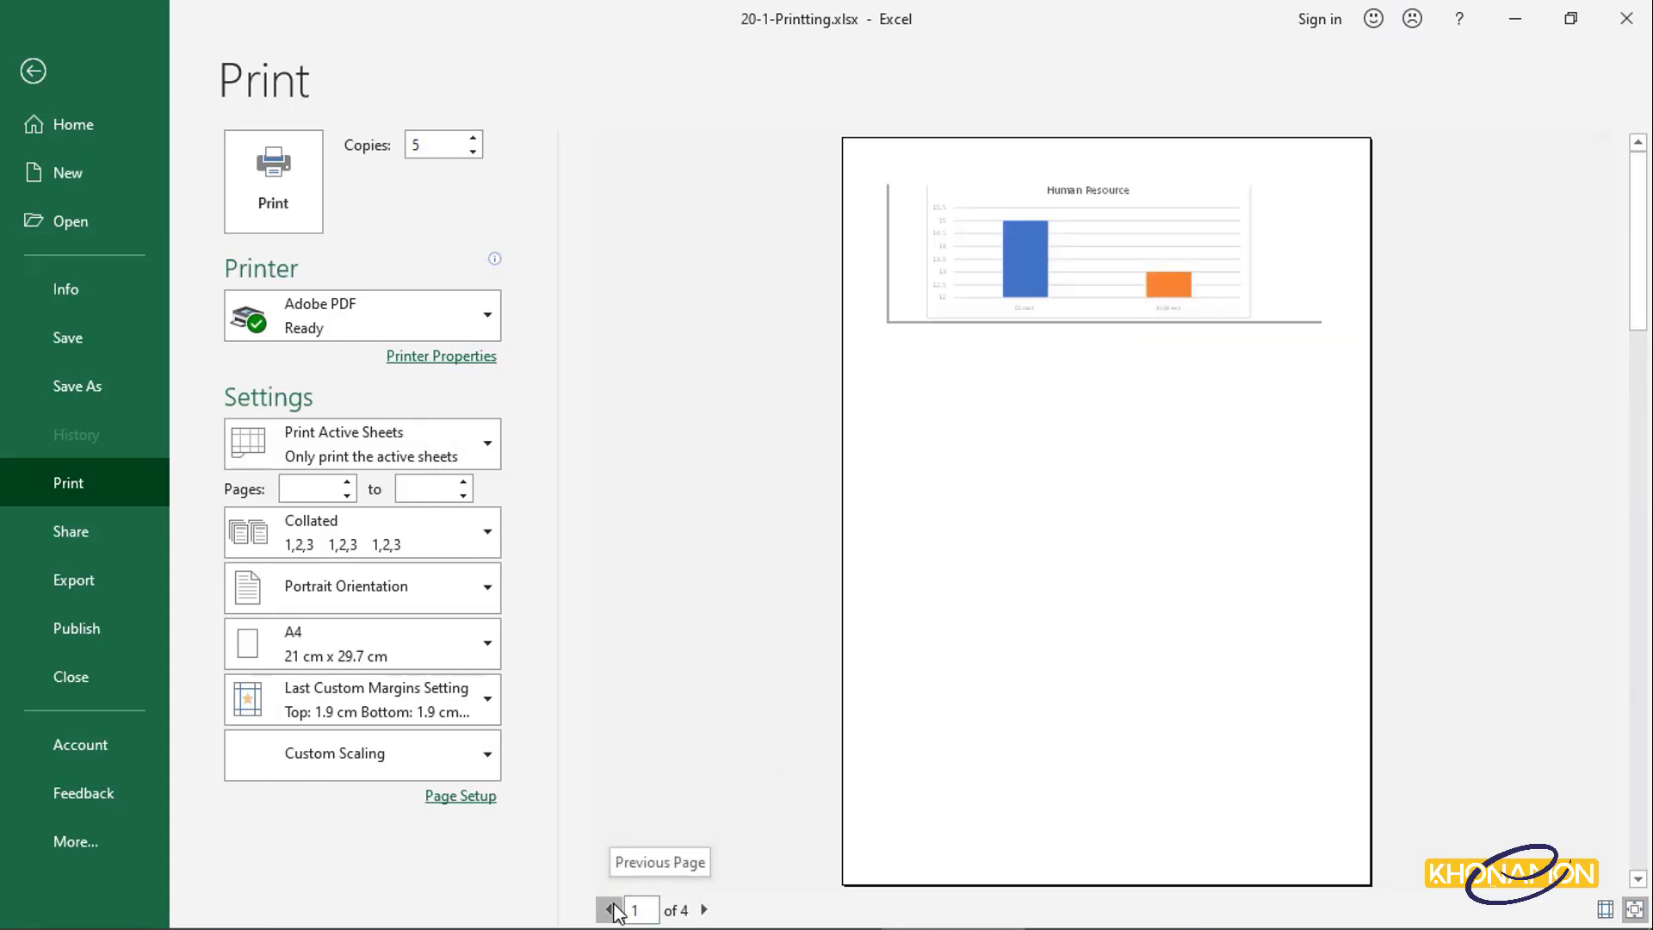
Set the printout's scaling to fit 1 page wide by 1 tall.
{"action": "left_click", "coordinate": [482, 798]}
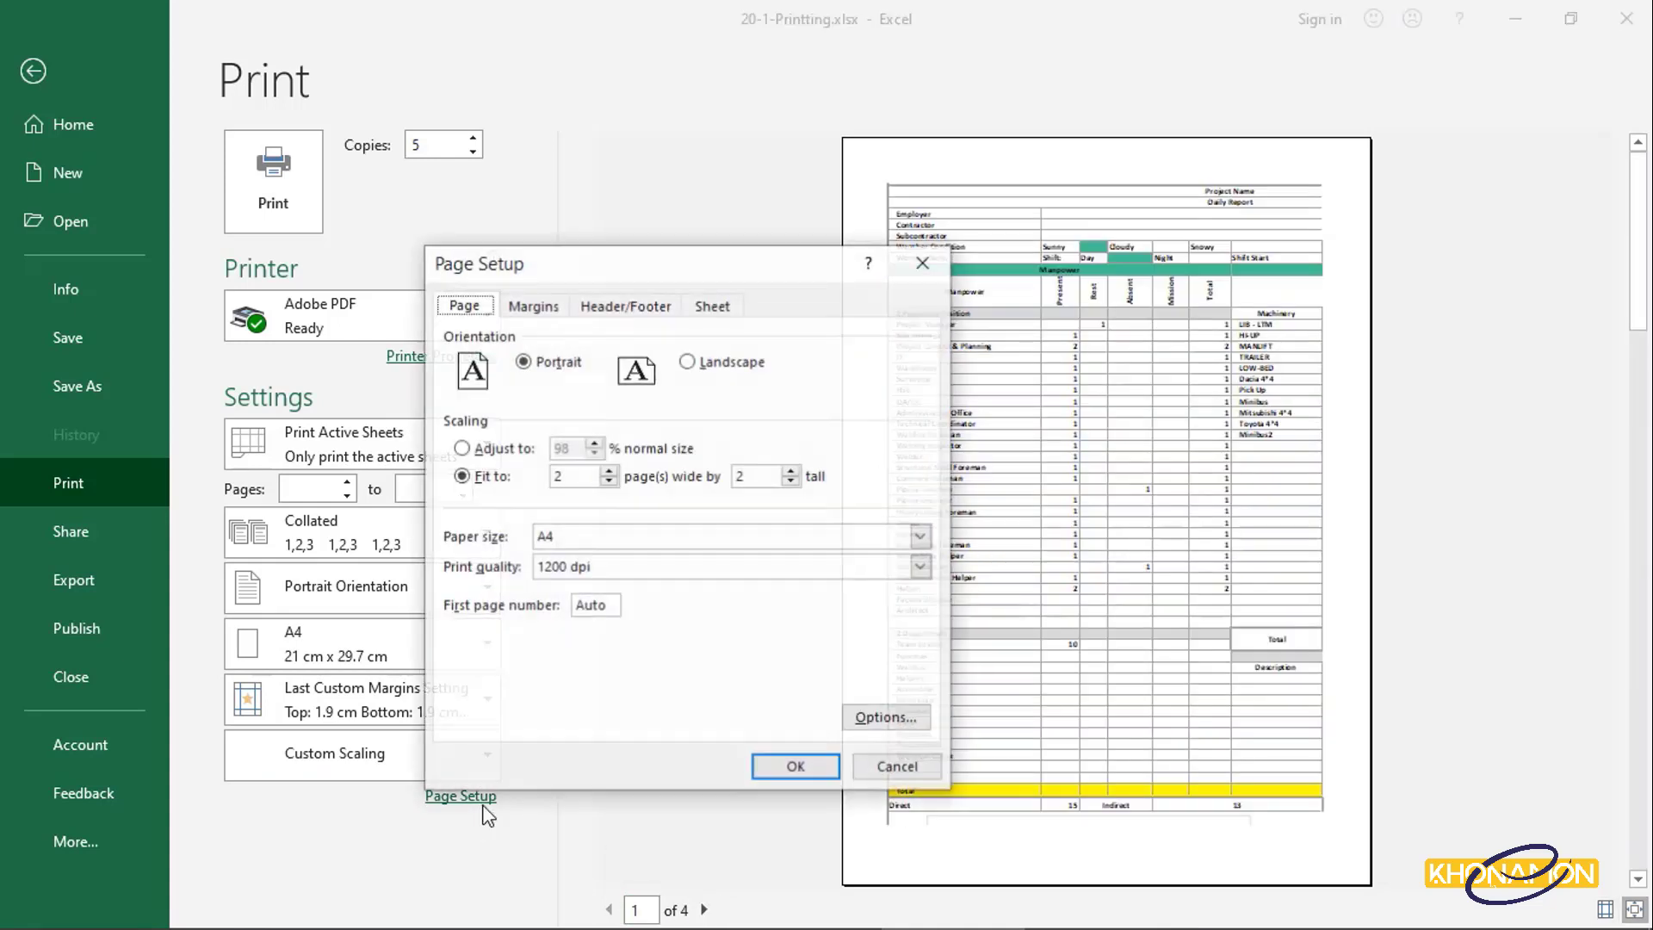
{"action": "double_click", "coordinate": [578, 476]}
{"action": "type", "text": "1"}
{"action": "key", "text": "Tab"}
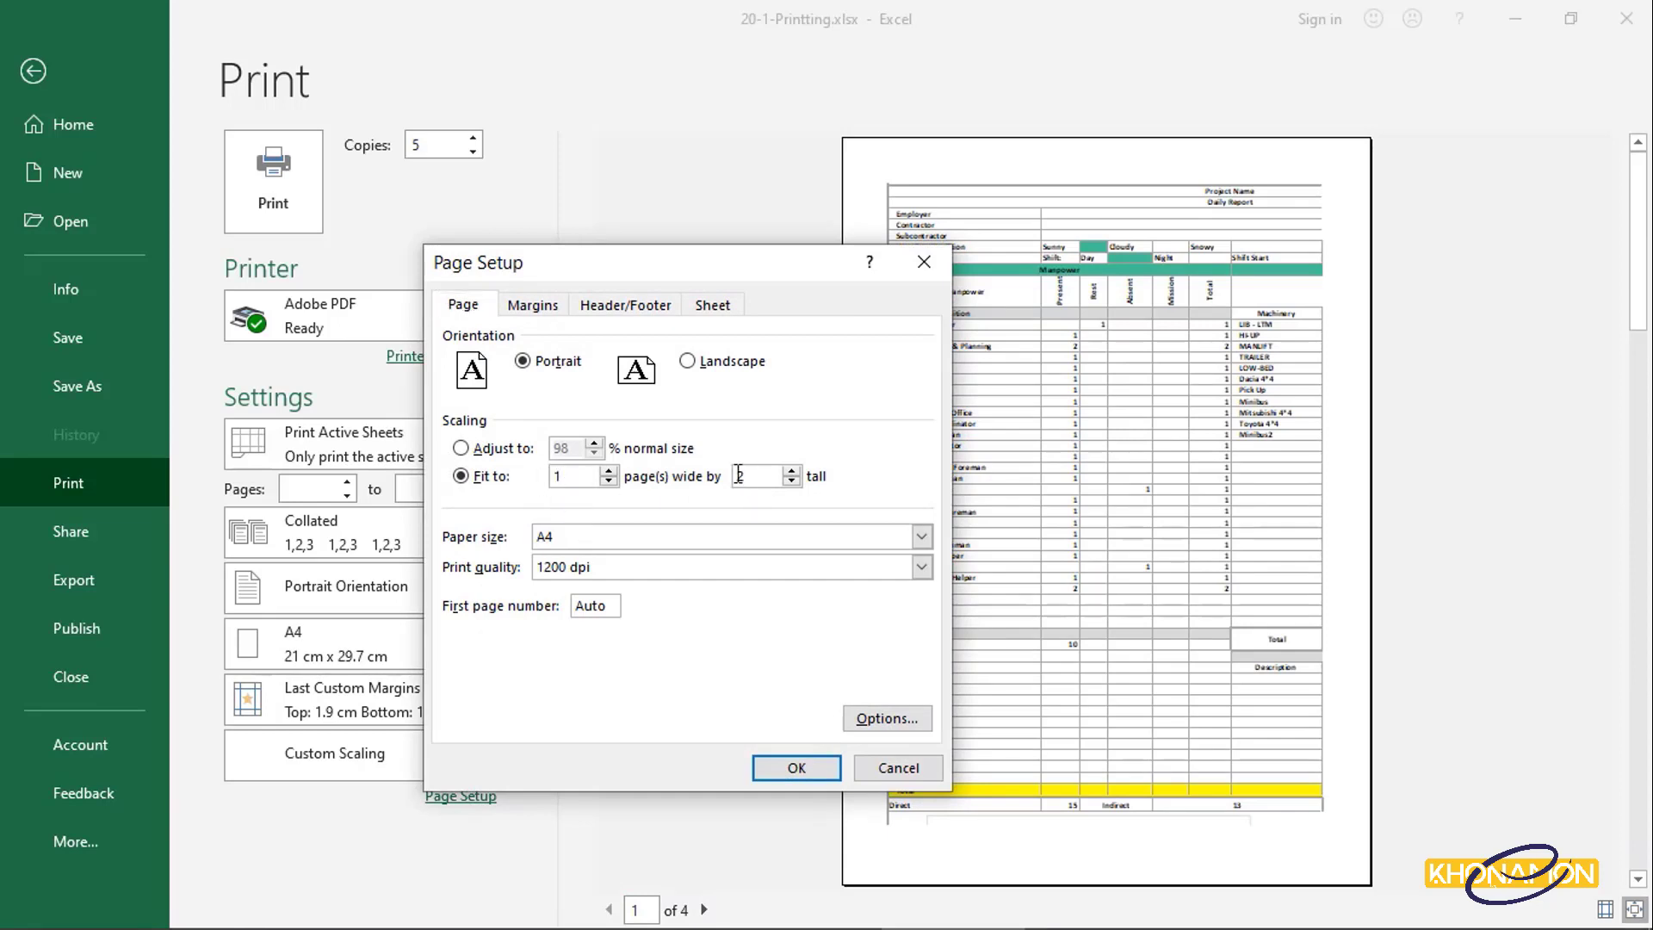
{"action": "type", "text": "1"}
{"action": "left_click", "coordinate": [774, 773]}
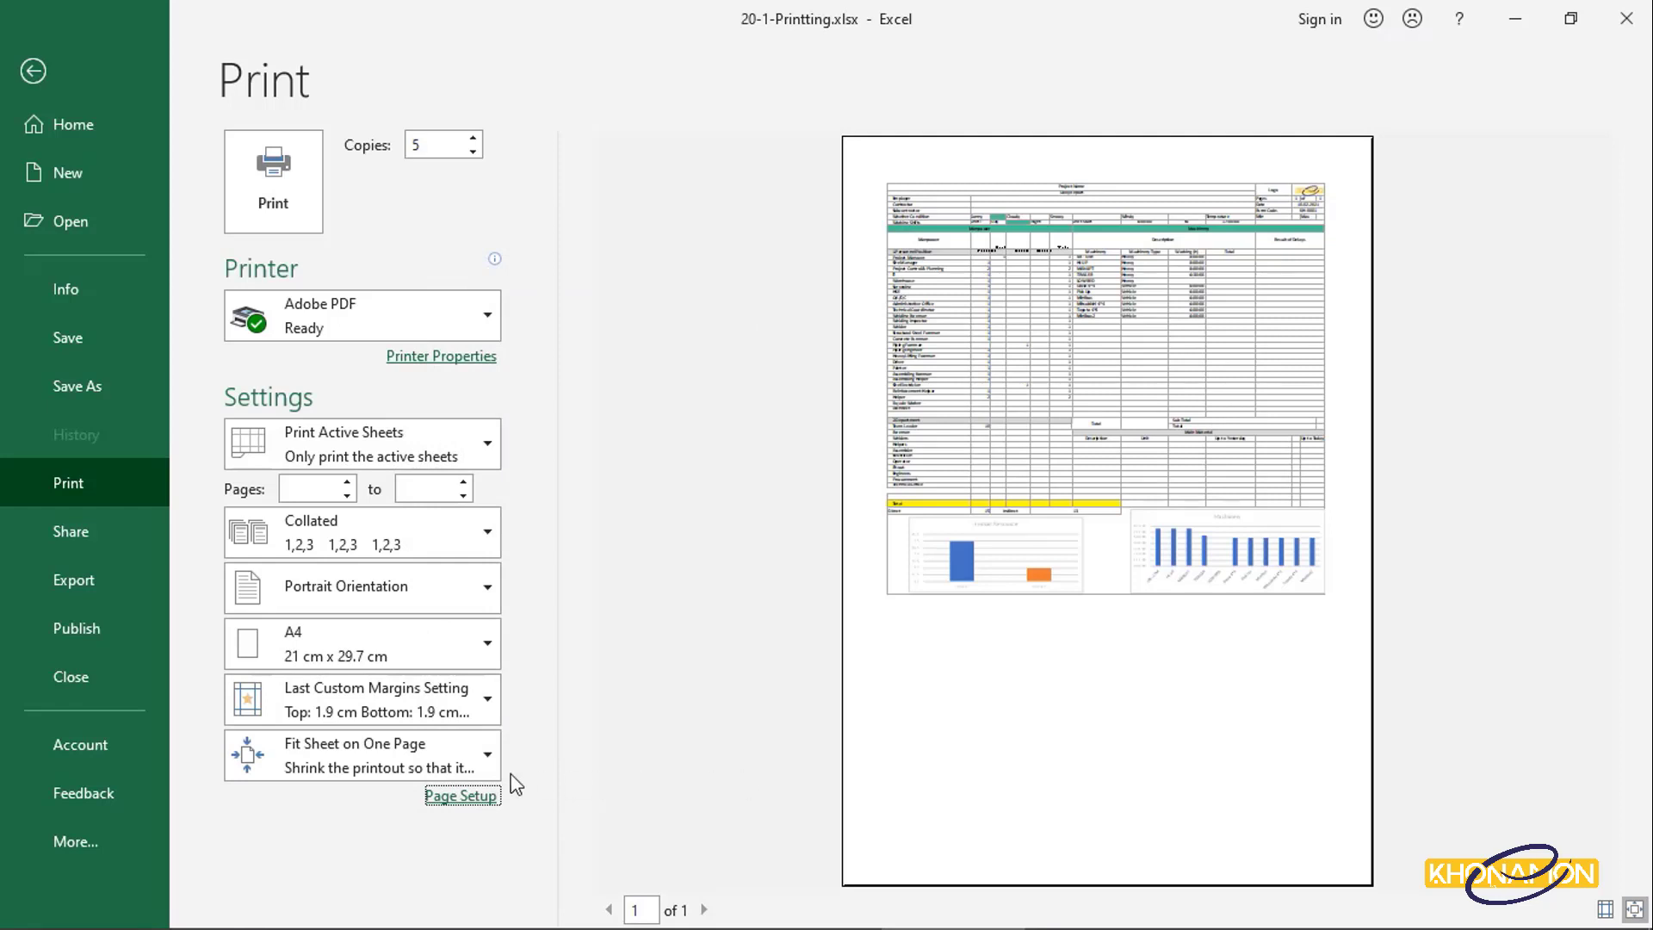
Examine the Adobe PDF printer's layout, paper and quality, and PDF conversion settings through the page setup options.
{"action": "left_click", "coordinate": [472, 797]}
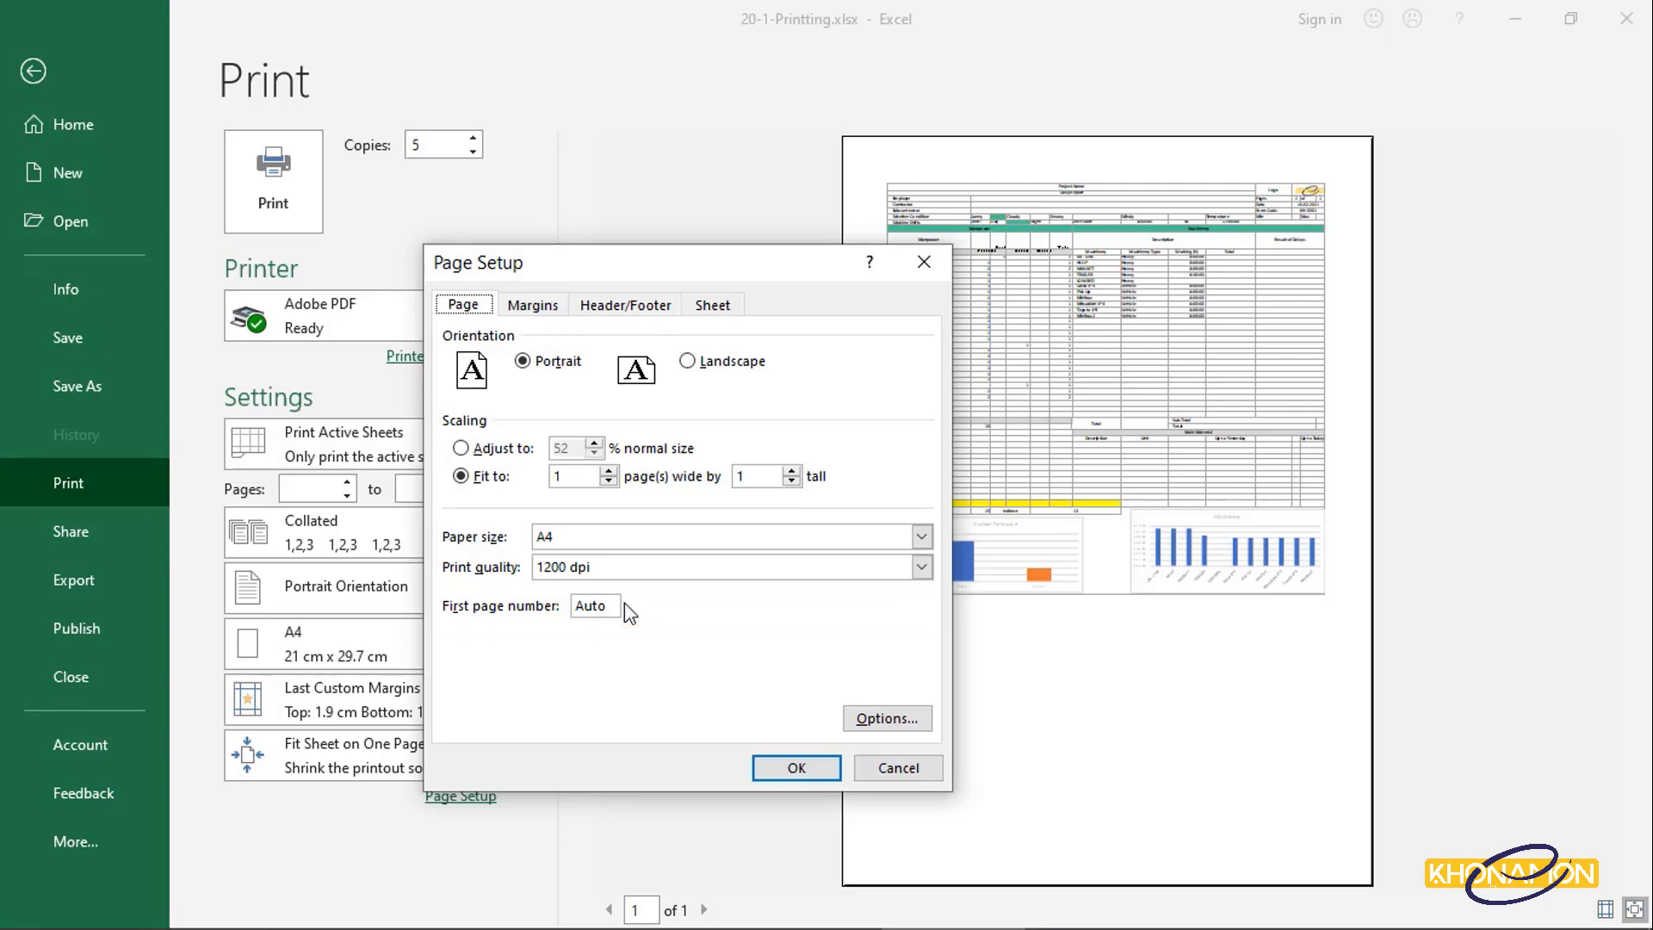
{"action": "left_click", "coordinate": [872, 717]}
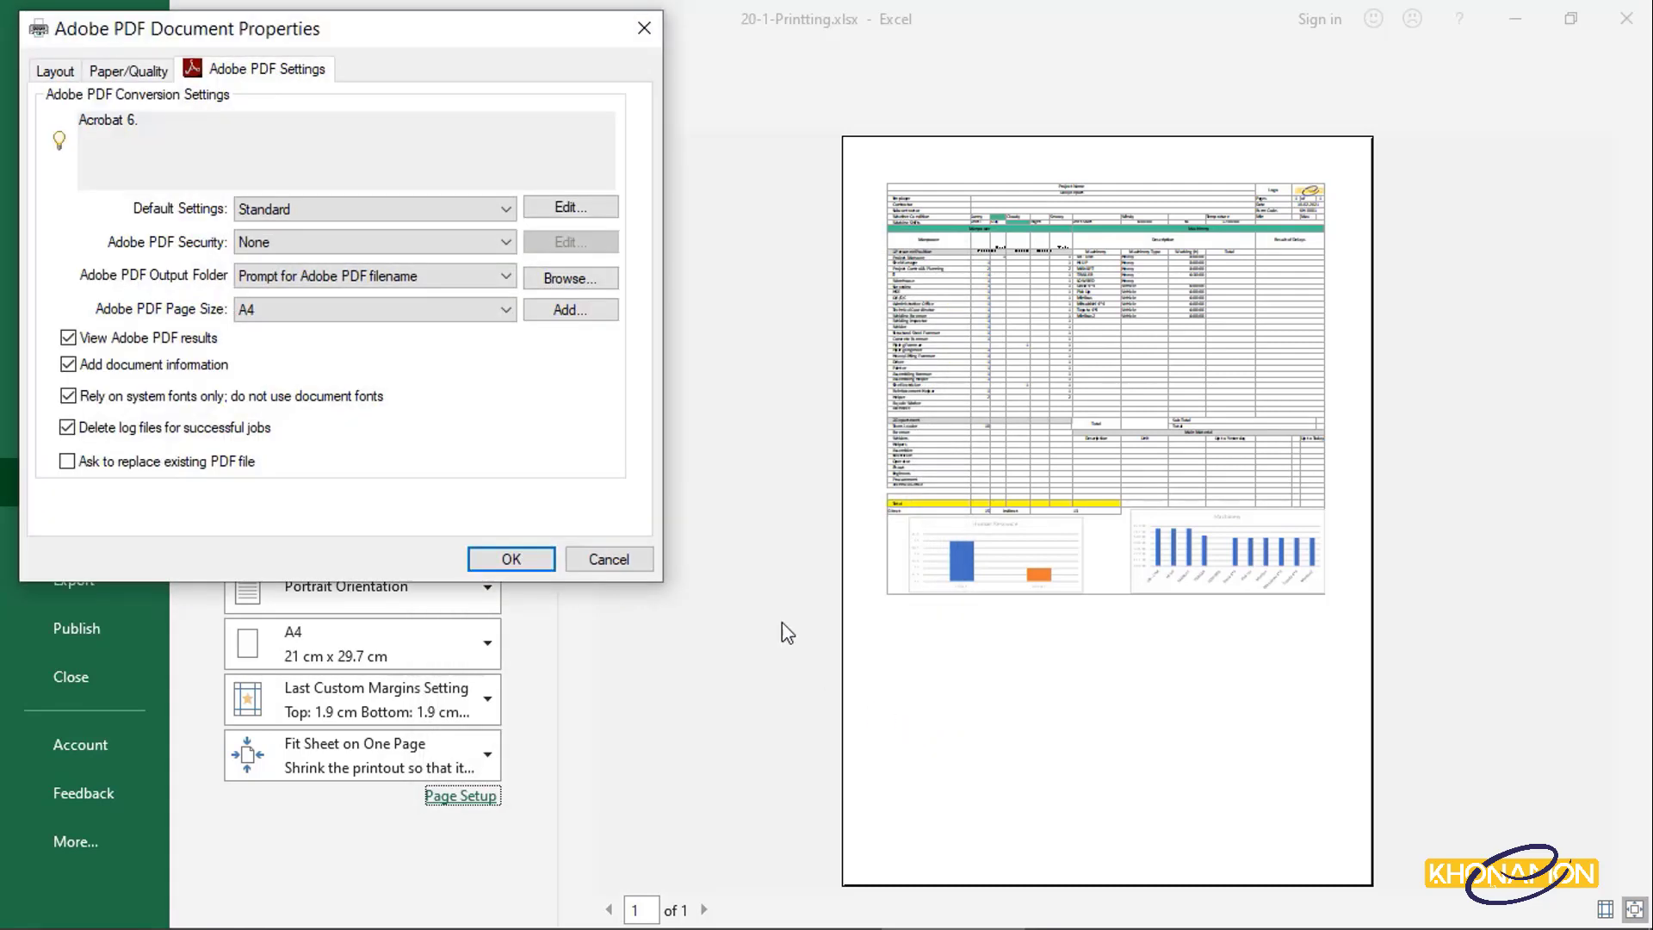
{"action": "left_click_drag", "start_coordinate": [350, 49], "coordinate": [579, 189]}
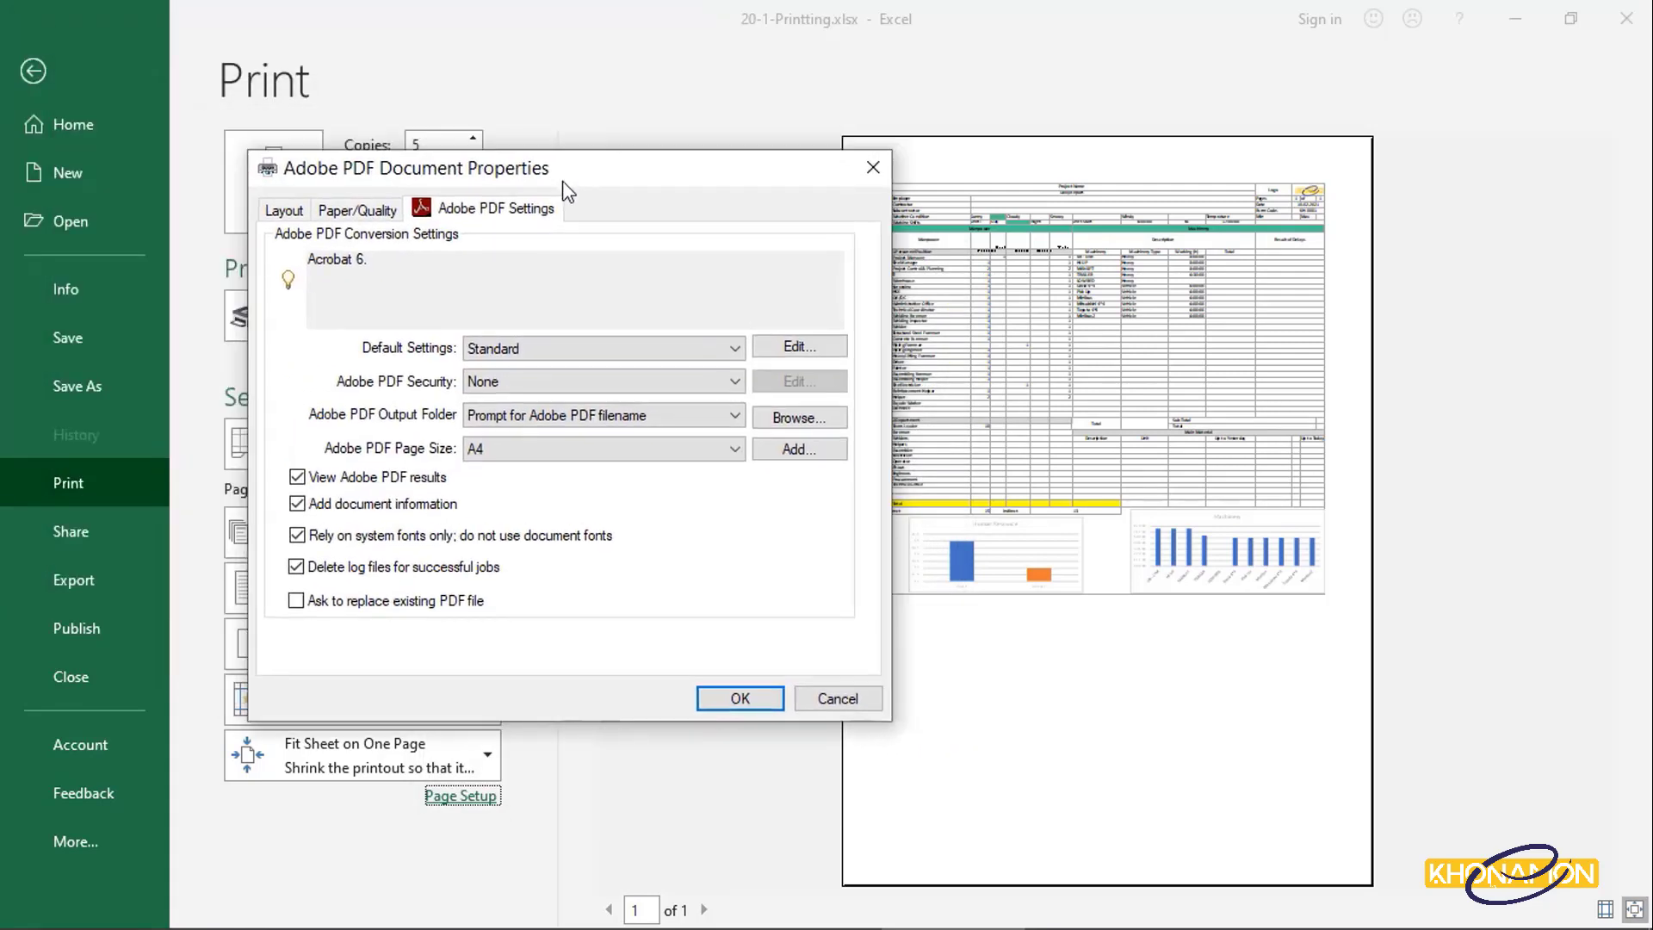
{"action": "left_click", "coordinate": [293, 212]}
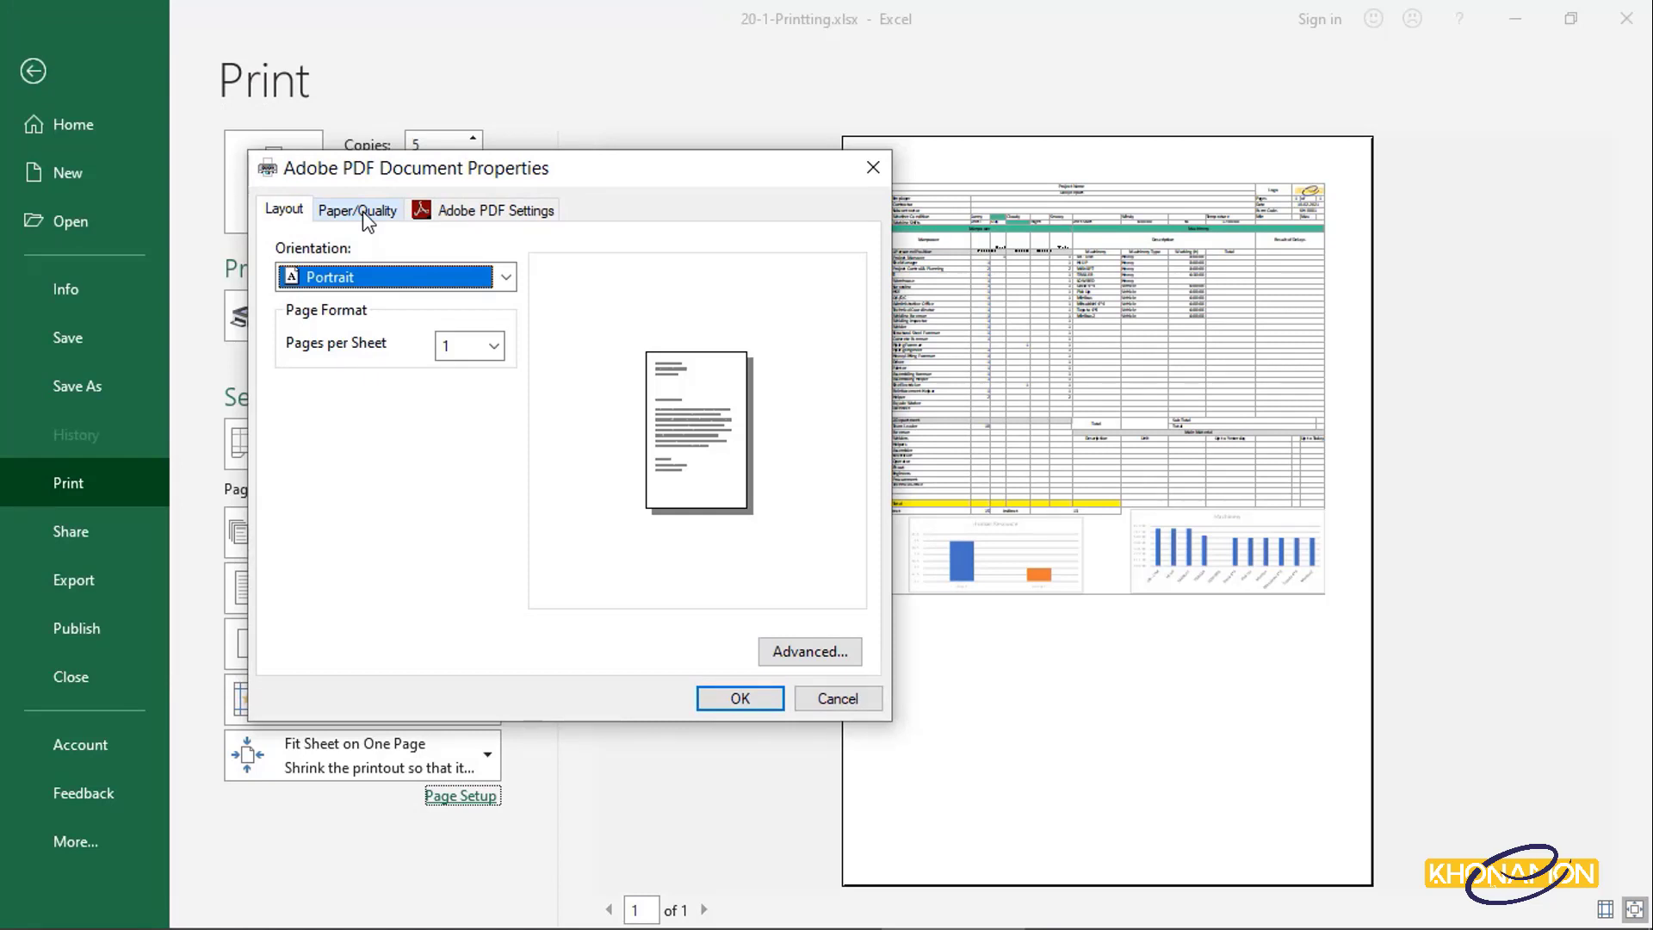
{"action": "left_click", "coordinate": [363, 215]}
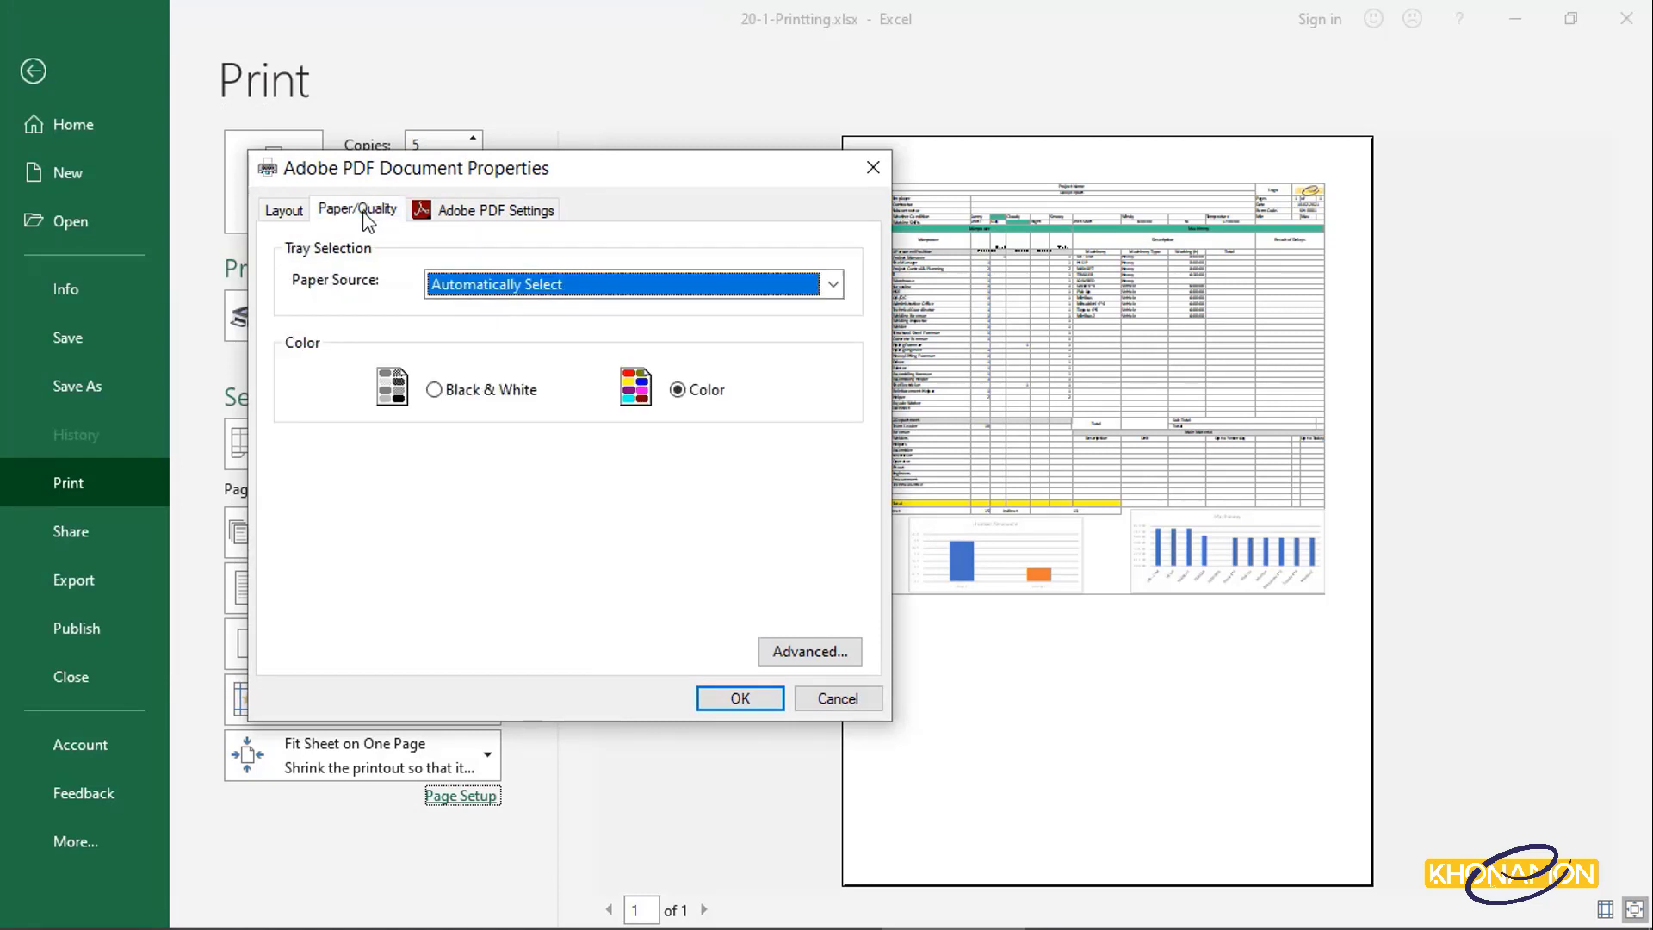
{"action": "left_click", "coordinate": [440, 225]}
{"action": "left_click_drag", "start_coordinate": [439, 181], "coordinate": [846, 172]}
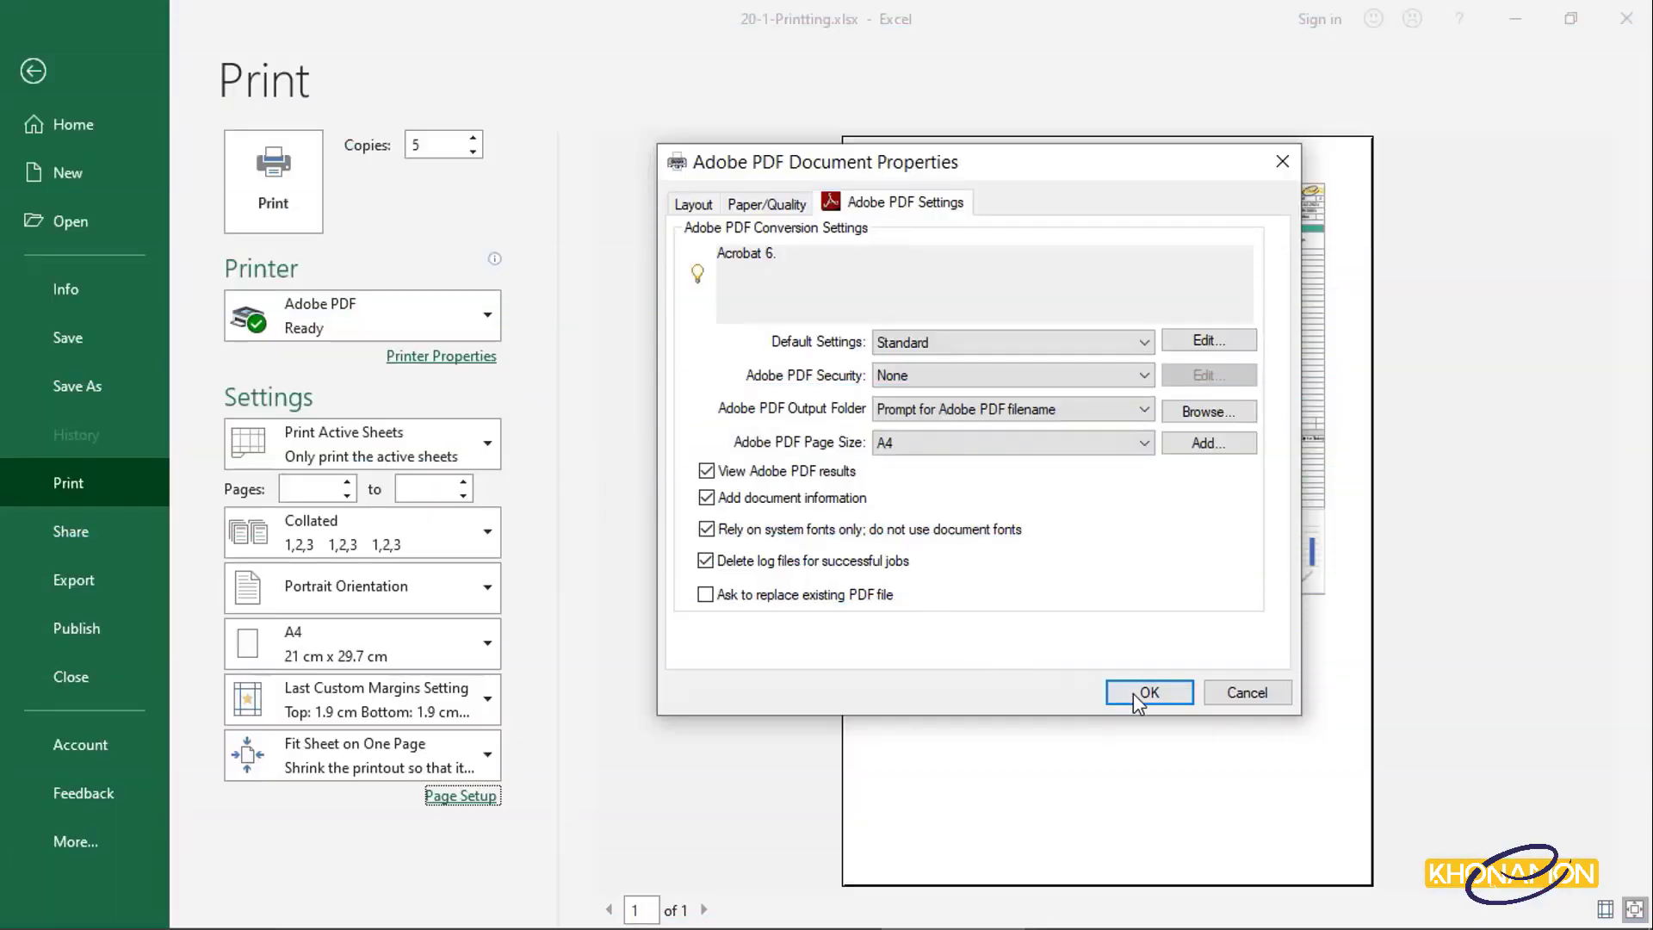
{"action": "left_click", "coordinate": [1133, 694]}
Create a custom page header with the file name in its left section and apply it to the printout.
{"action": "left_click_drag", "start_coordinate": [564, 265], "coordinate": [733, 266]}
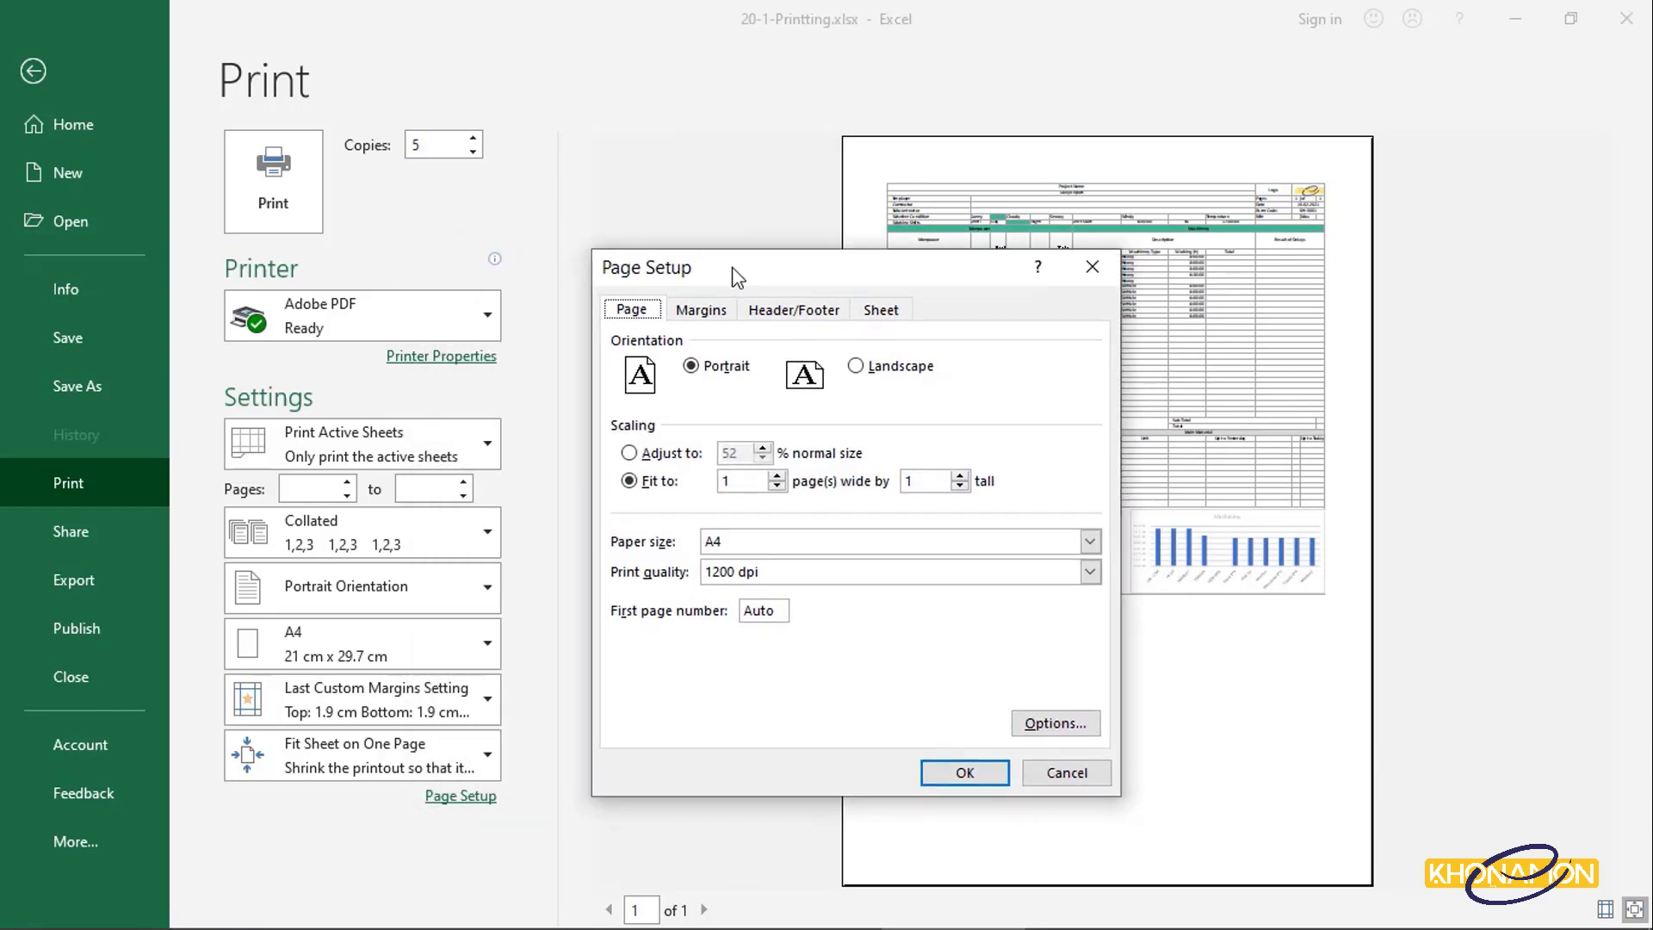
{"action": "left_click", "coordinate": [726, 311]}
{"action": "left_click", "coordinate": [752, 317]}
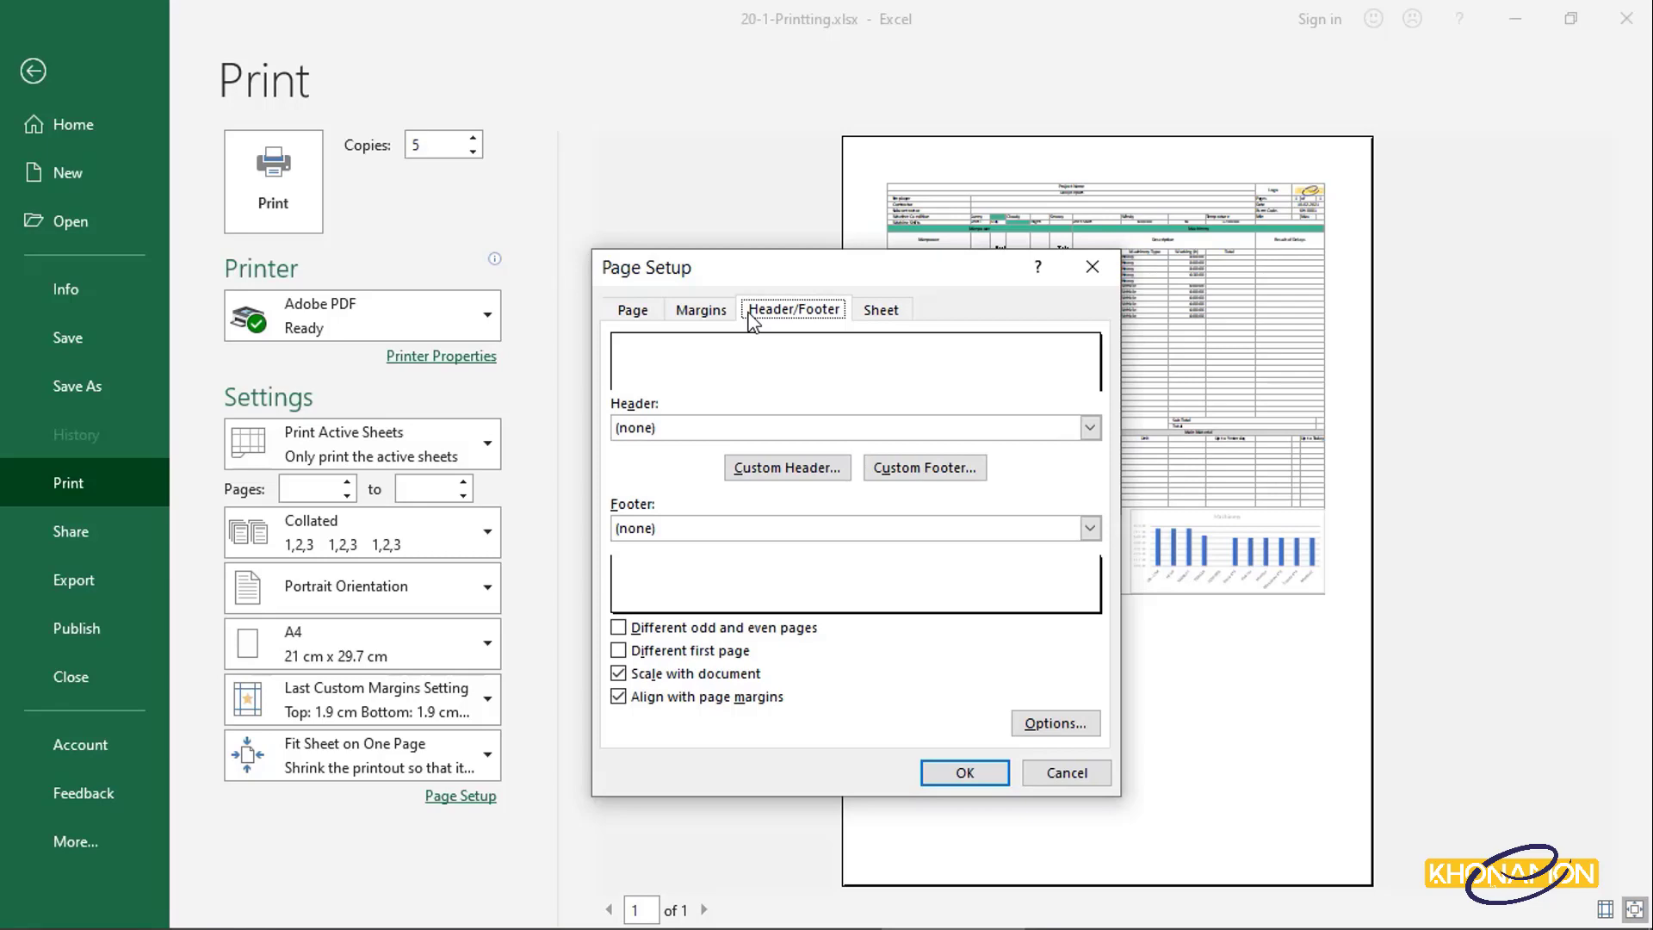
{"action": "left_click", "coordinate": [760, 472]}
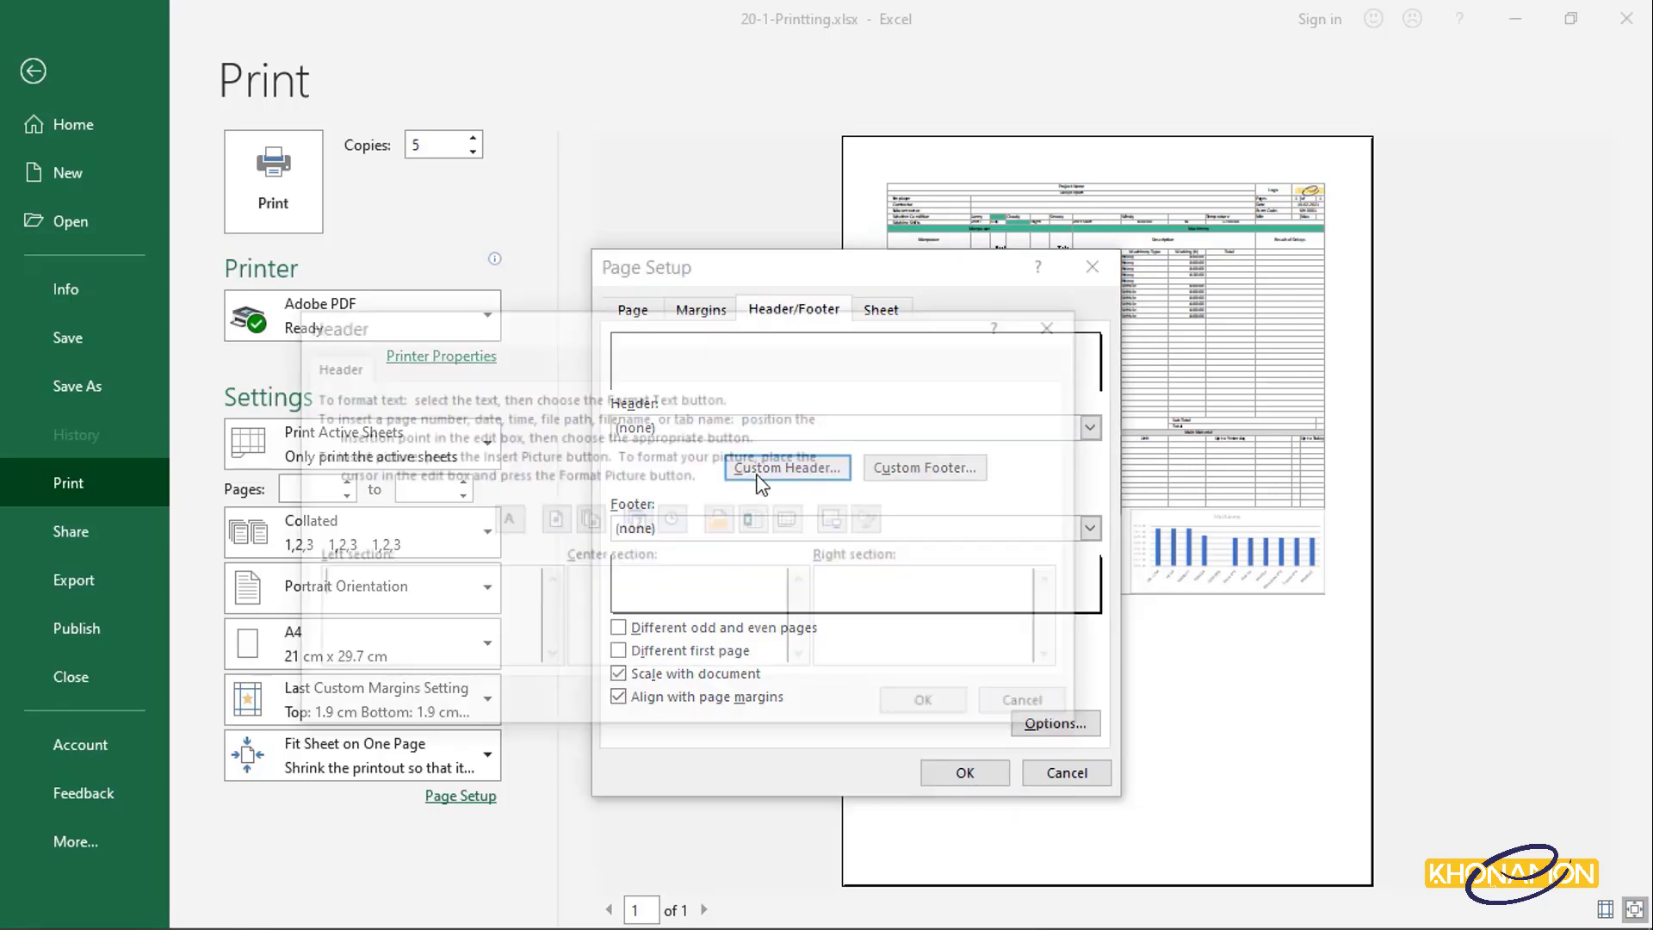
{"action": "left_click_drag", "start_coordinate": [734, 327], "coordinate": [902, 299]}
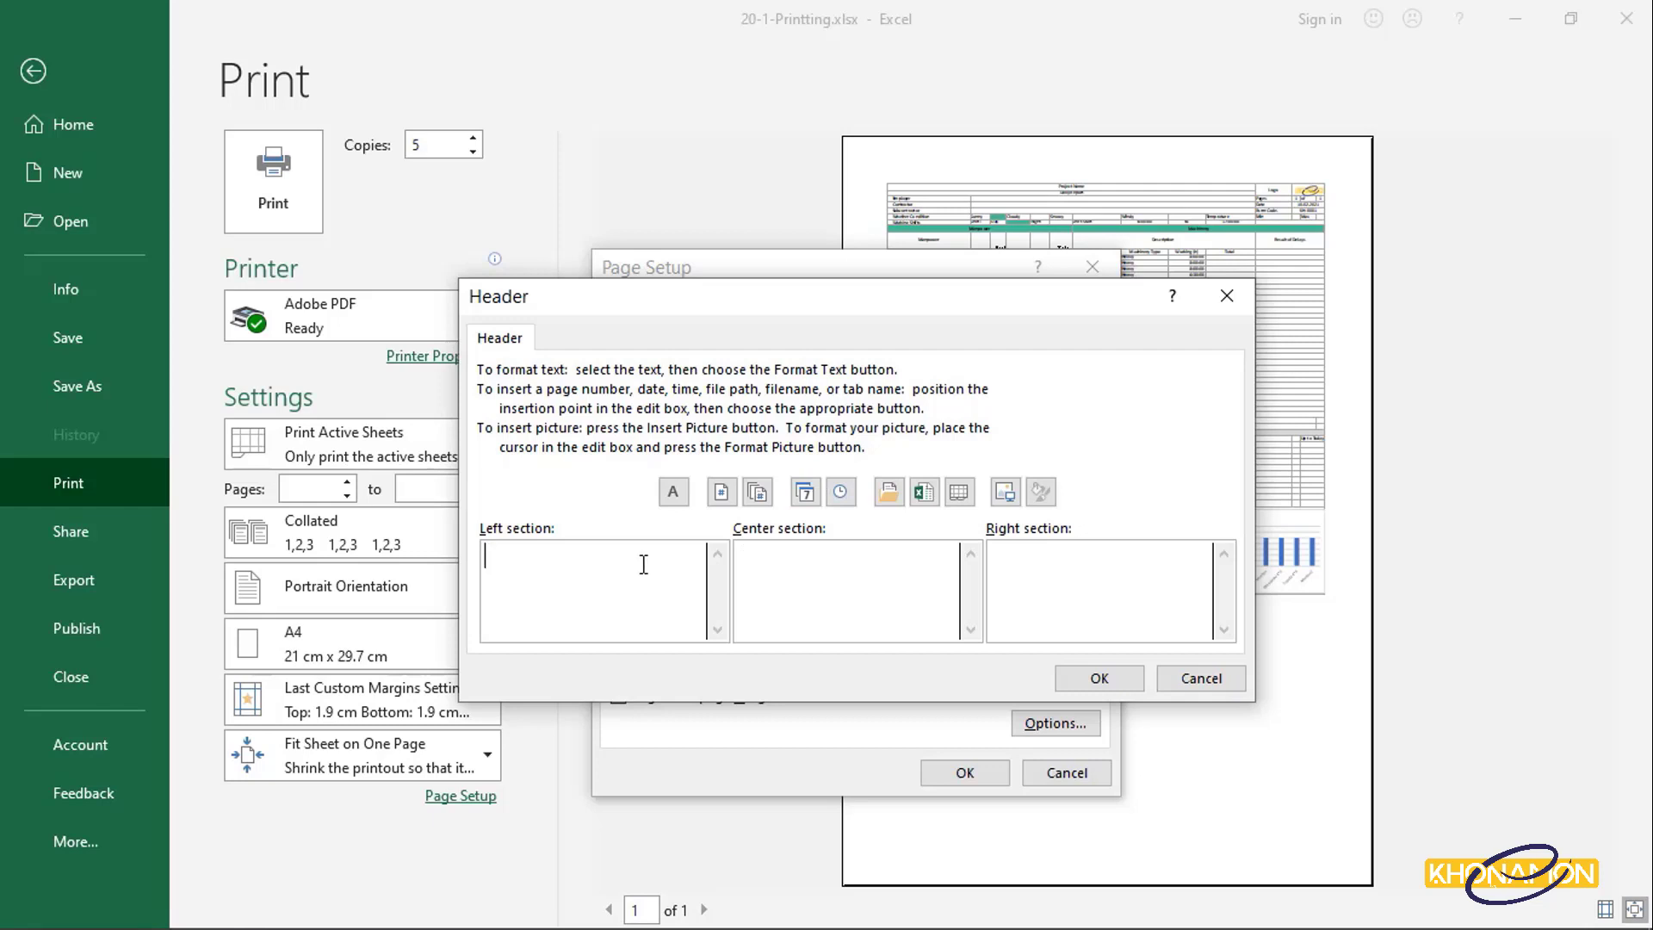
{"action": "left_click", "coordinate": [924, 489]}
{"action": "left_click", "coordinate": [1097, 676]}
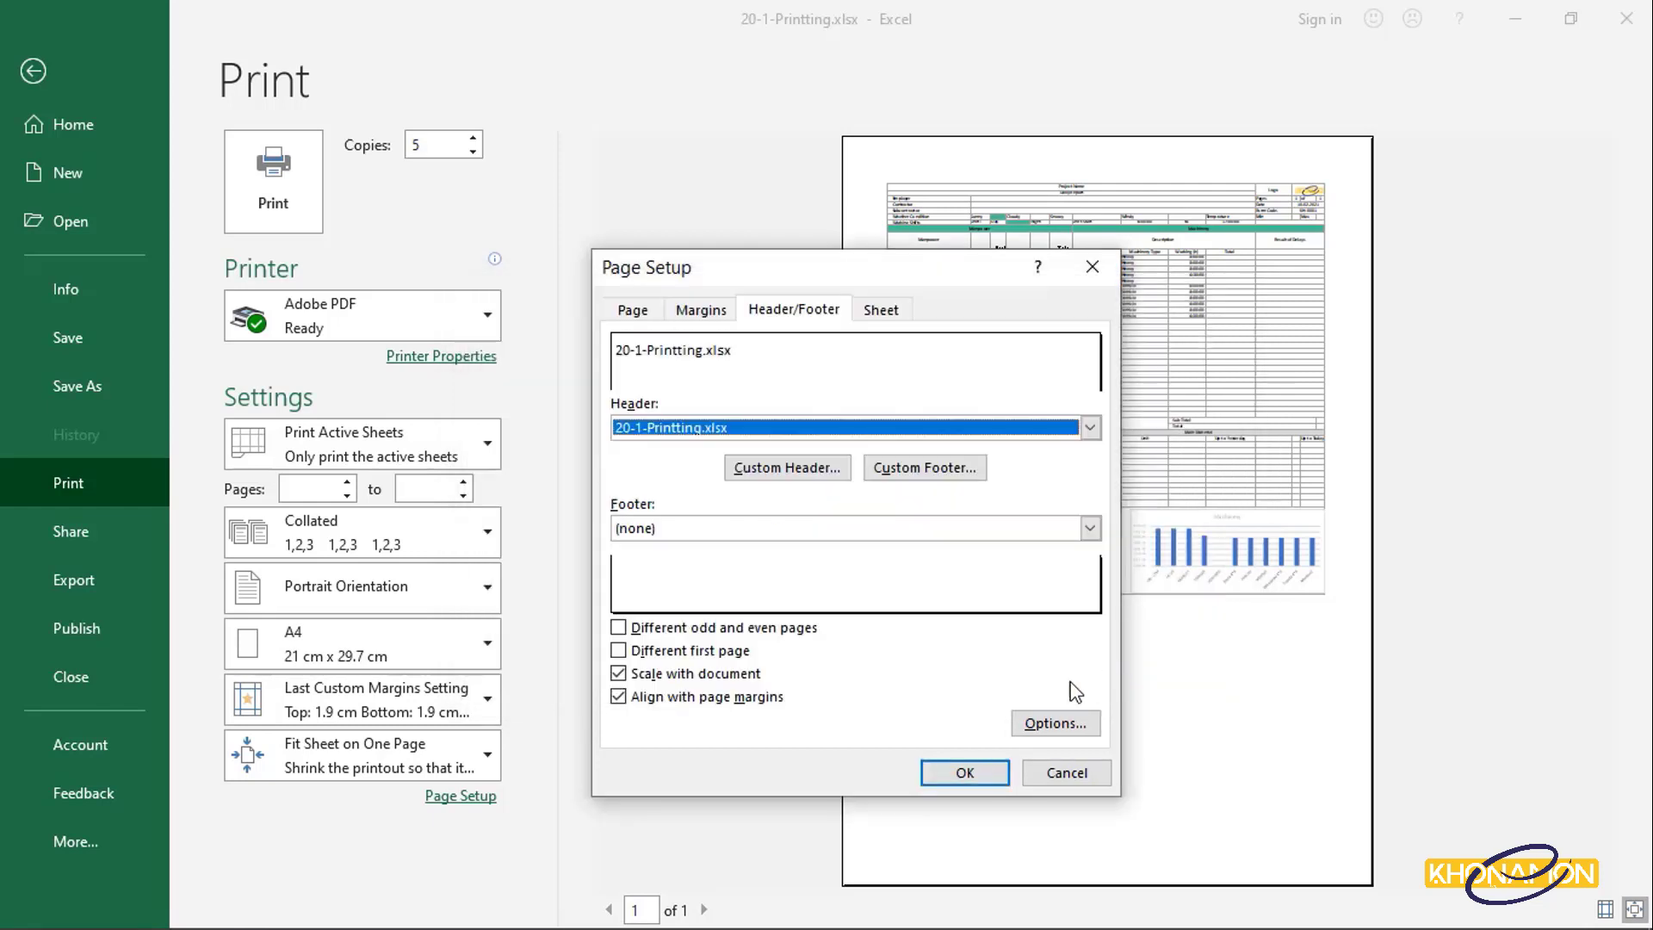
{"action": "left_click", "coordinate": [969, 770]}
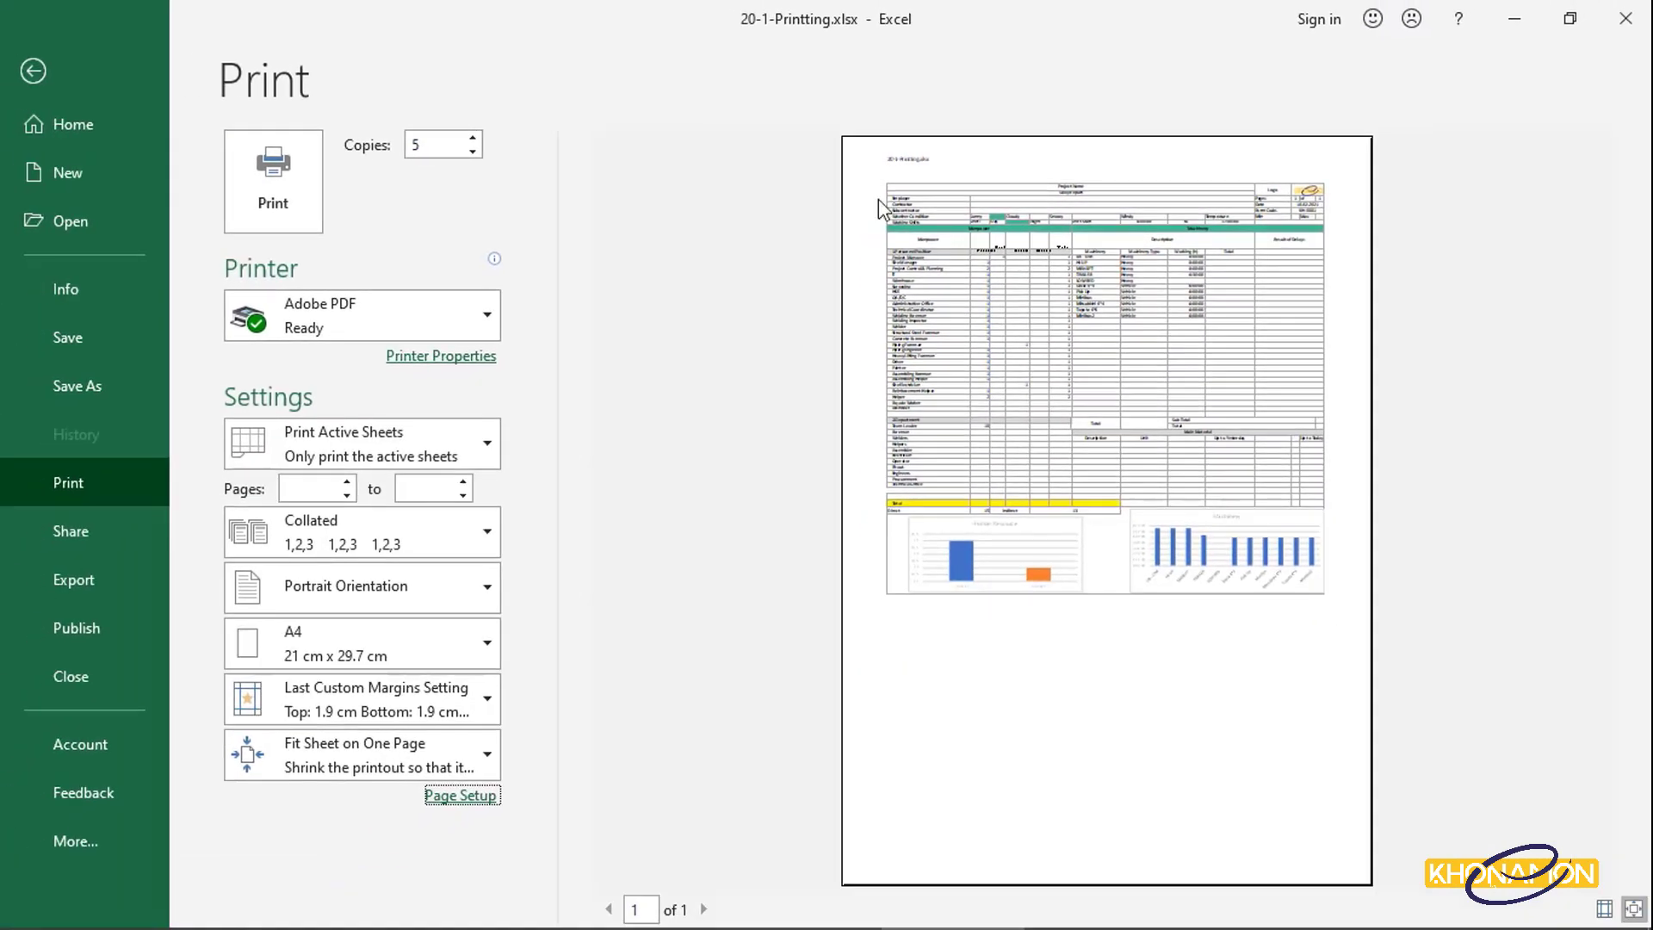
Add "Khonamon.com" after the file name in the header's left section and insert the time in its right section.
{"action": "left_click", "coordinate": [482, 795]}
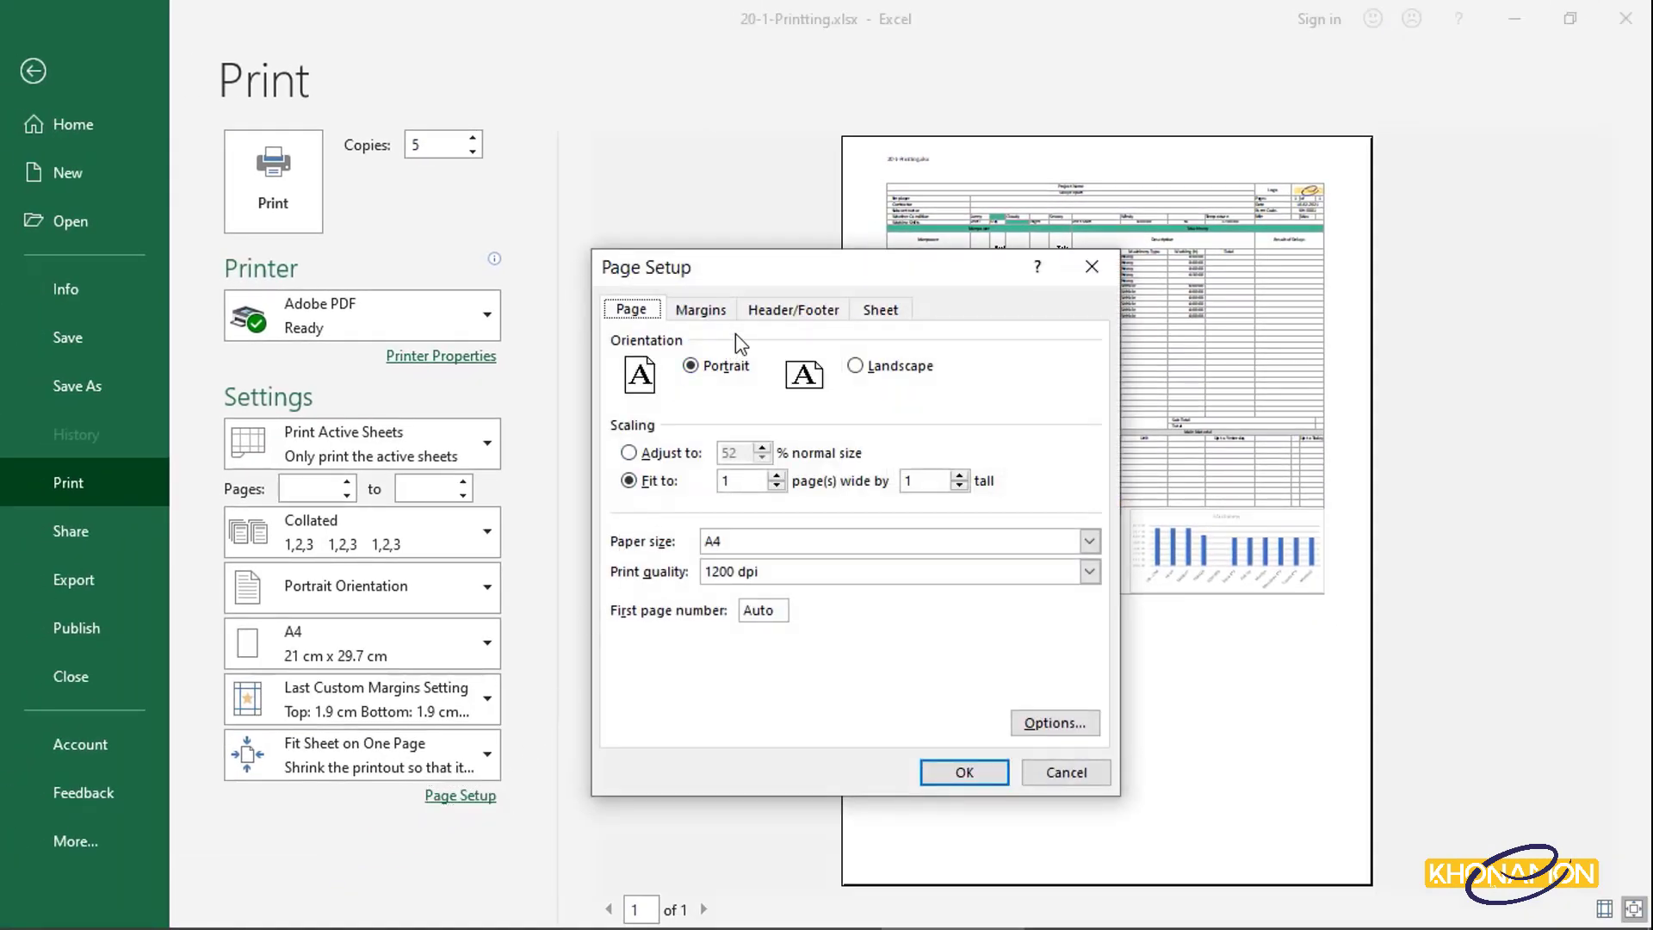
{"action": "left_click", "coordinate": [759, 322]}
{"action": "left_click", "coordinate": [786, 467]}
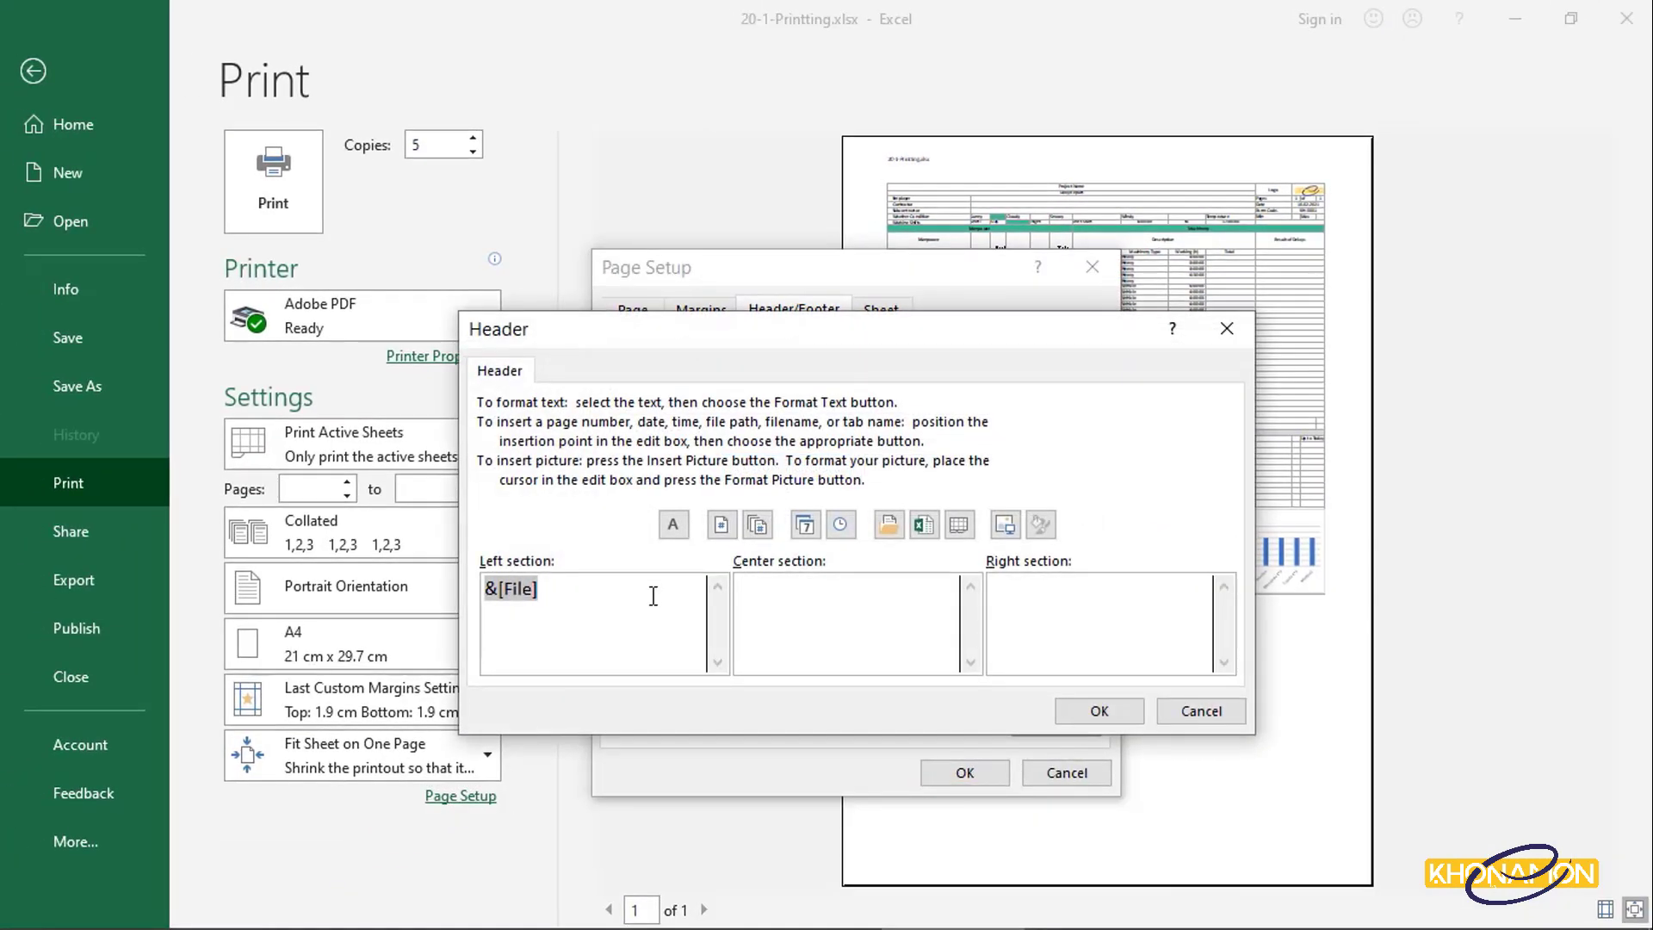
{"action": "left_click", "coordinate": [660, 596]}
{"action": "type", "text": "Kh"}
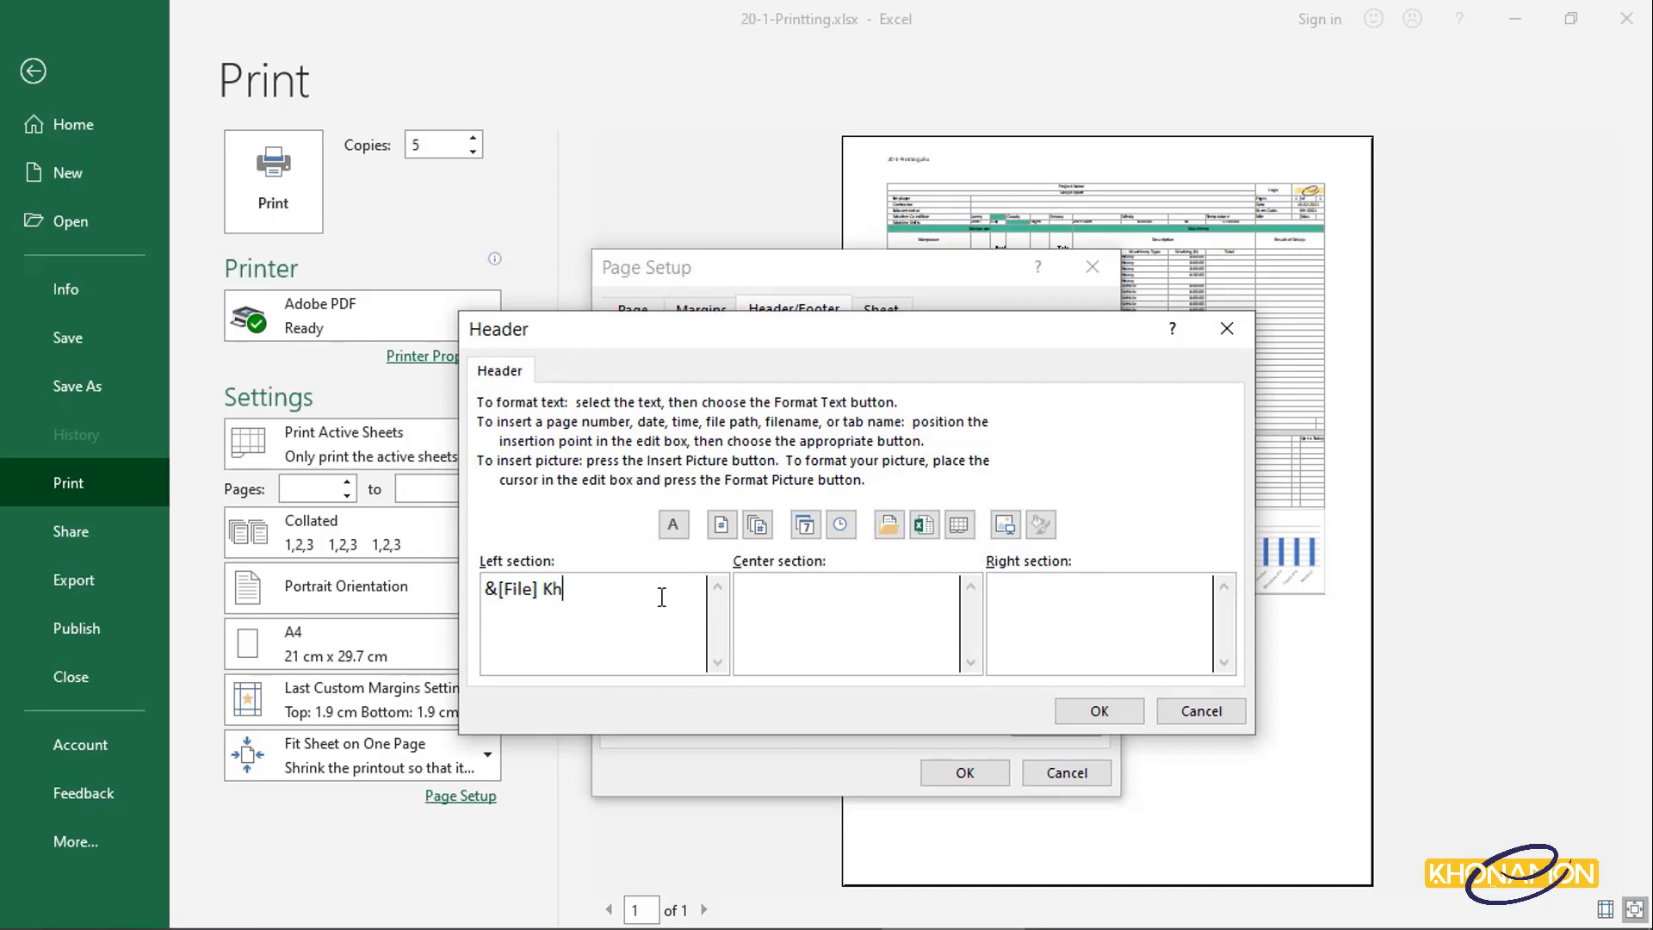
{"action": "type", "text": "onamon.com"}
{"action": "left_click", "coordinate": [1060, 589]}
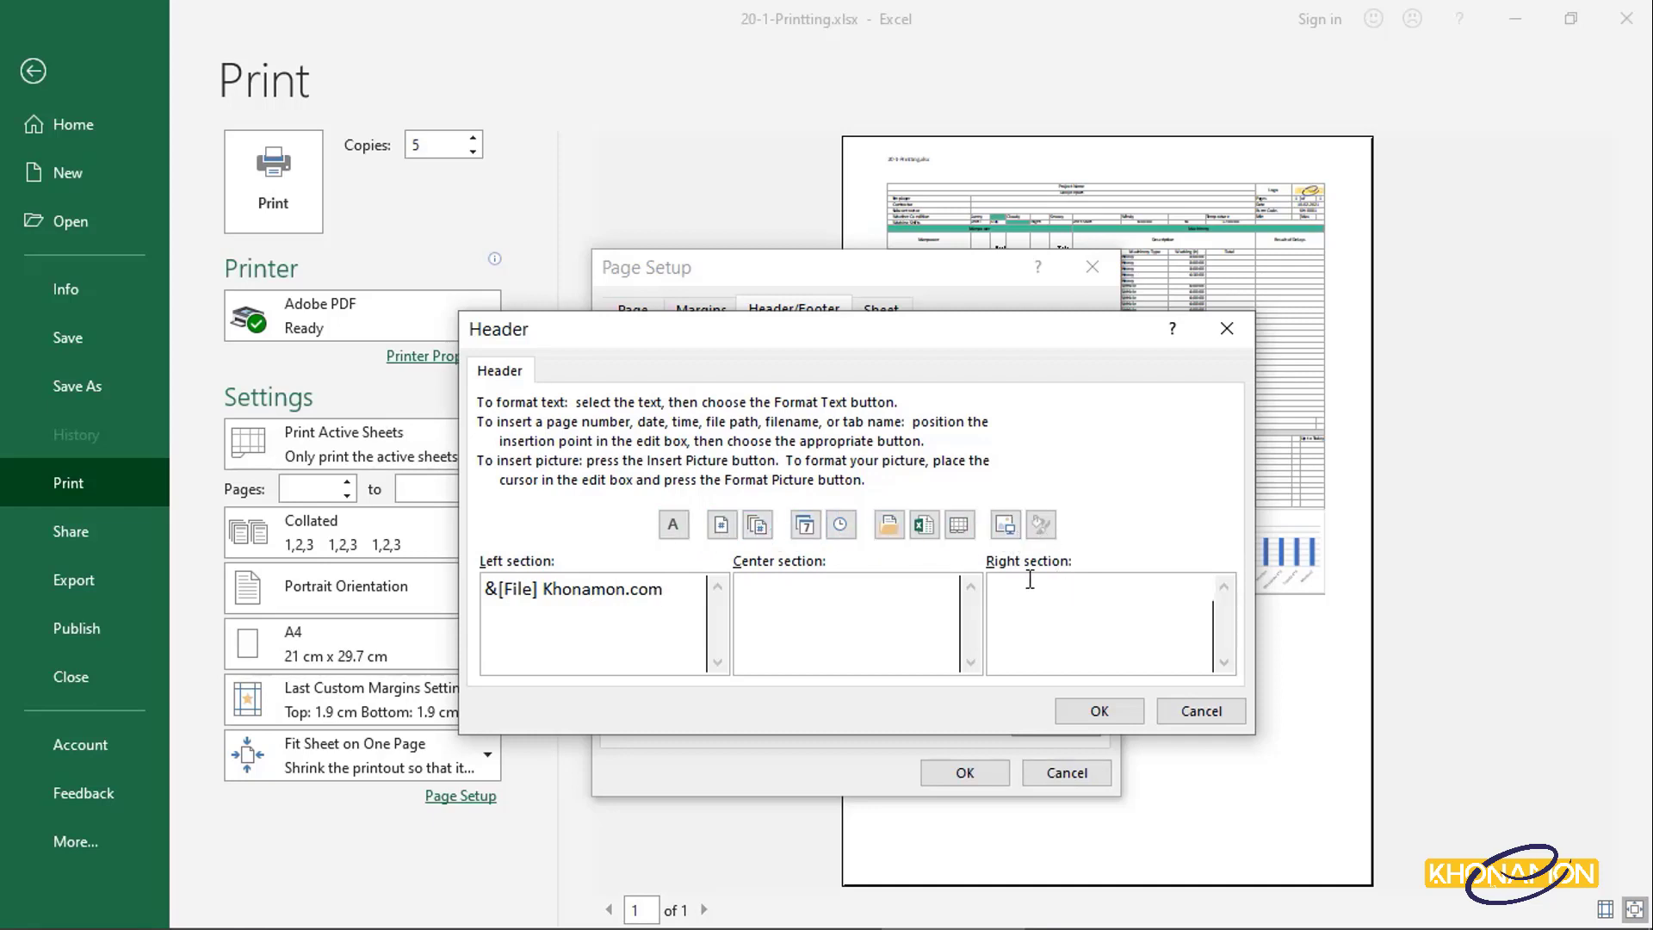
{"action": "left_click", "coordinate": [840, 524]}
Format the header's left section text at font size 72 in red.
{"action": "left_click_drag", "start_coordinate": [664, 587], "coordinate": [485, 589]}
{"action": "left_click", "coordinate": [673, 525]}
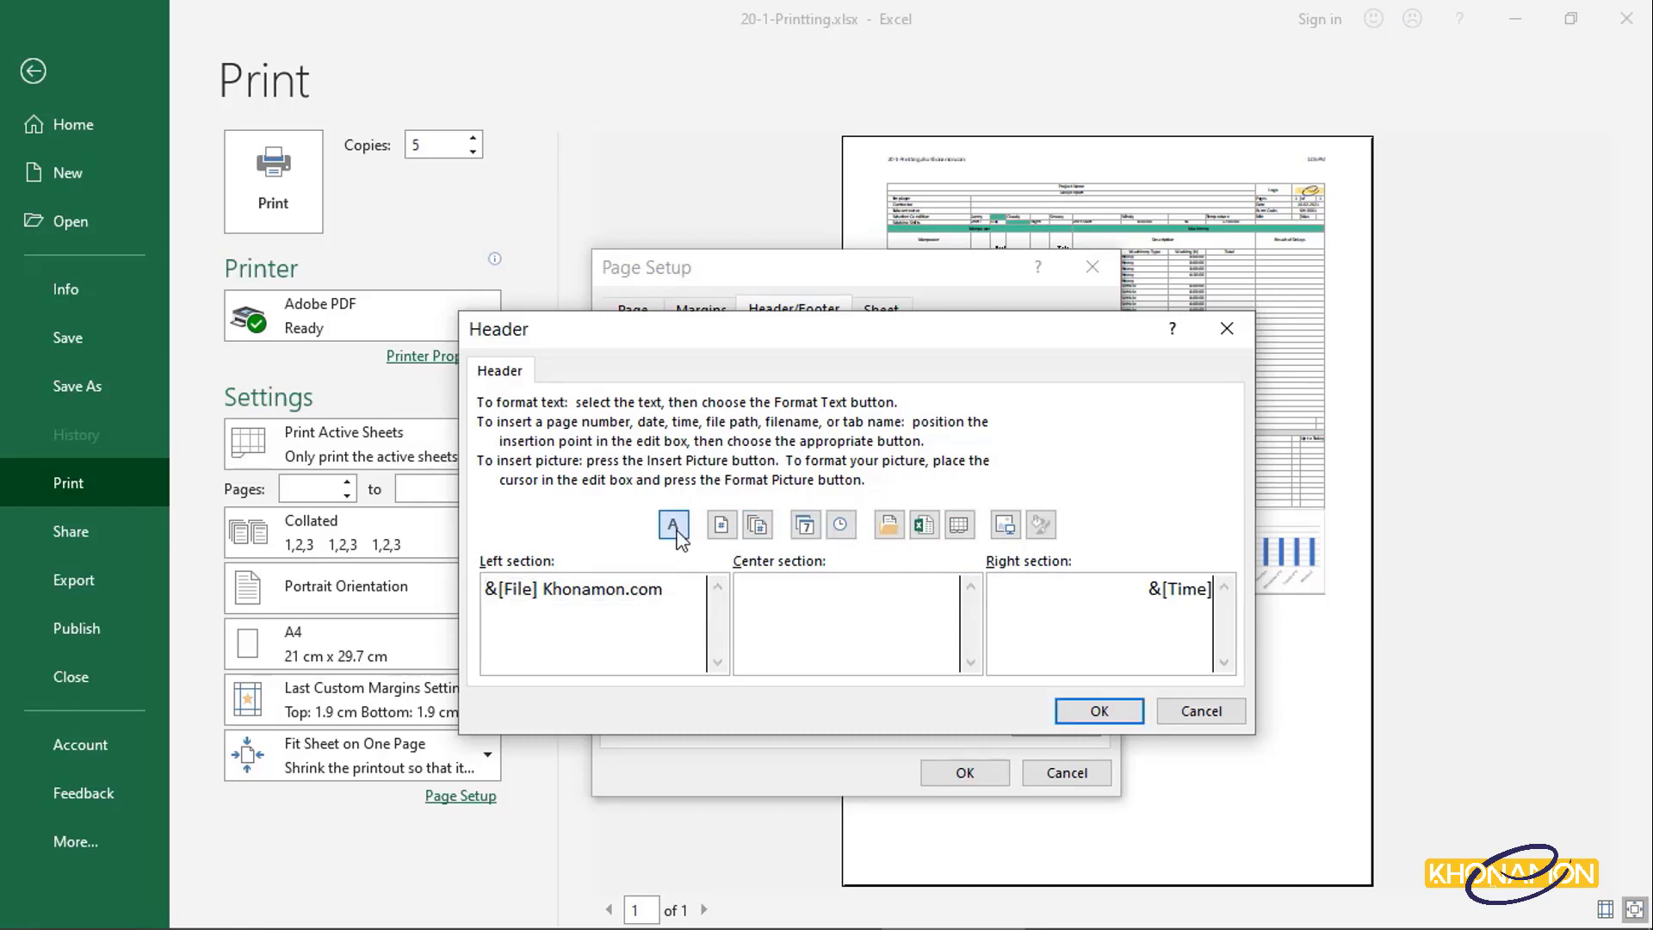
{"action": "left_click_drag", "start_coordinate": [1073, 431], "coordinate": [1076, 461]}
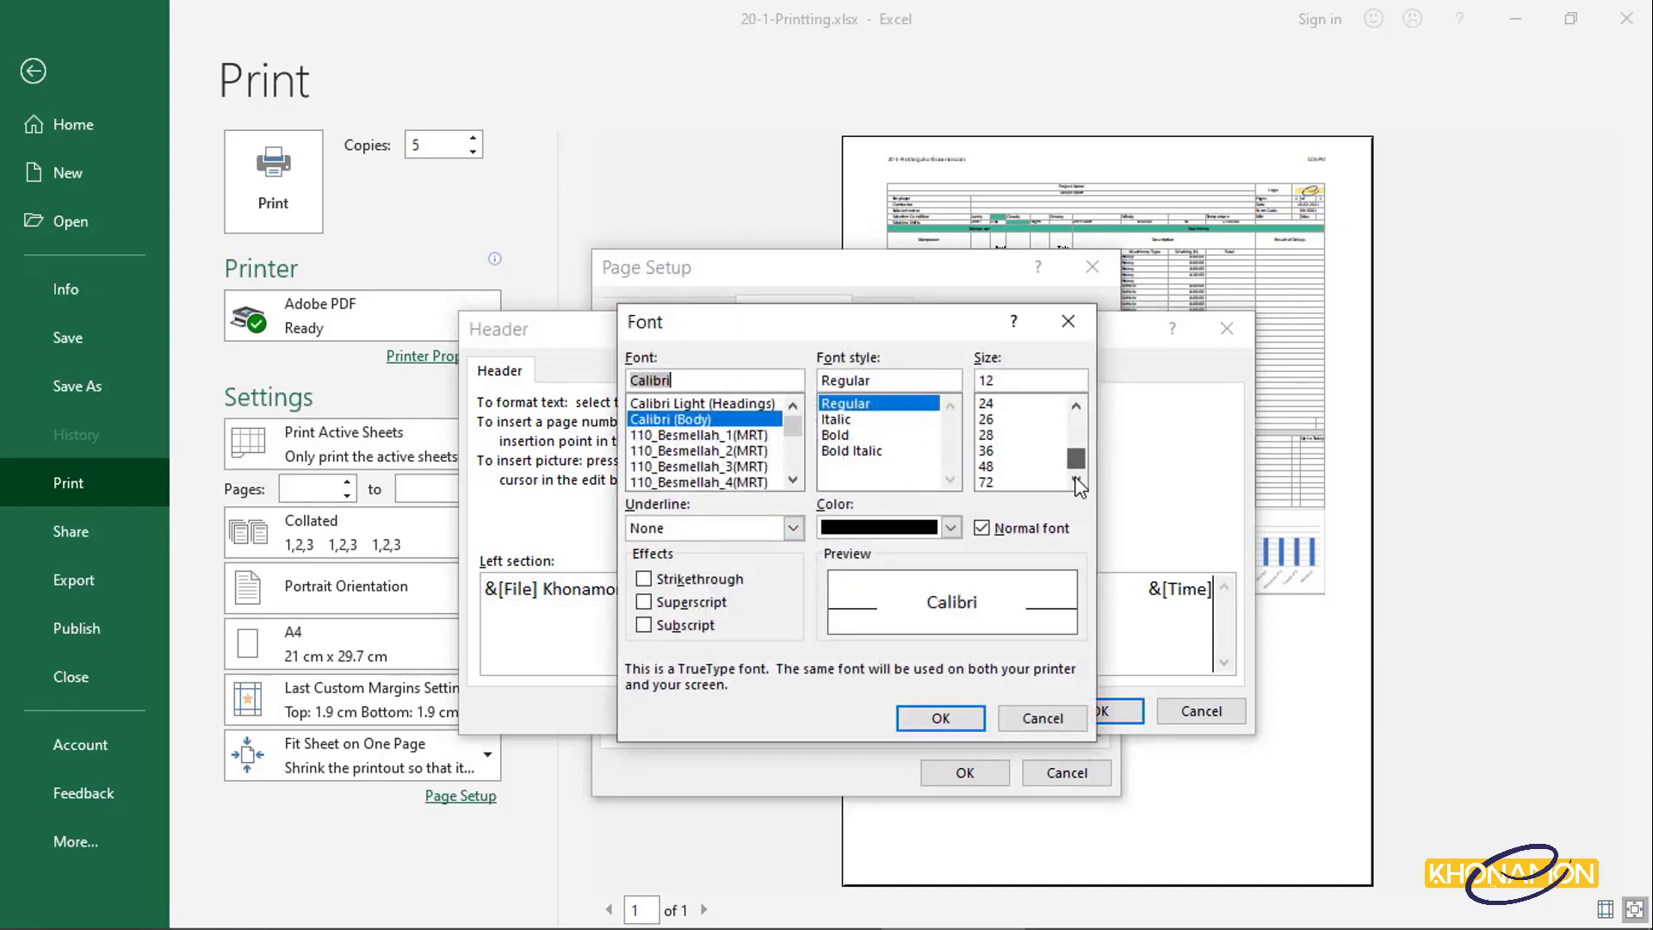
{"action": "left_click", "coordinate": [1035, 482]}
{"action": "left_click", "coordinate": [951, 528]}
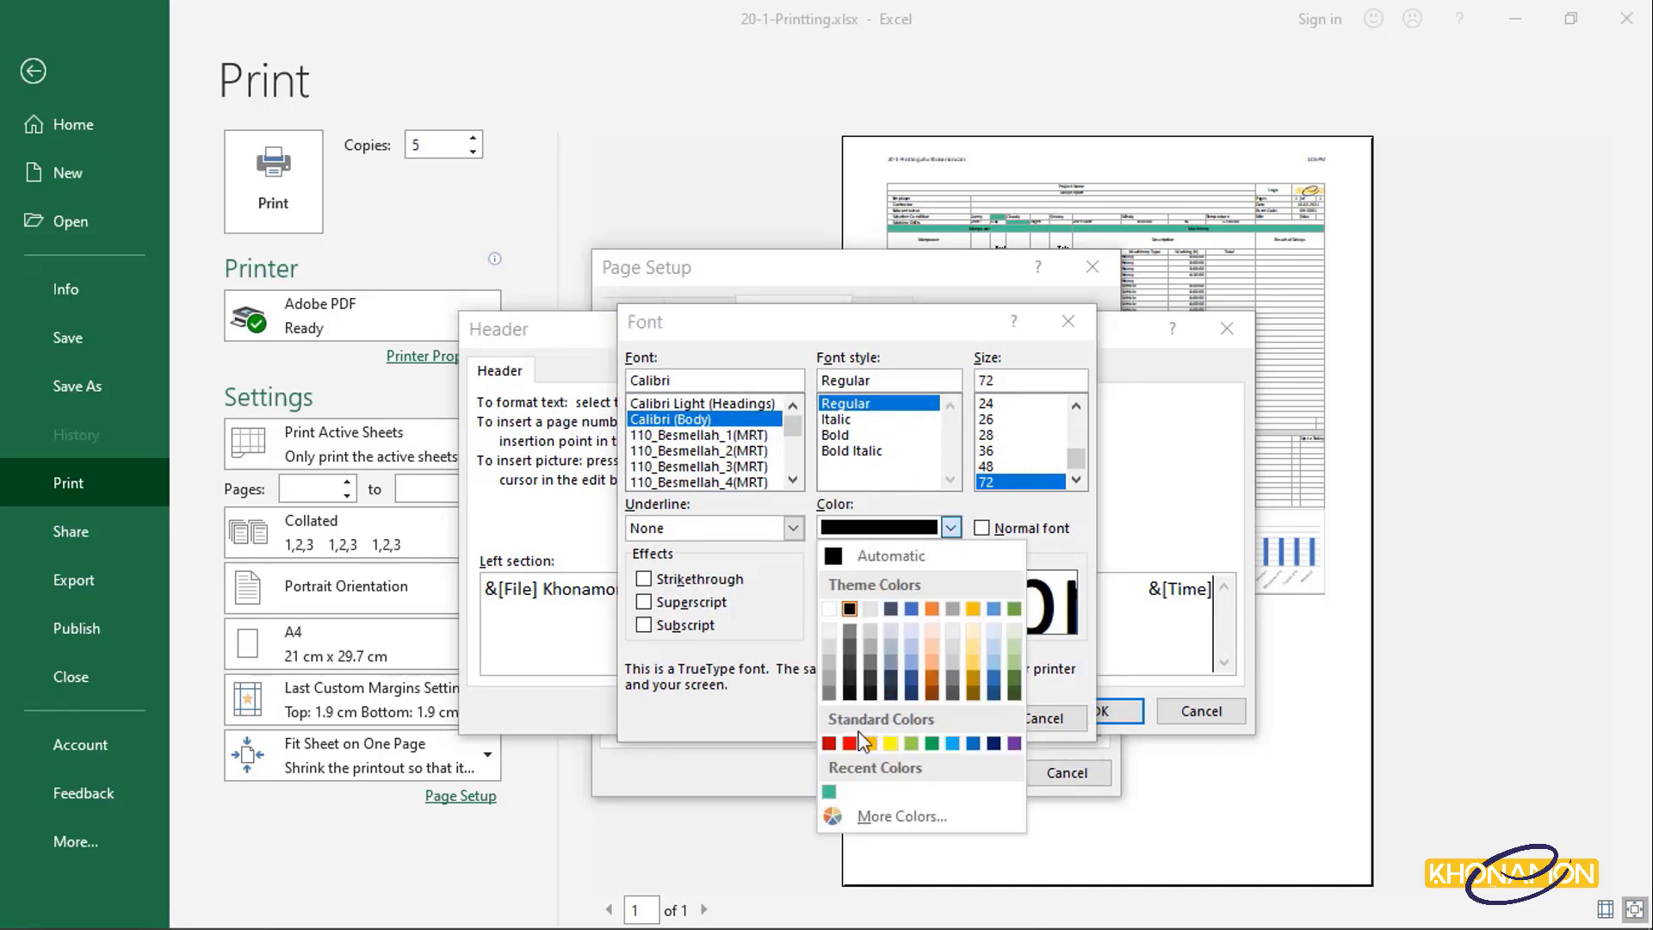
{"action": "left_click", "coordinate": [865, 739]}
{"action": "left_click", "coordinate": [940, 717]}
{"action": "left_click", "coordinate": [1094, 710]}
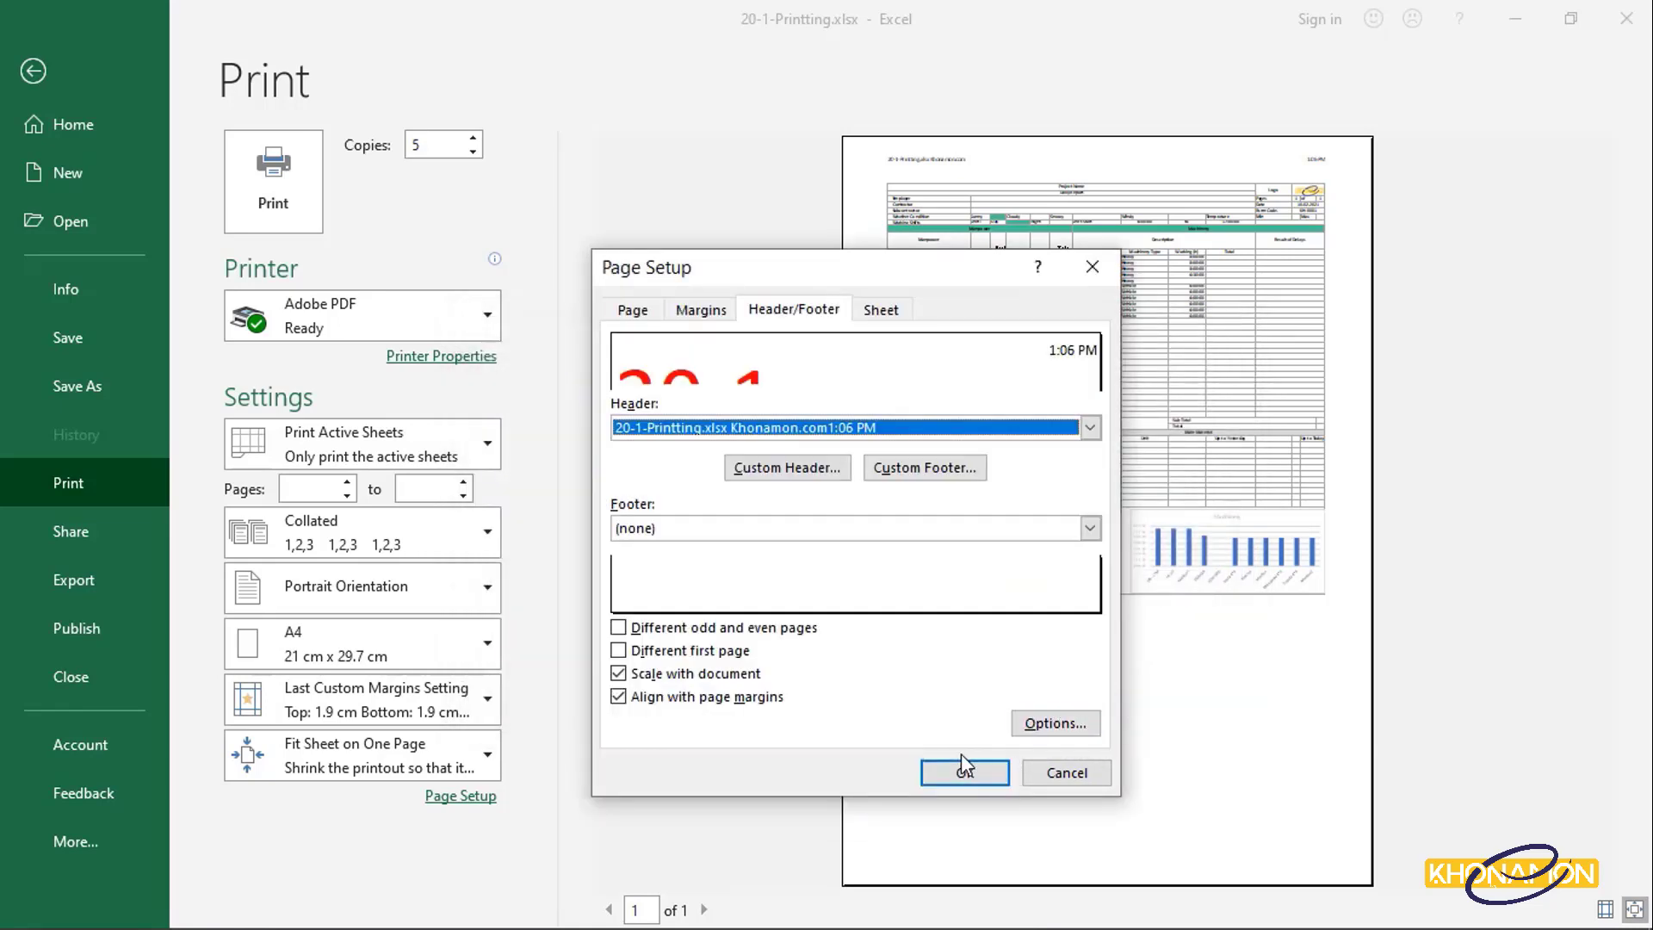
Apply the header to the printout, and reformat its left section text to font size 12 in the automatic color.
{"action": "left_click", "coordinate": [964, 770]}
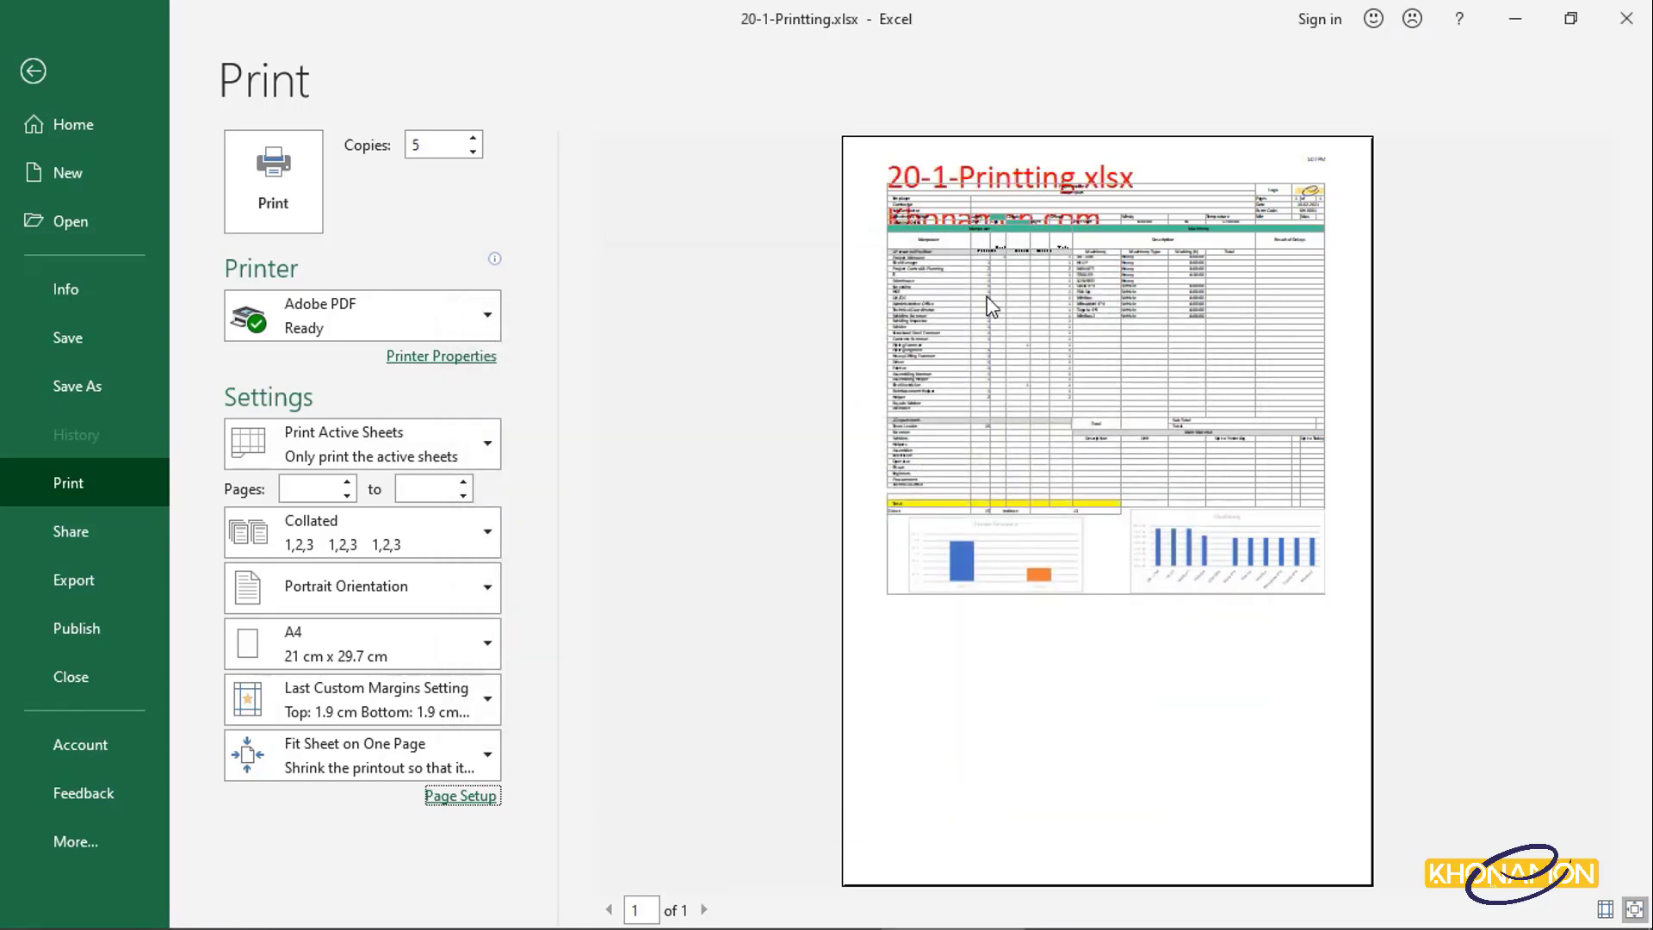
{"action": "left_click", "coordinate": [487, 797]}
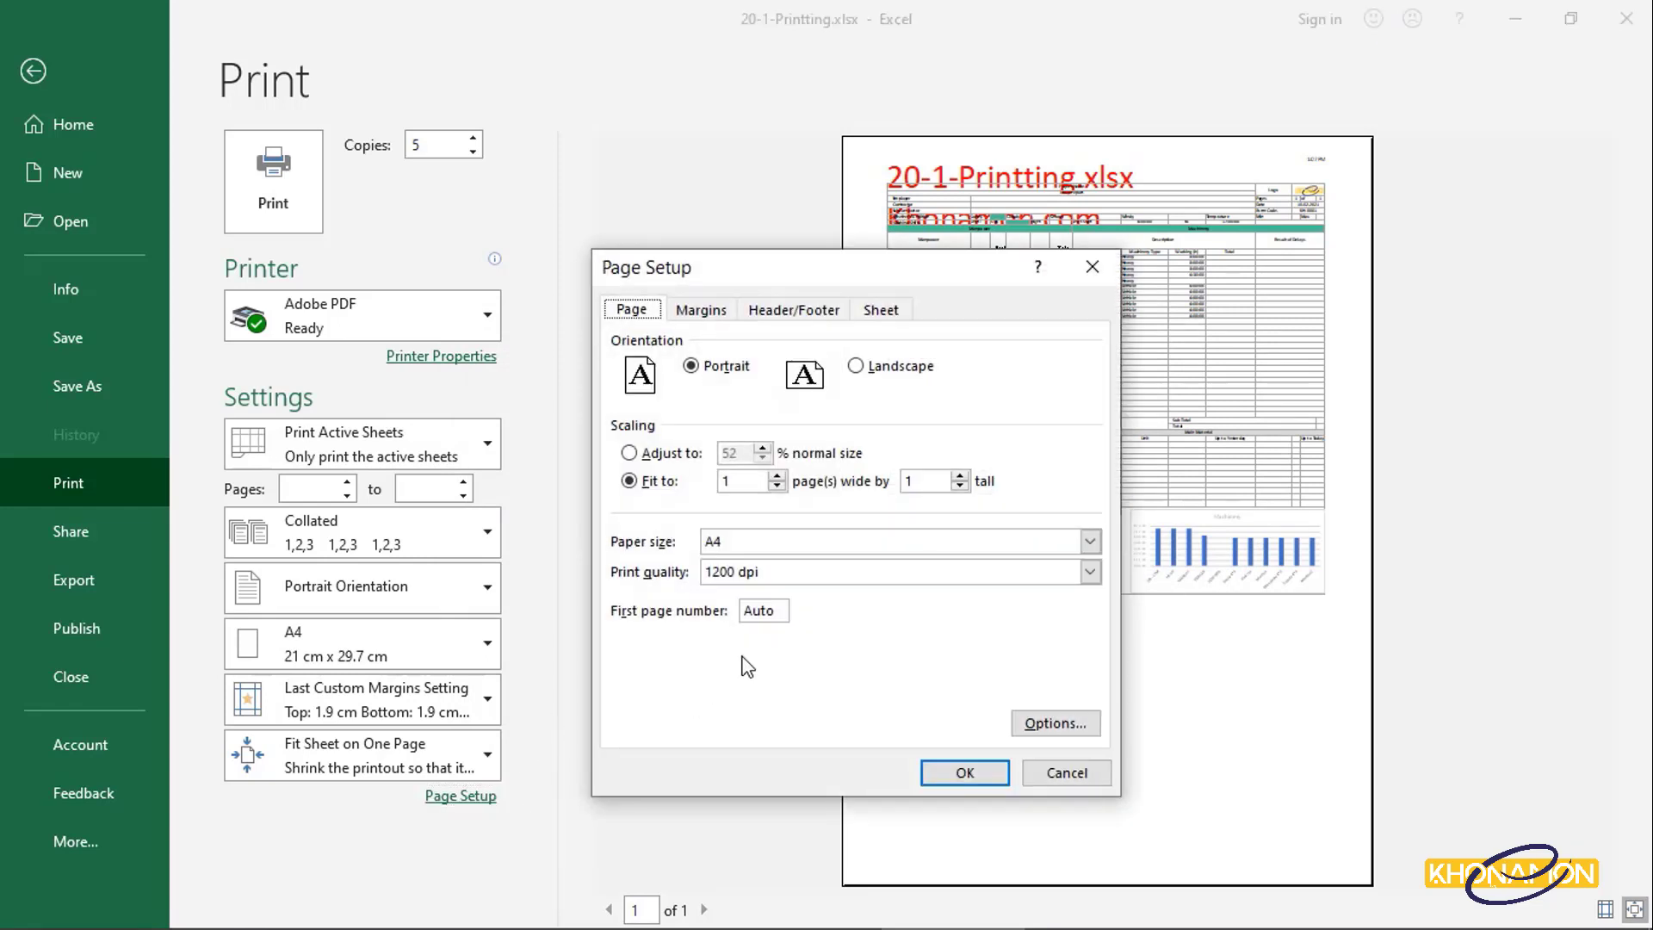
{"action": "left_click", "coordinate": [809, 311]}
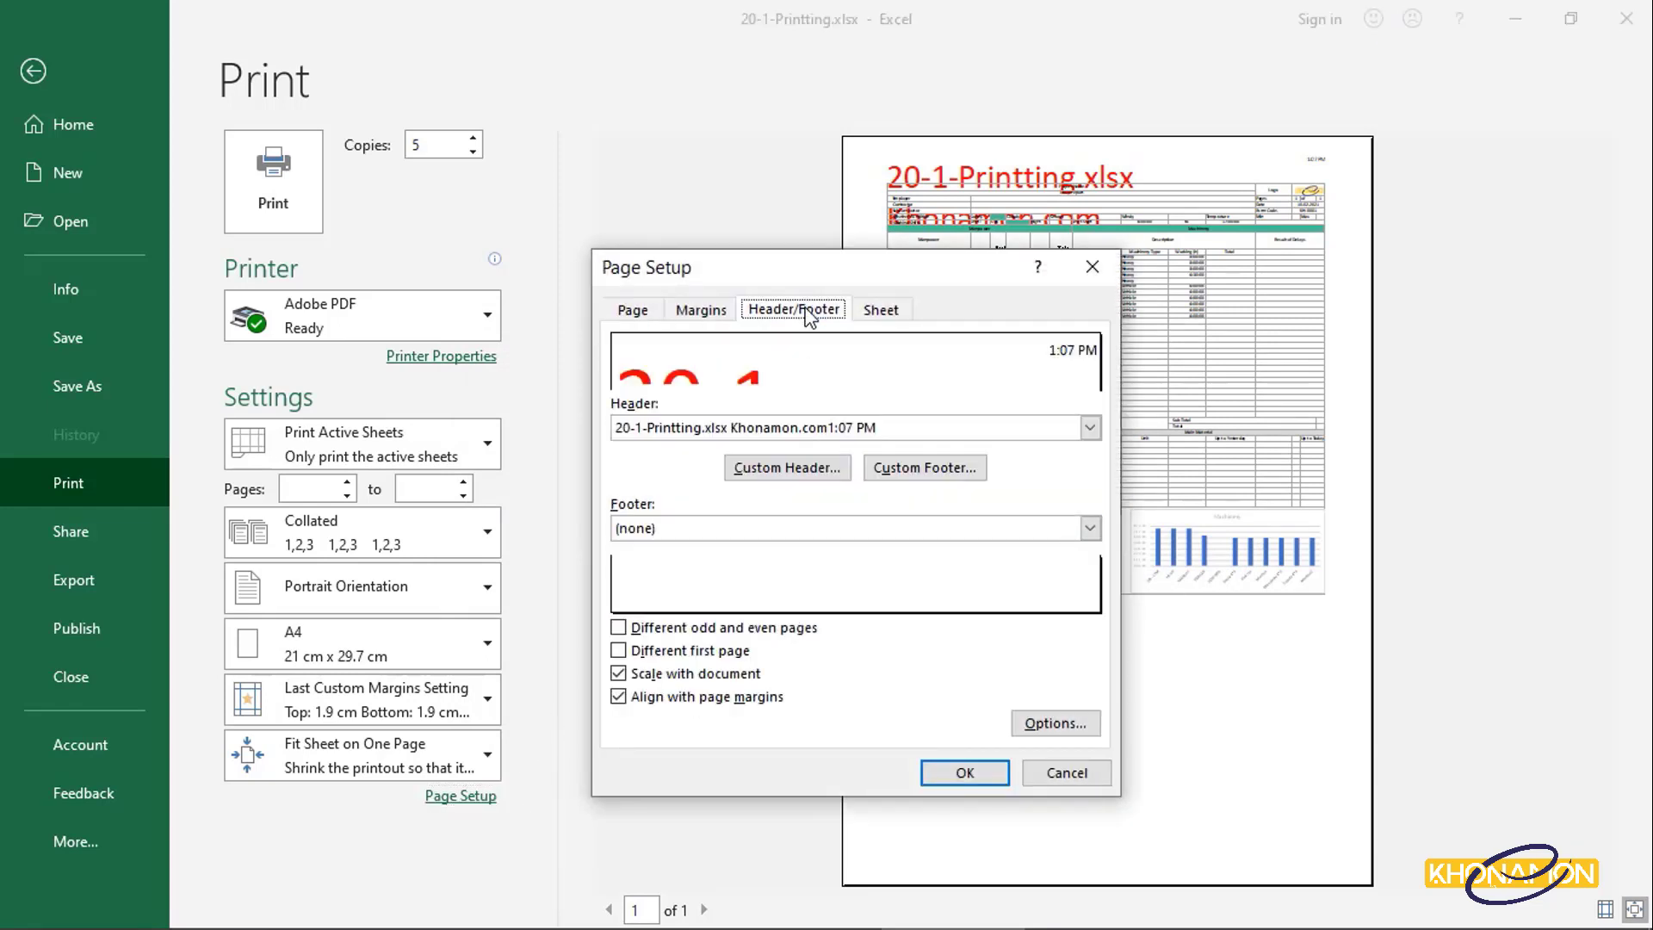
{"action": "left_click", "coordinate": [812, 472]}
{"action": "left_click", "coordinate": [673, 523]}
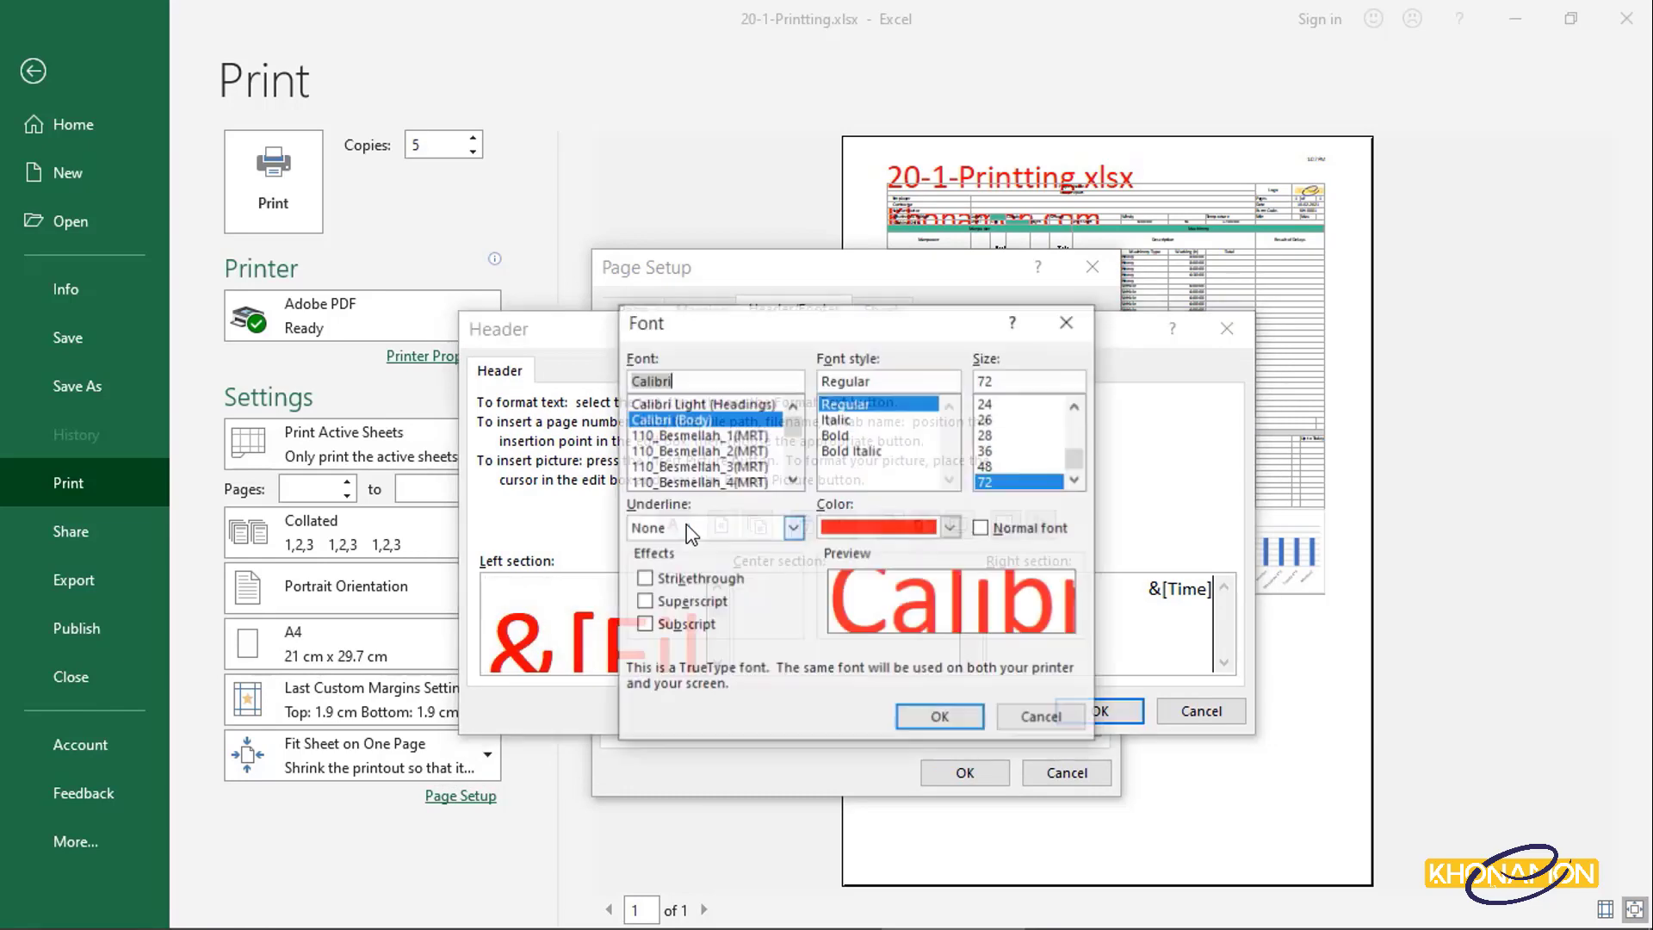
{"action": "left_click_drag", "start_coordinate": [1087, 454], "coordinate": [1078, 423]}
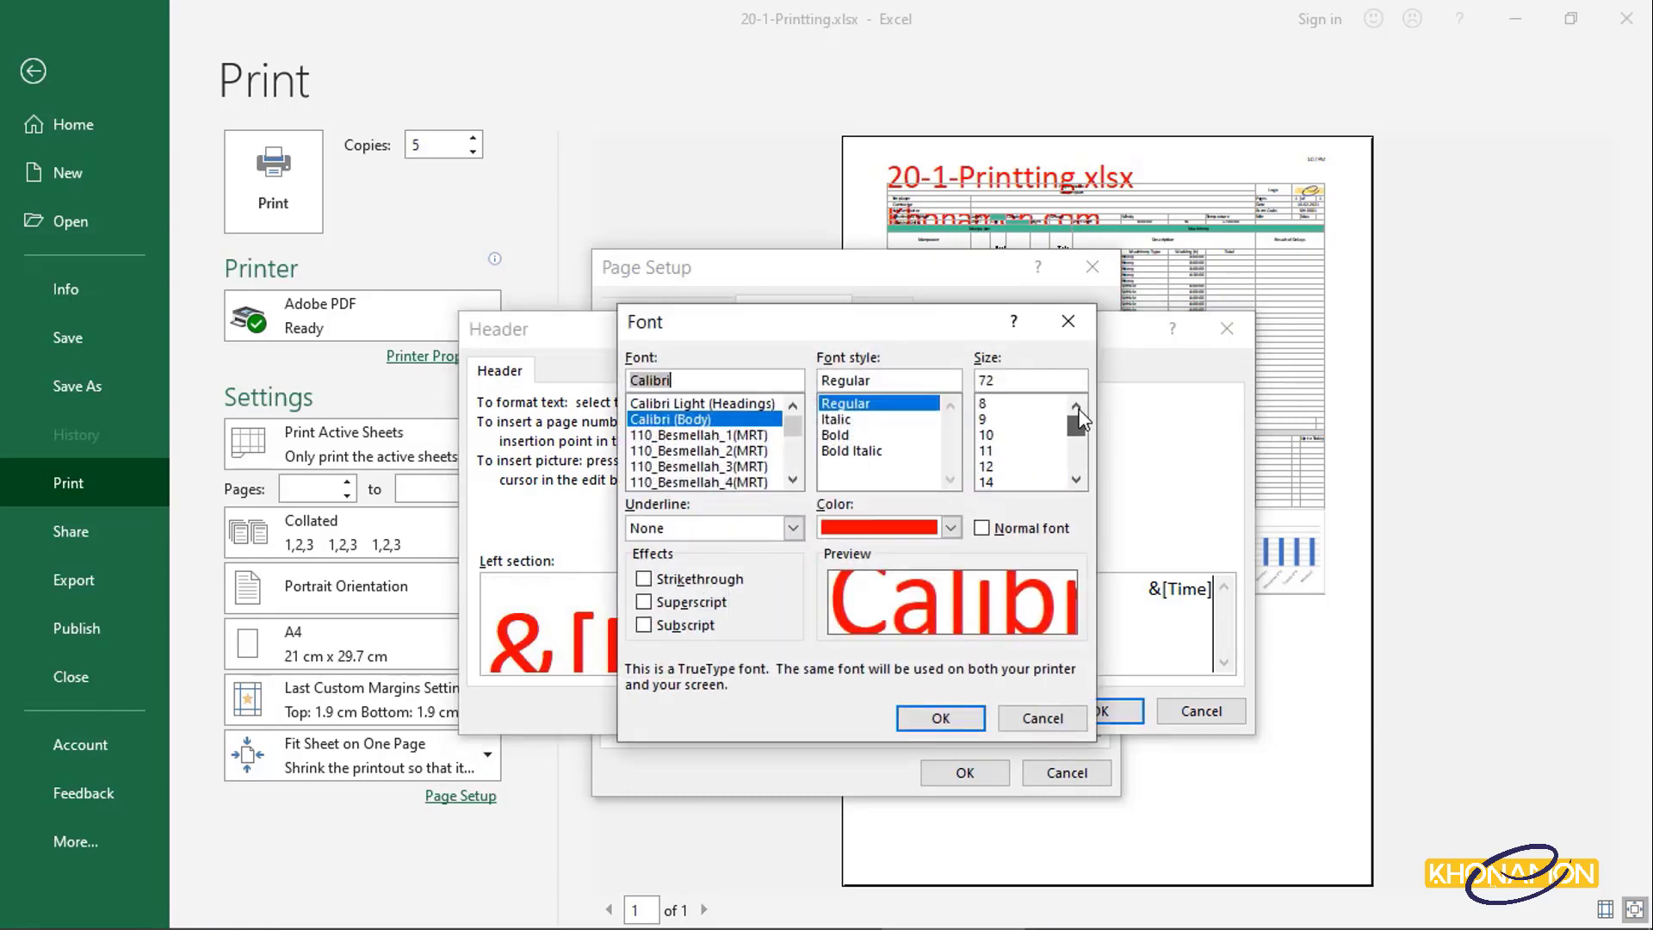
{"action": "left_click", "coordinate": [990, 465]}
{"action": "left_click", "coordinate": [951, 528]}
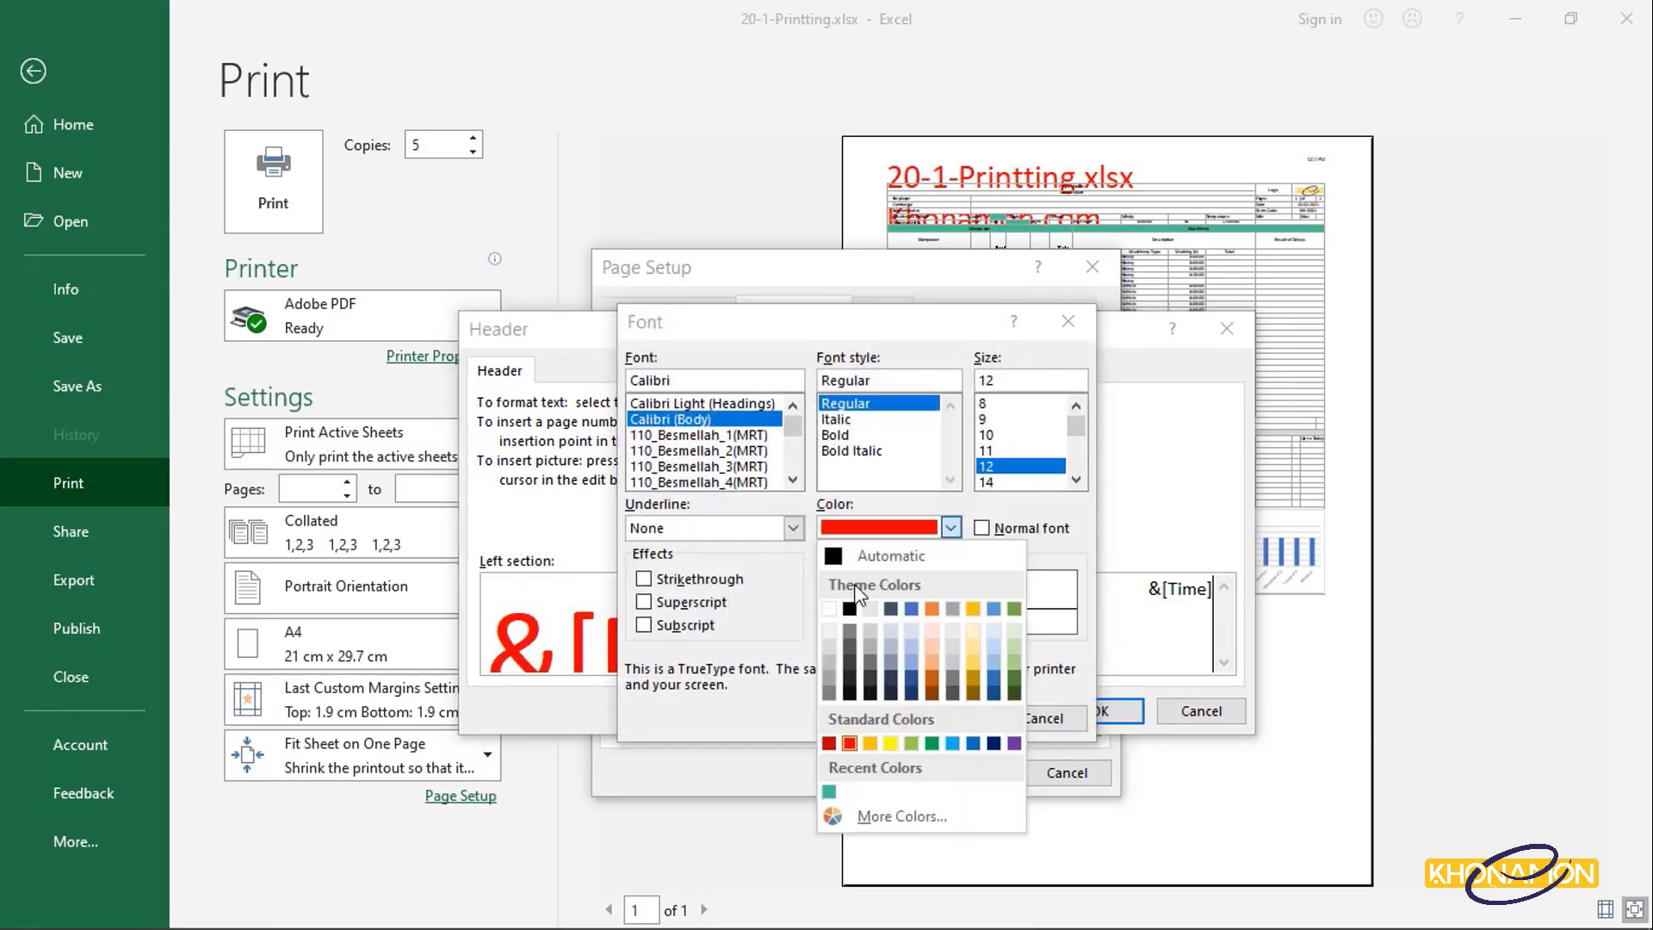
{"action": "left_click", "coordinate": [835, 557]}
{"action": "left_click", "coordinate": [947, 714]}
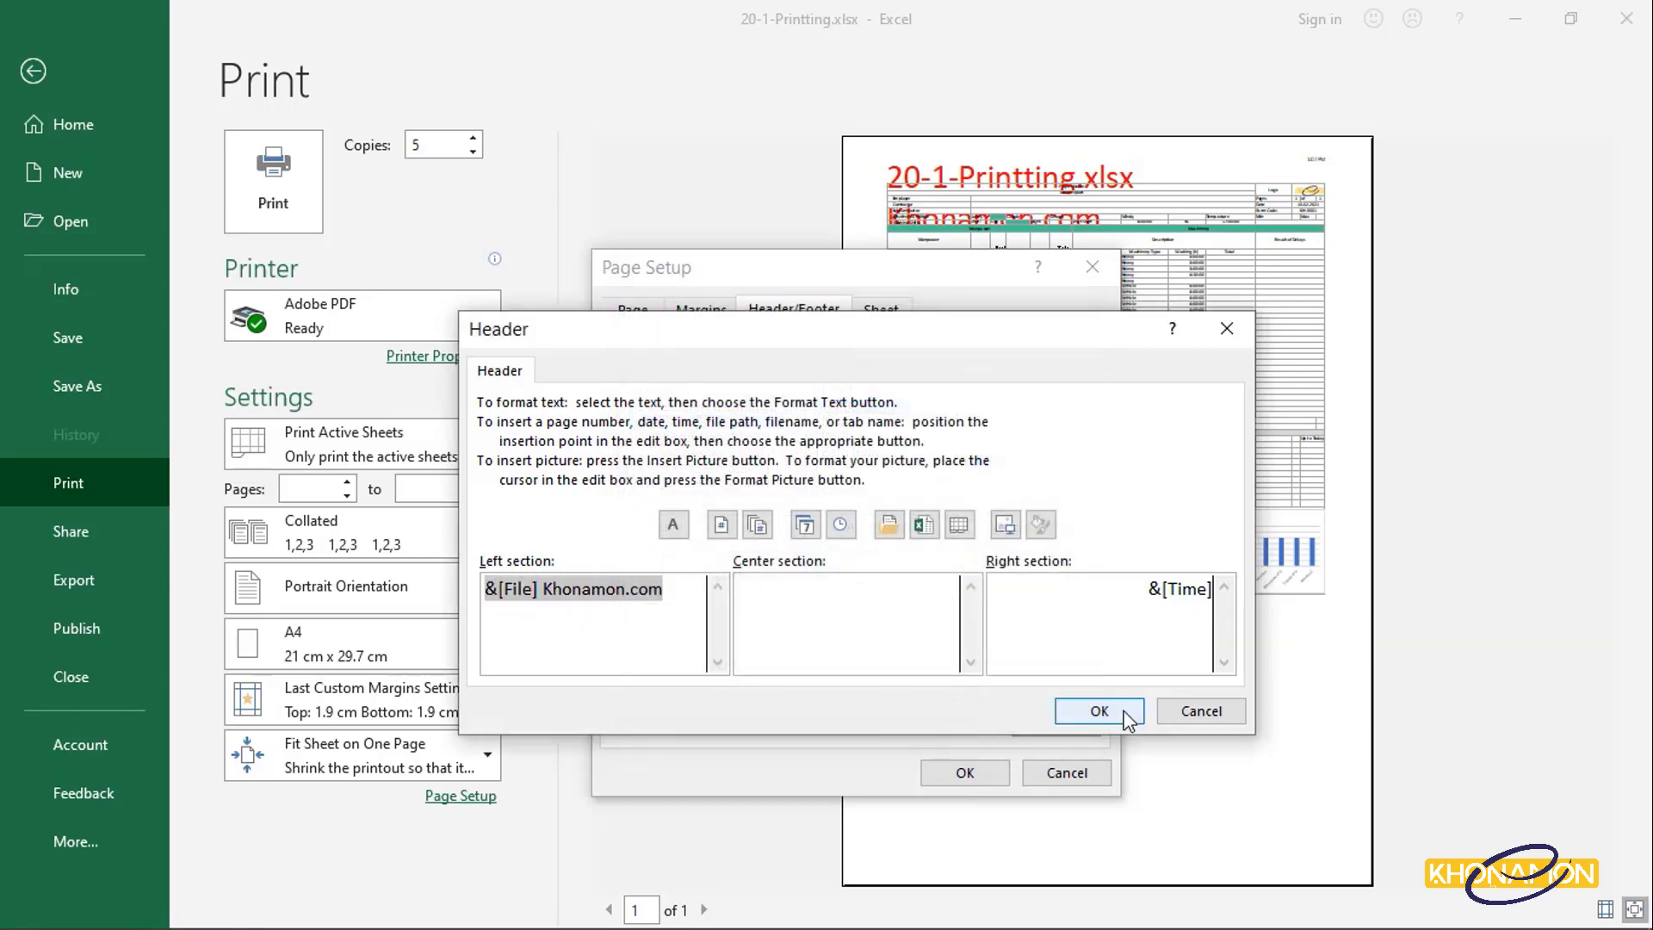
{"action": "left_click", "coordinate": [1117, 712]}
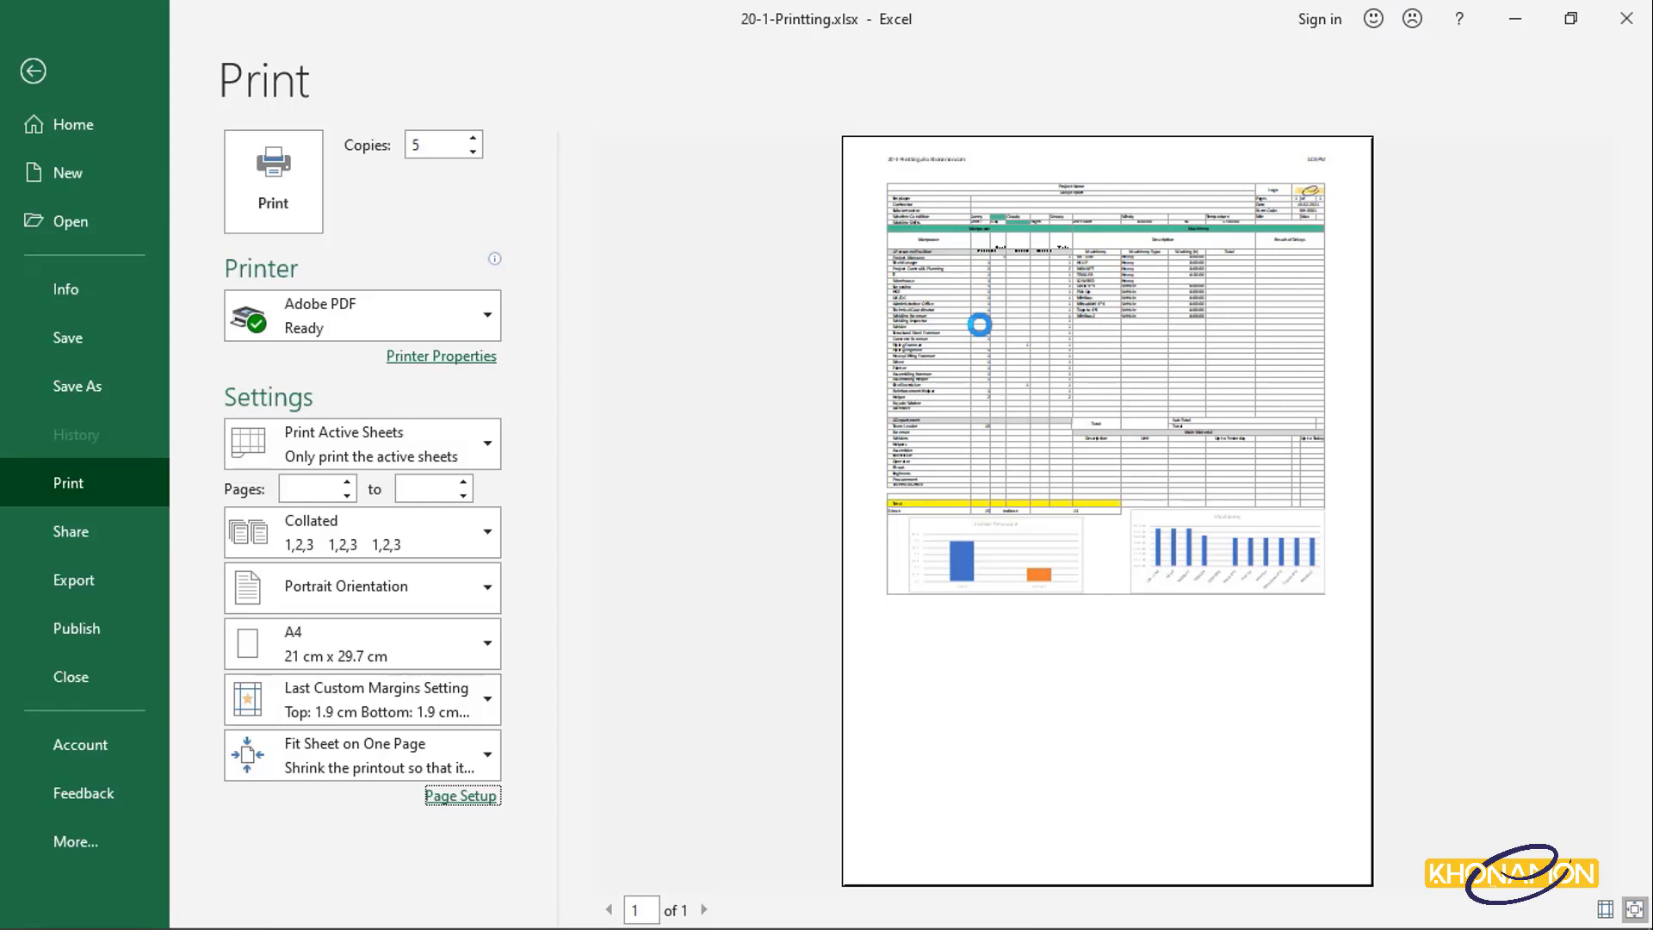
Insert the page number in the custom header's center section and apply it to the printout.
{"action": "left_click", "coordinate": [479, 797]}
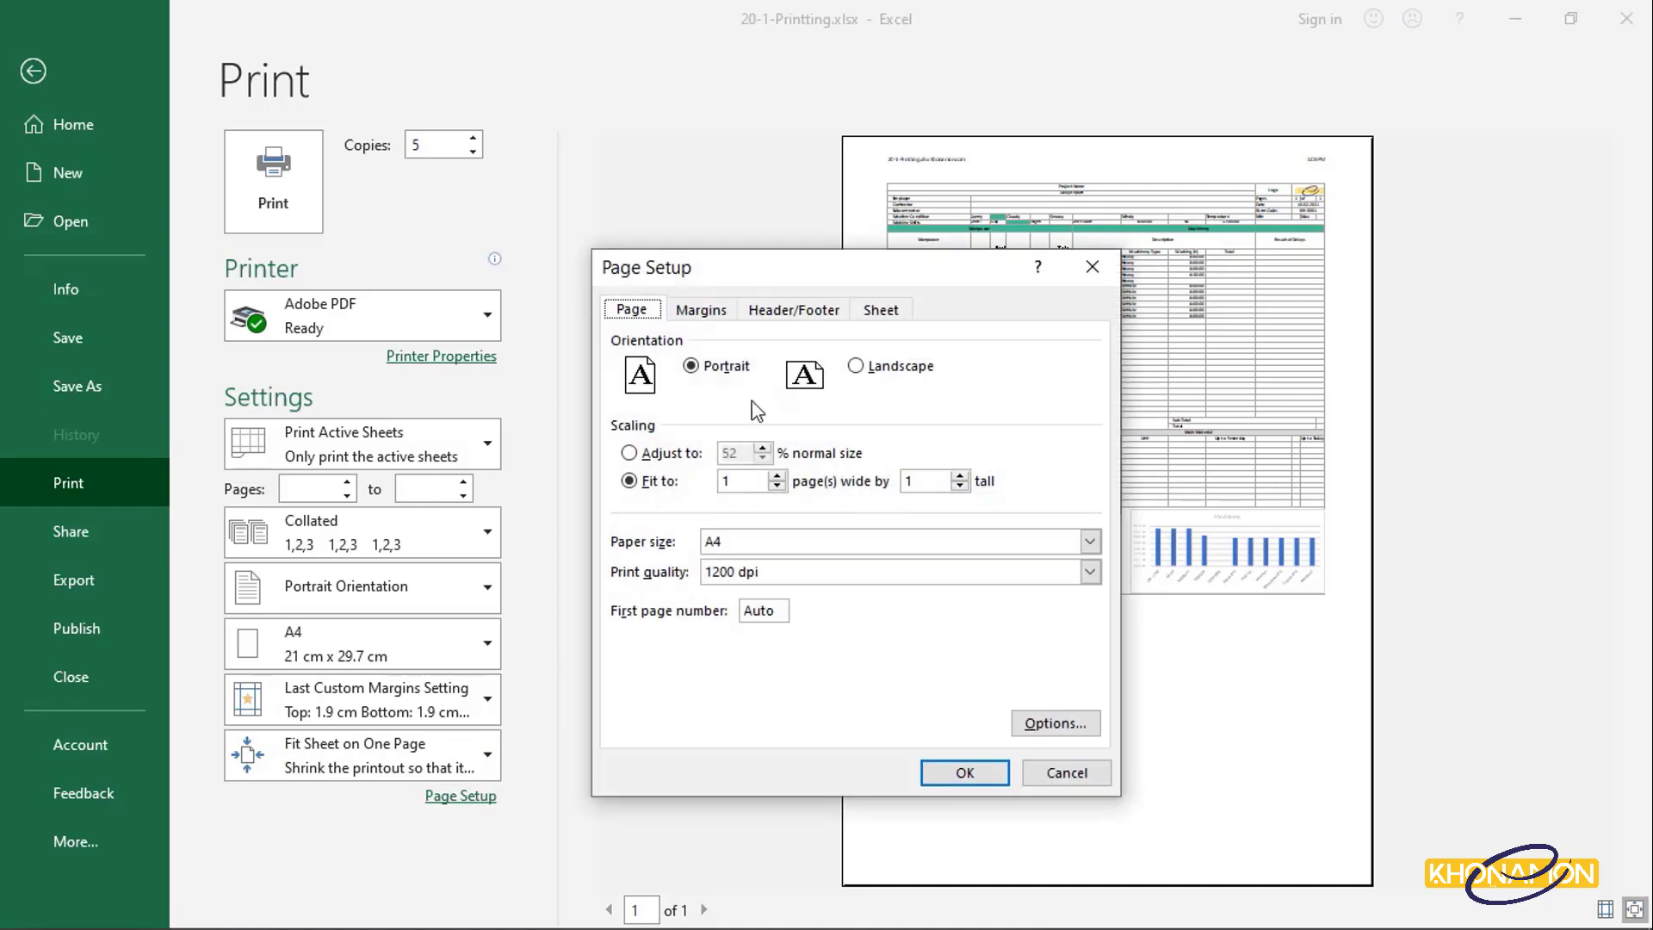
{"action": "left_click", "coordinate": [794, 311]}
{"action": "left_click", "coordinate": [787, 468]}
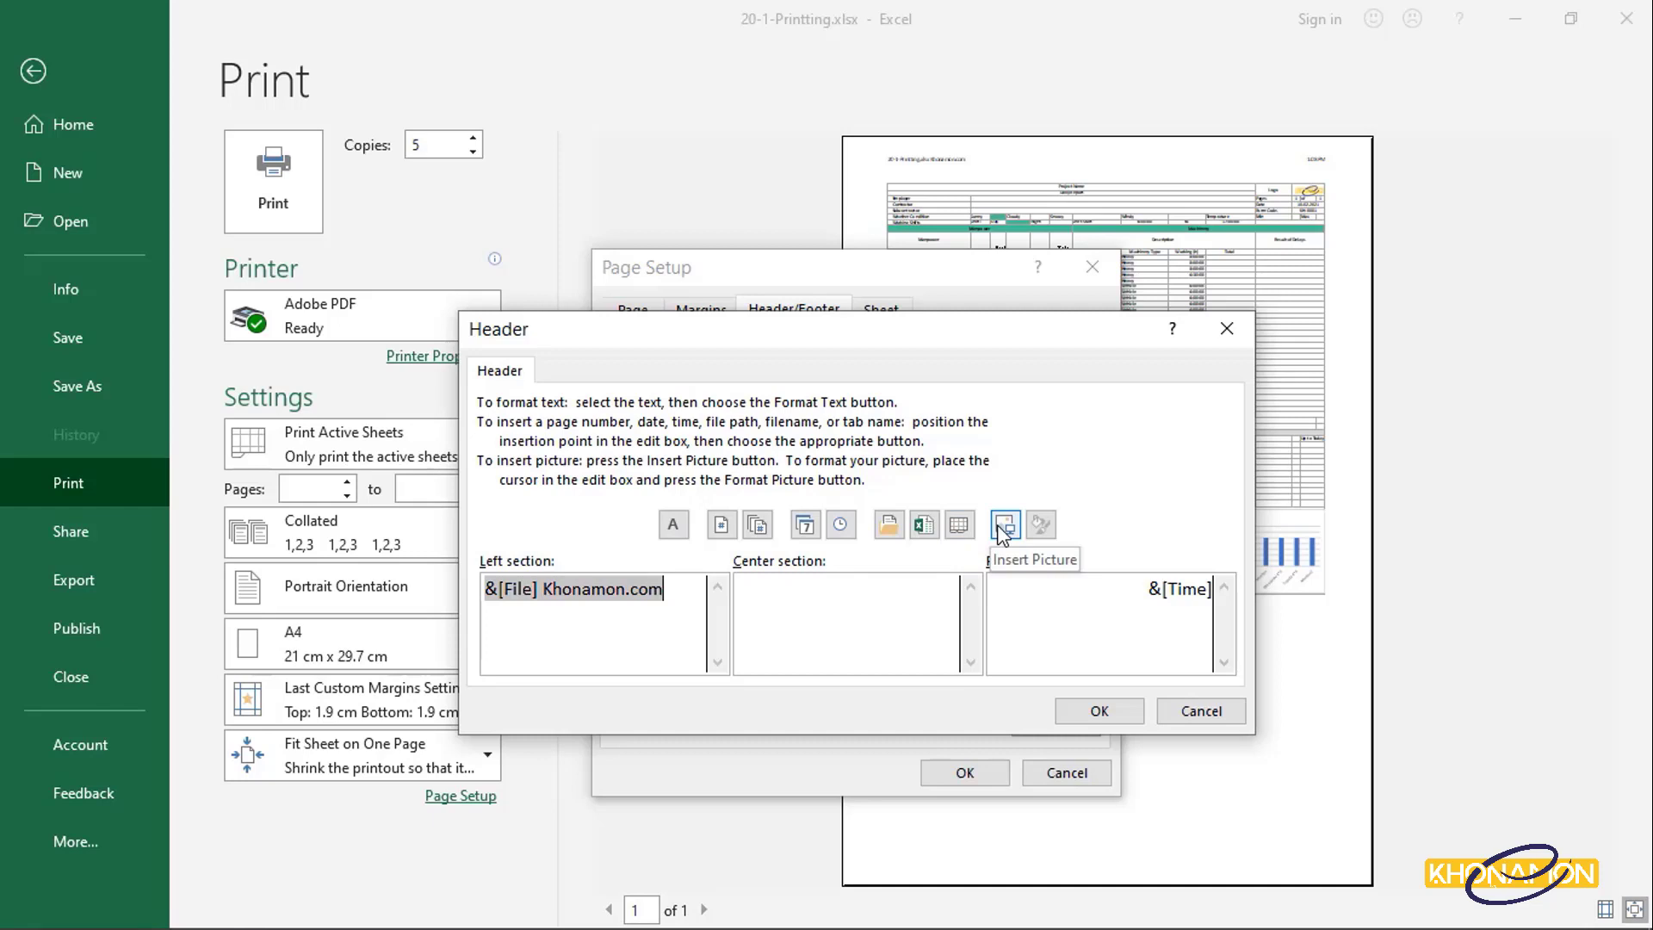
{"action": "left_click", "coordinate": [844, 588]}
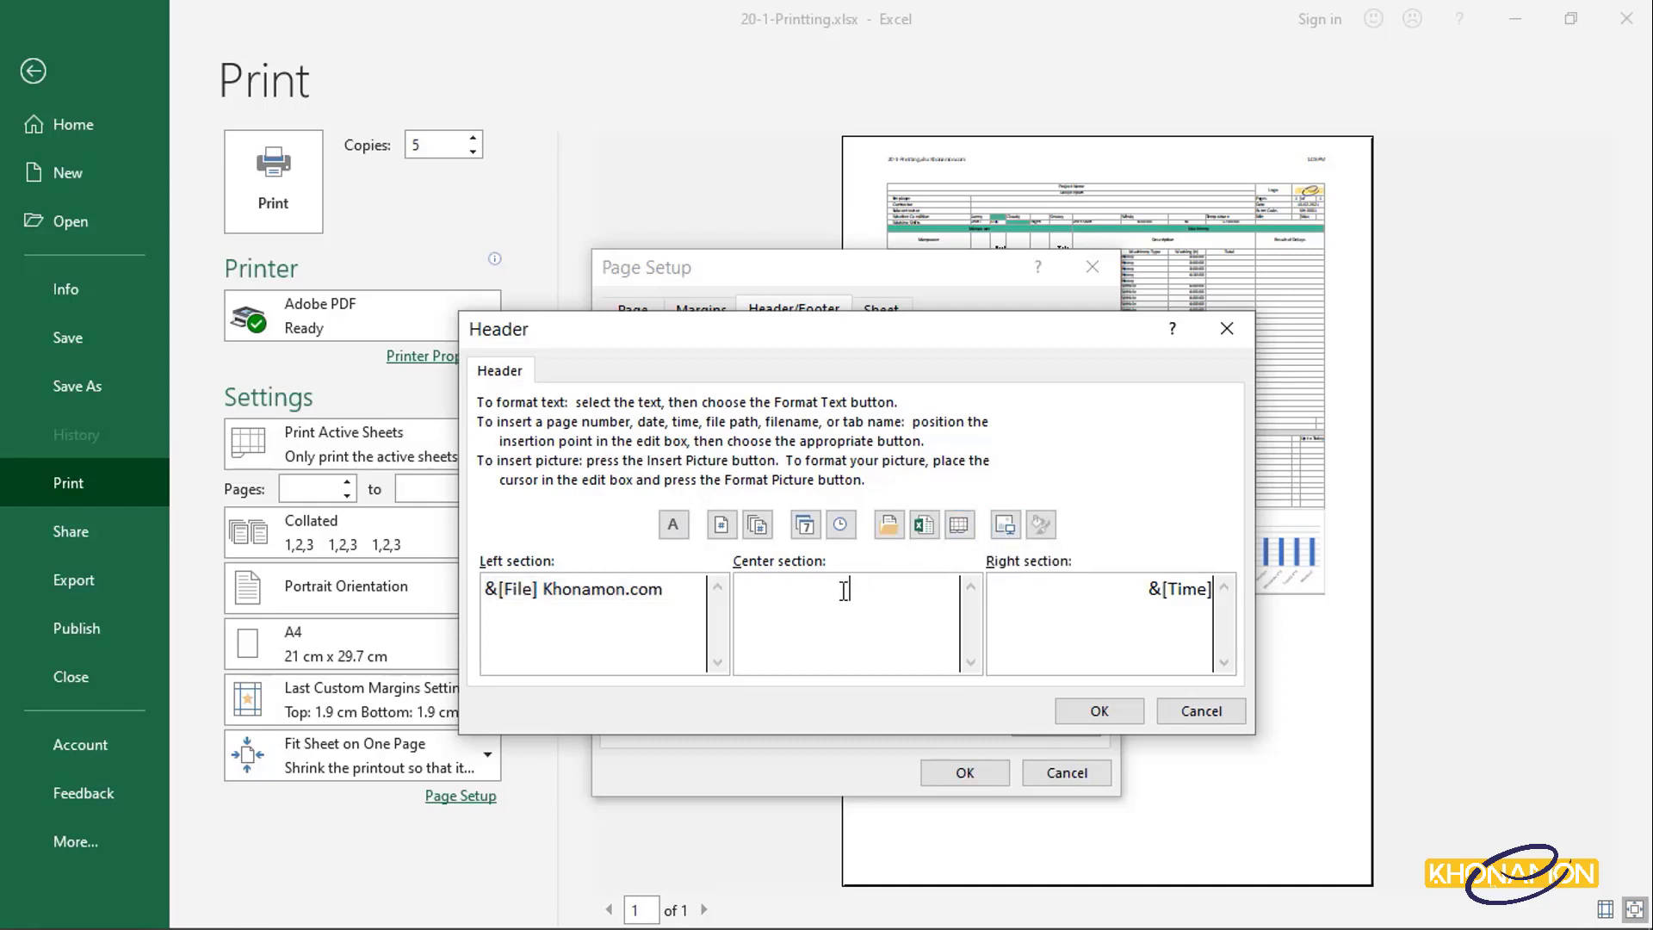
{"action": "left_click", "coordinate": [723, 527]}
{"action": "left_click", "coordinate": [1100, 710]}
{"action": "left_click", "coordinate": [964, 773]}
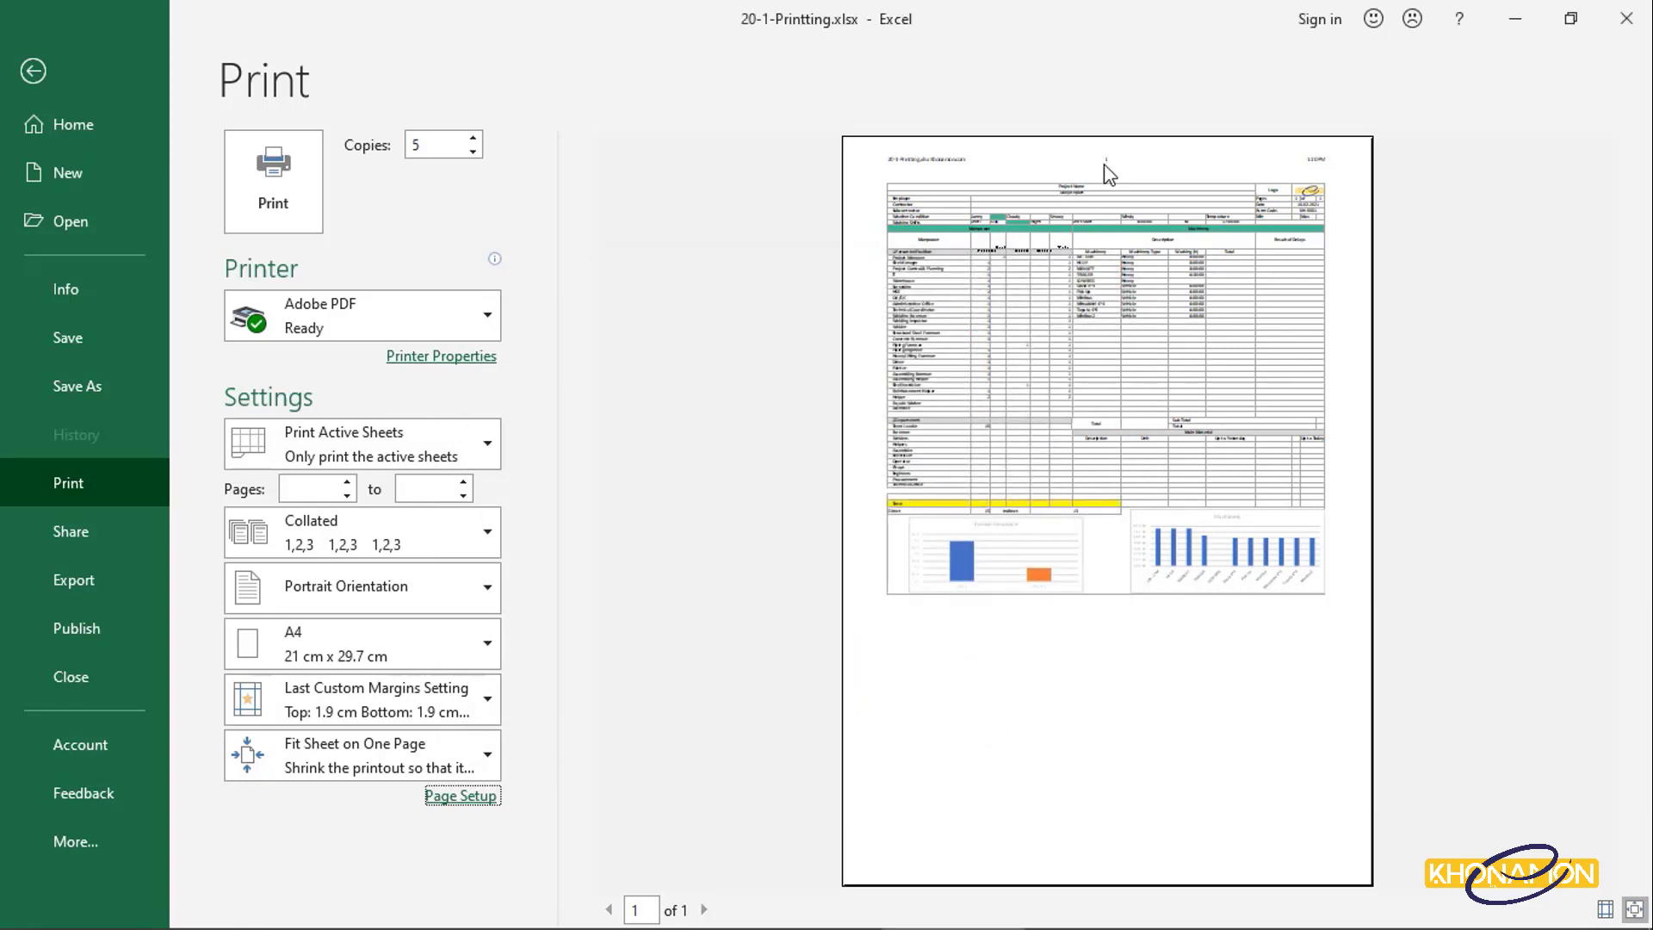
Clear the center and right sections of the custom header, keeping only the left section.
{"action": "left_click", "coordinate": [487, 796]}
{"action": "left_click", "coordinate": [816, 310]}
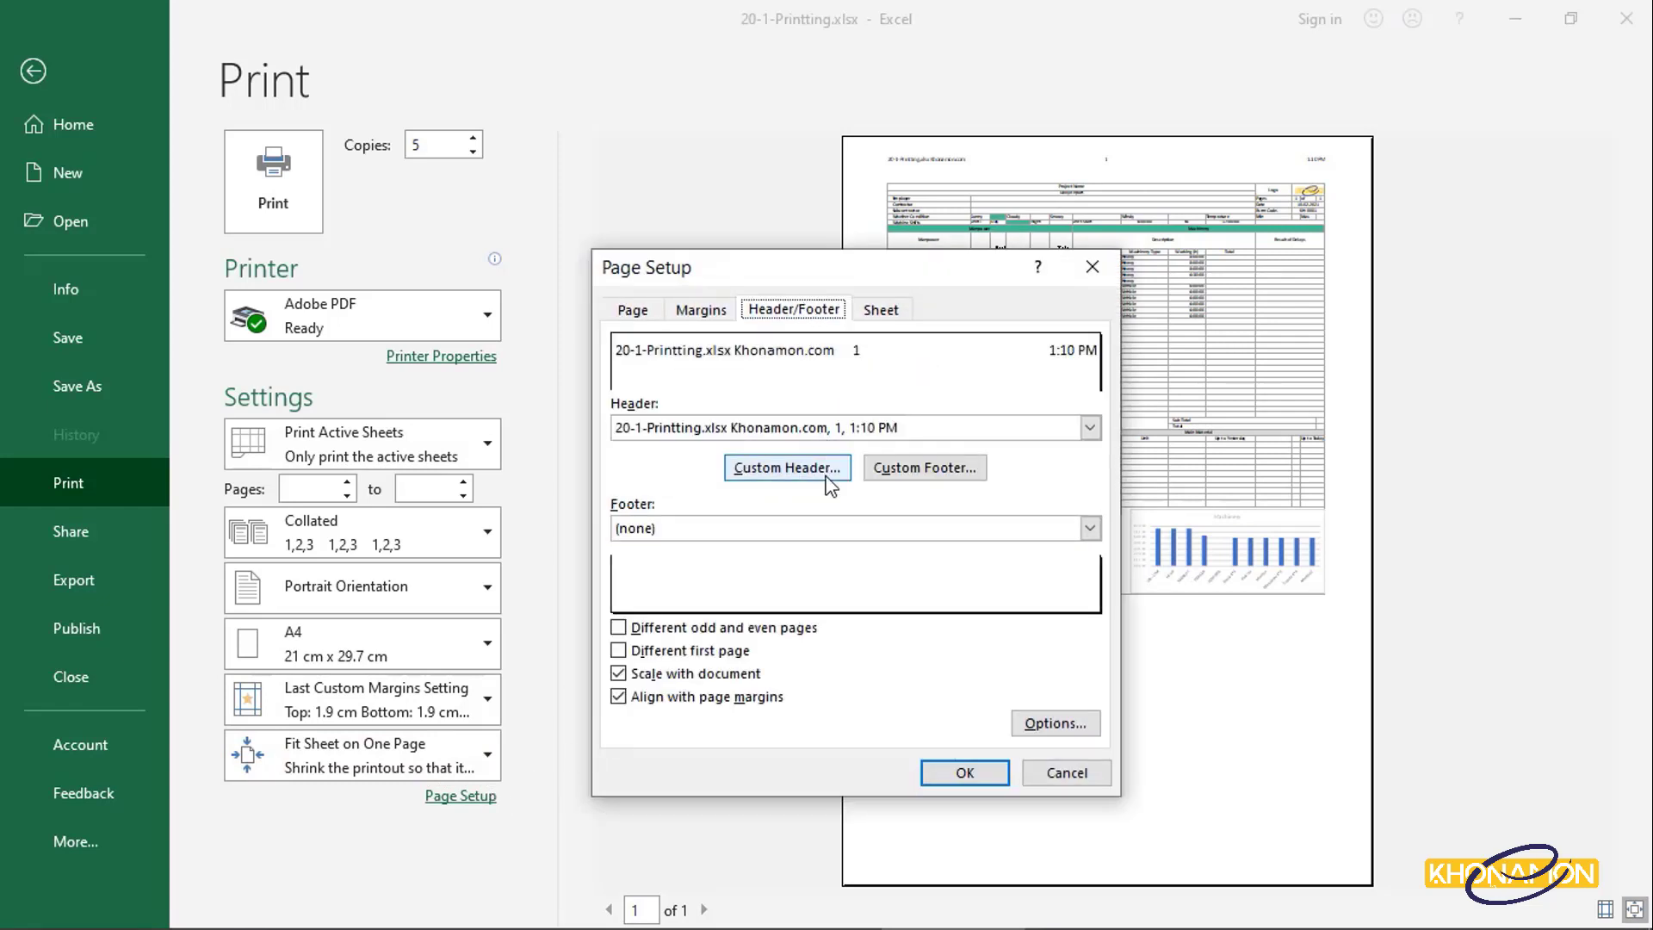
{"action": "left_click", "coordinate": [828, 476]}
{"action": "left_click_drag", "start_coordinate": [903, 594], "coordinate": [817, 617]}
{"action": "key", "text": "Delete"}
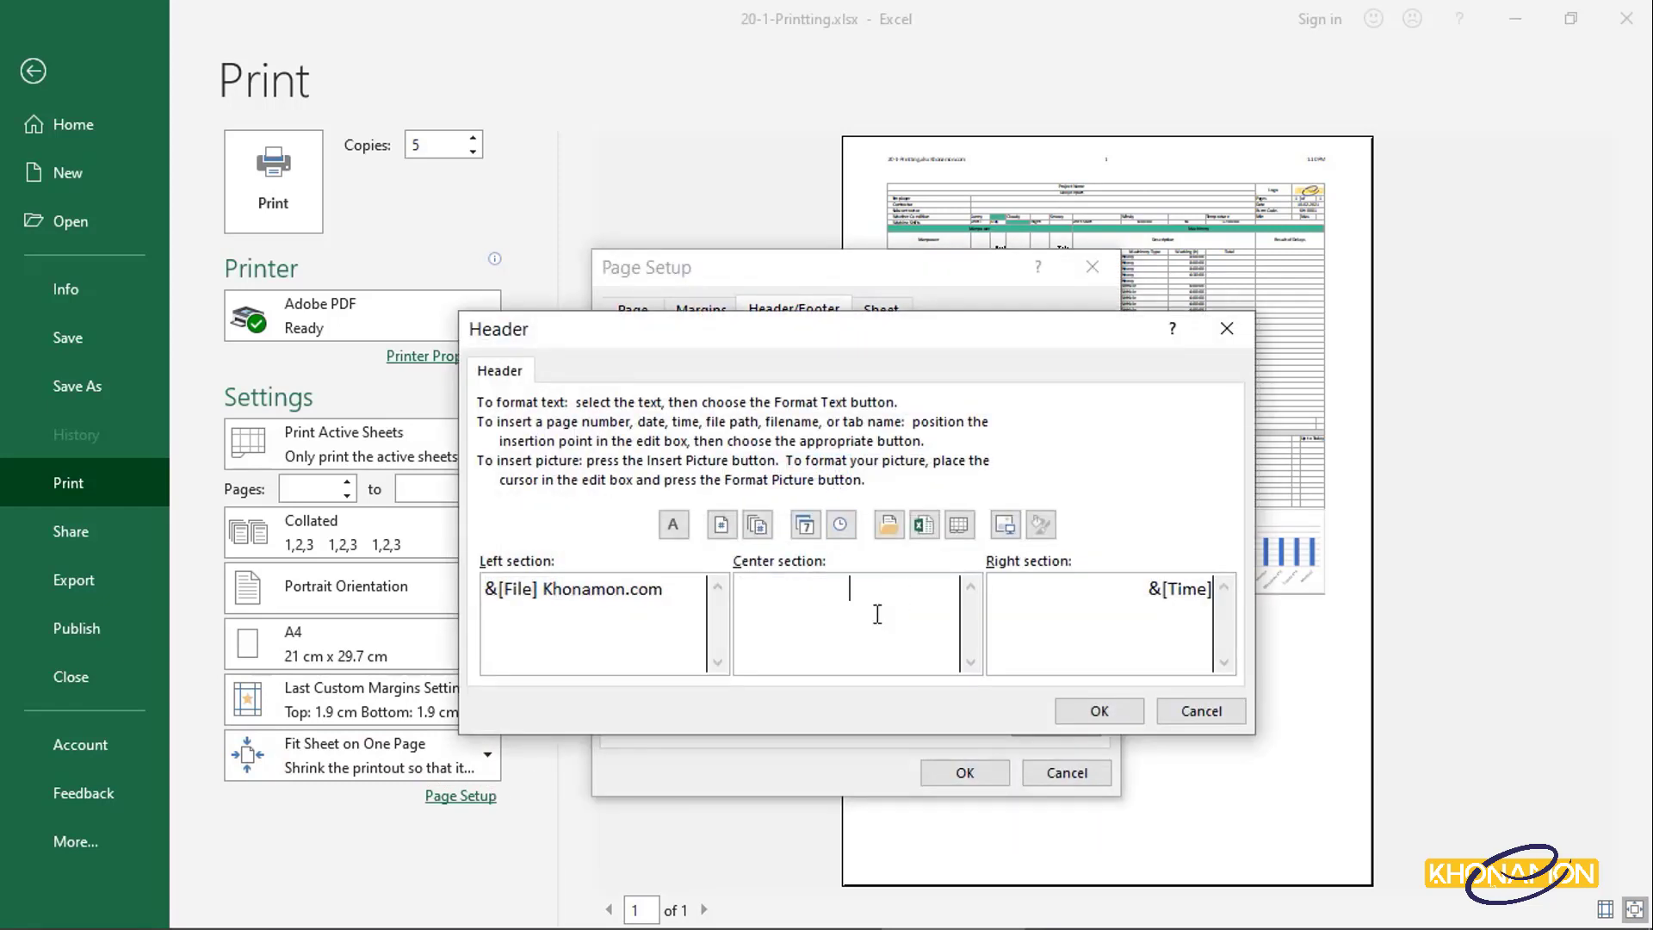
{"action": "left_click_drag", "start_coordinate": [1151, 591], "coordinate": [1159, 633]}
{"action": "key", "text": "Delete"}
{"action": "left_click", "coordinate": [1130, 716]}
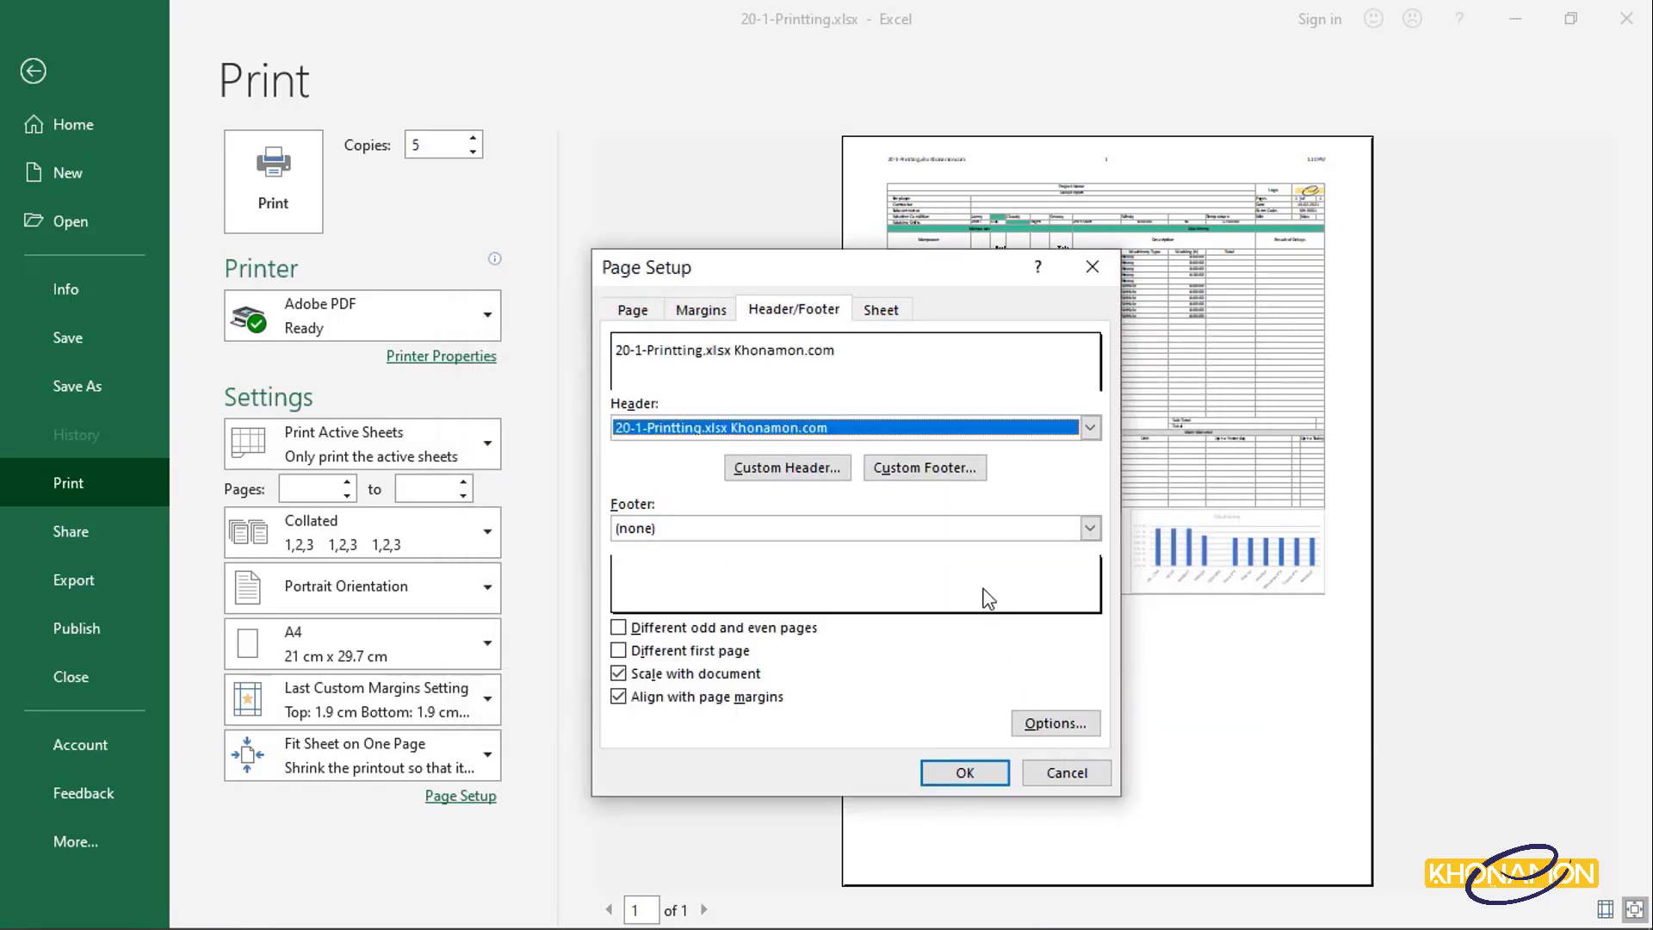
Create a custom footer with the page number in its right section and apply it to the printout.
{"action": "left_click", "coordinate": [982, 472]}
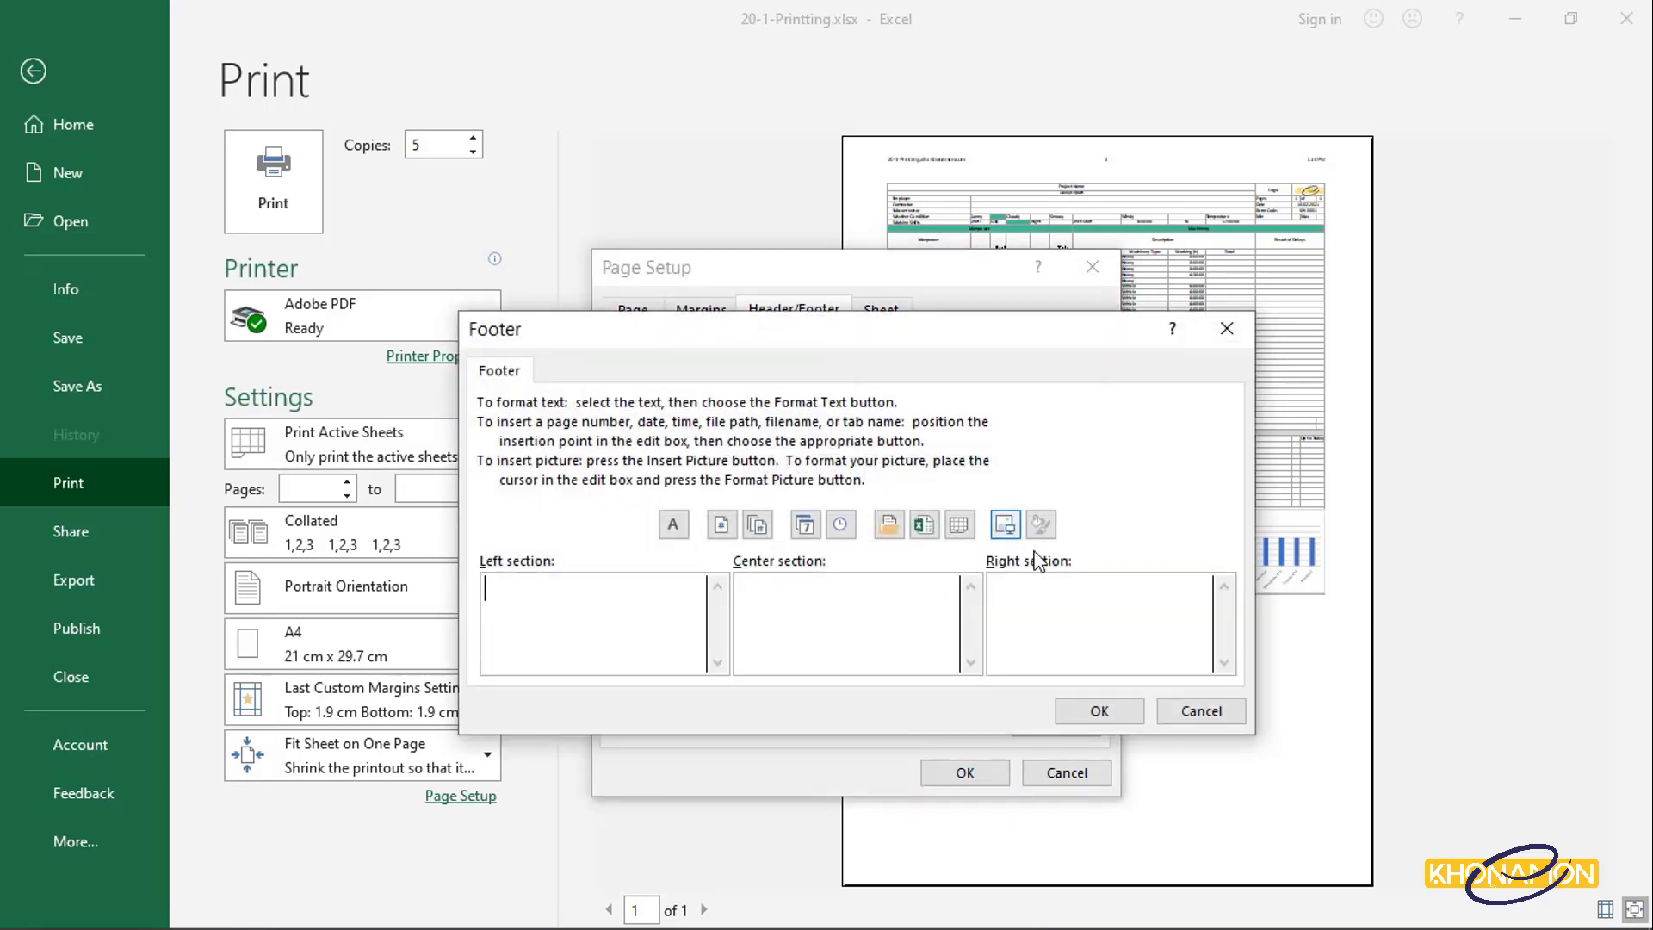
{"action": "left_click", "coordinate": [1085, 617]}
{"action": "left_click", "coordinate": [724, 525]}
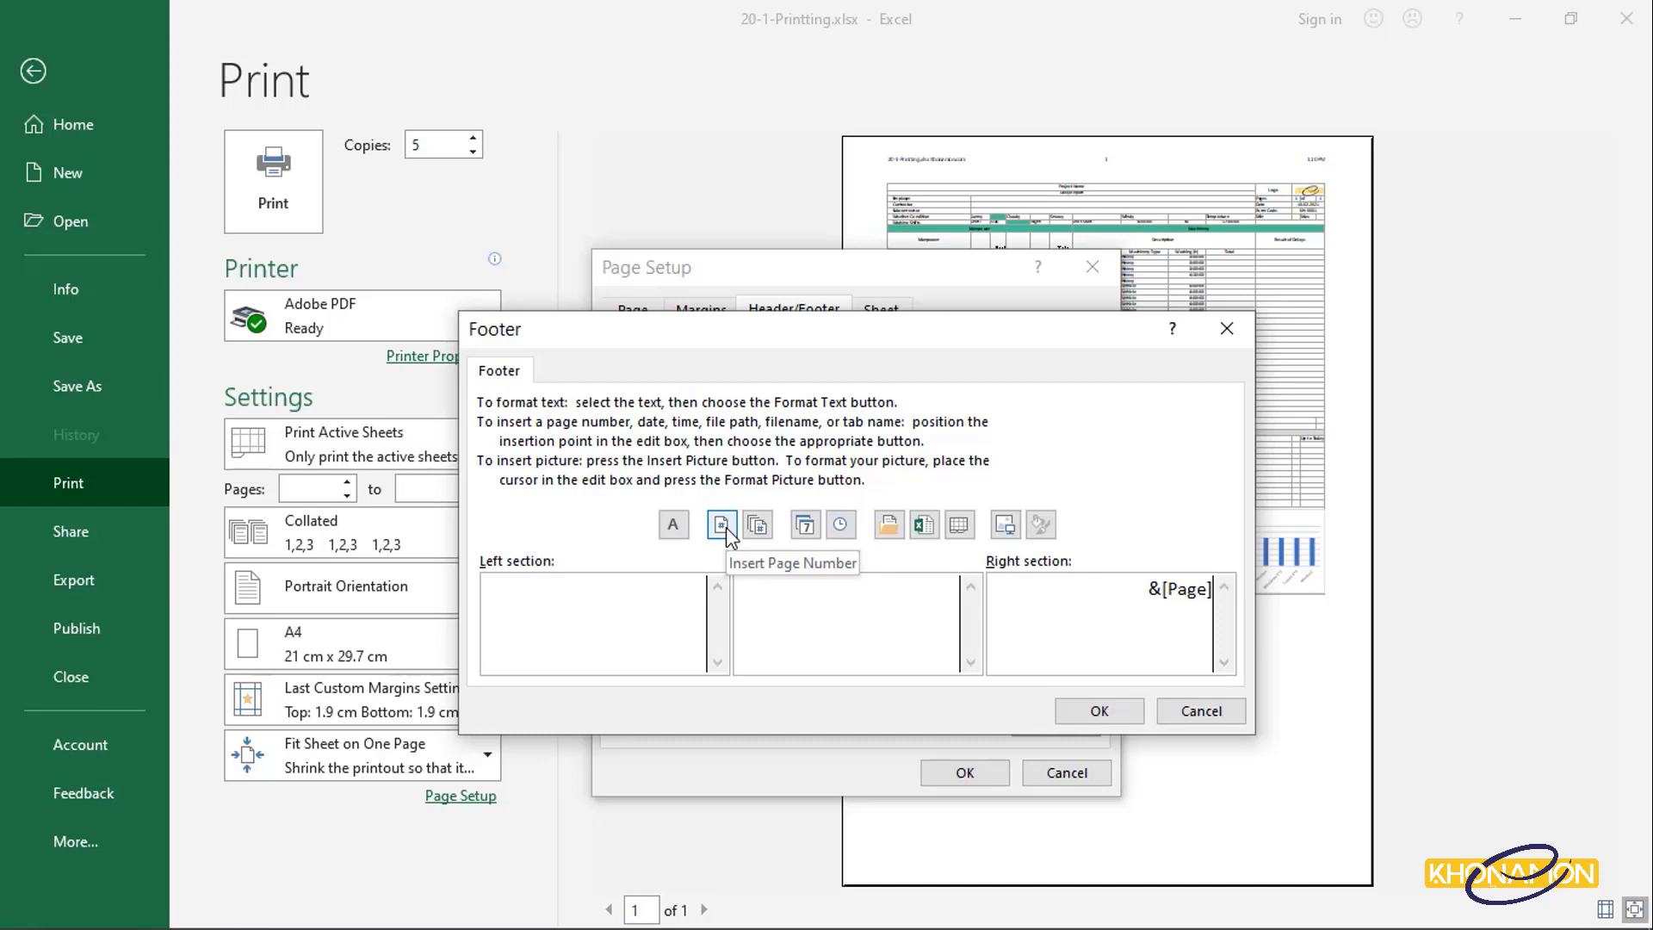
{"action": "left_click", "coordinate": [1099, 710]}
{"action": "left_click", "coordinate": [967, 773]}
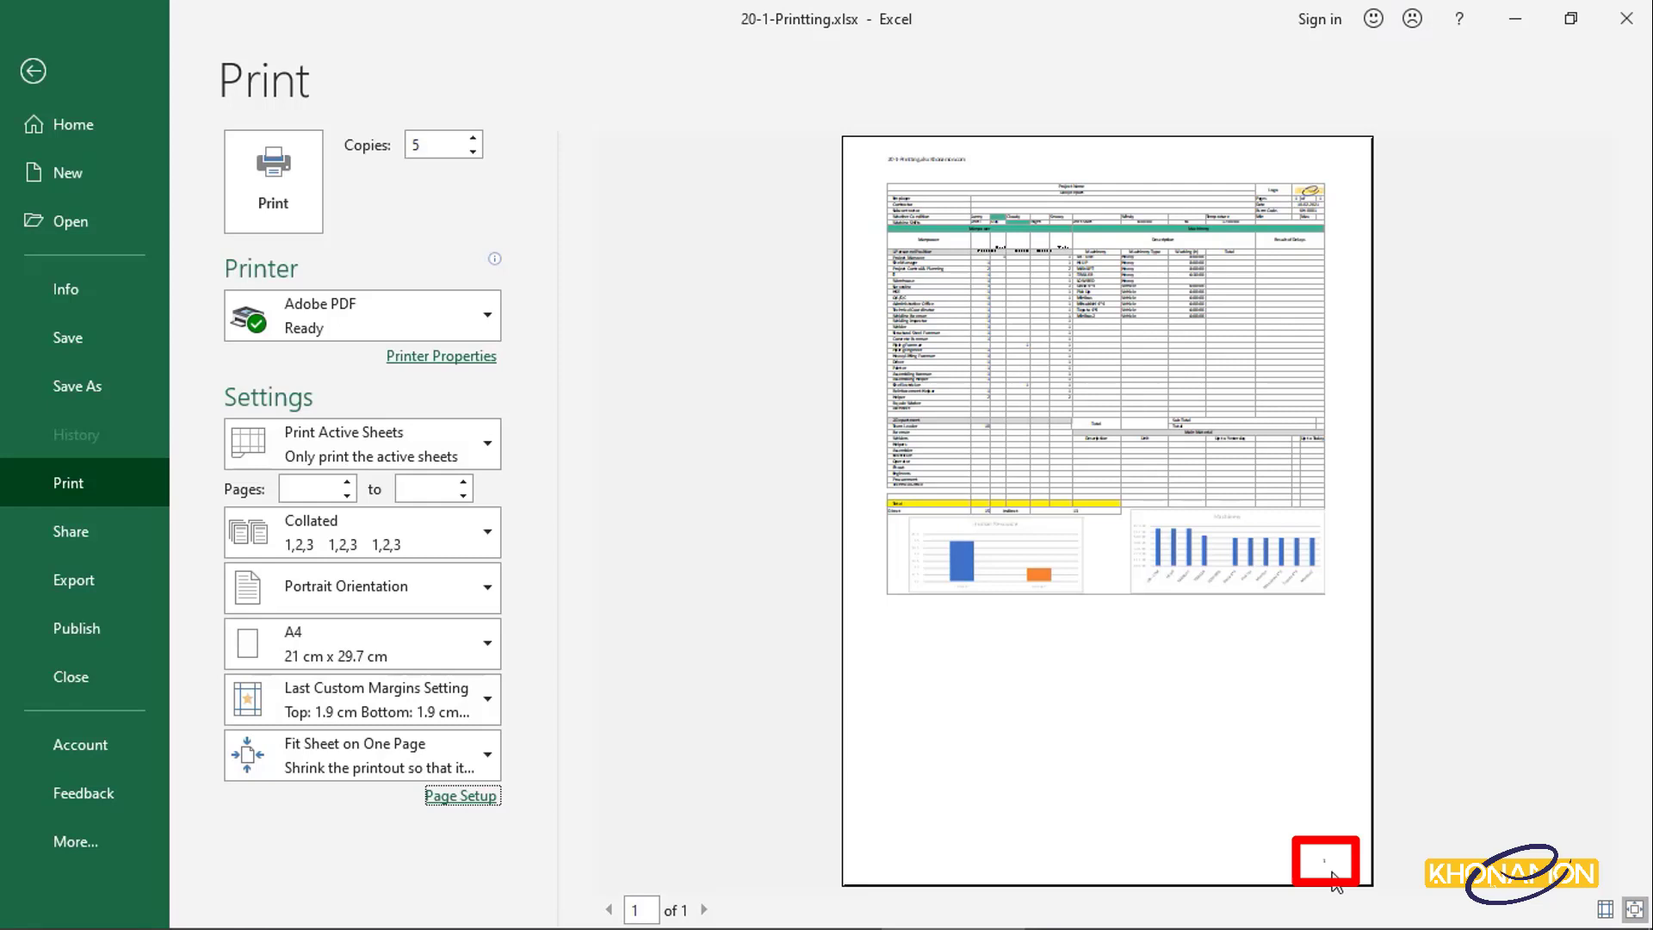
Add "of" and a second page number code after the page number in the footer's right section.
{"action": "left_click", "coordinate": [494, 794]}
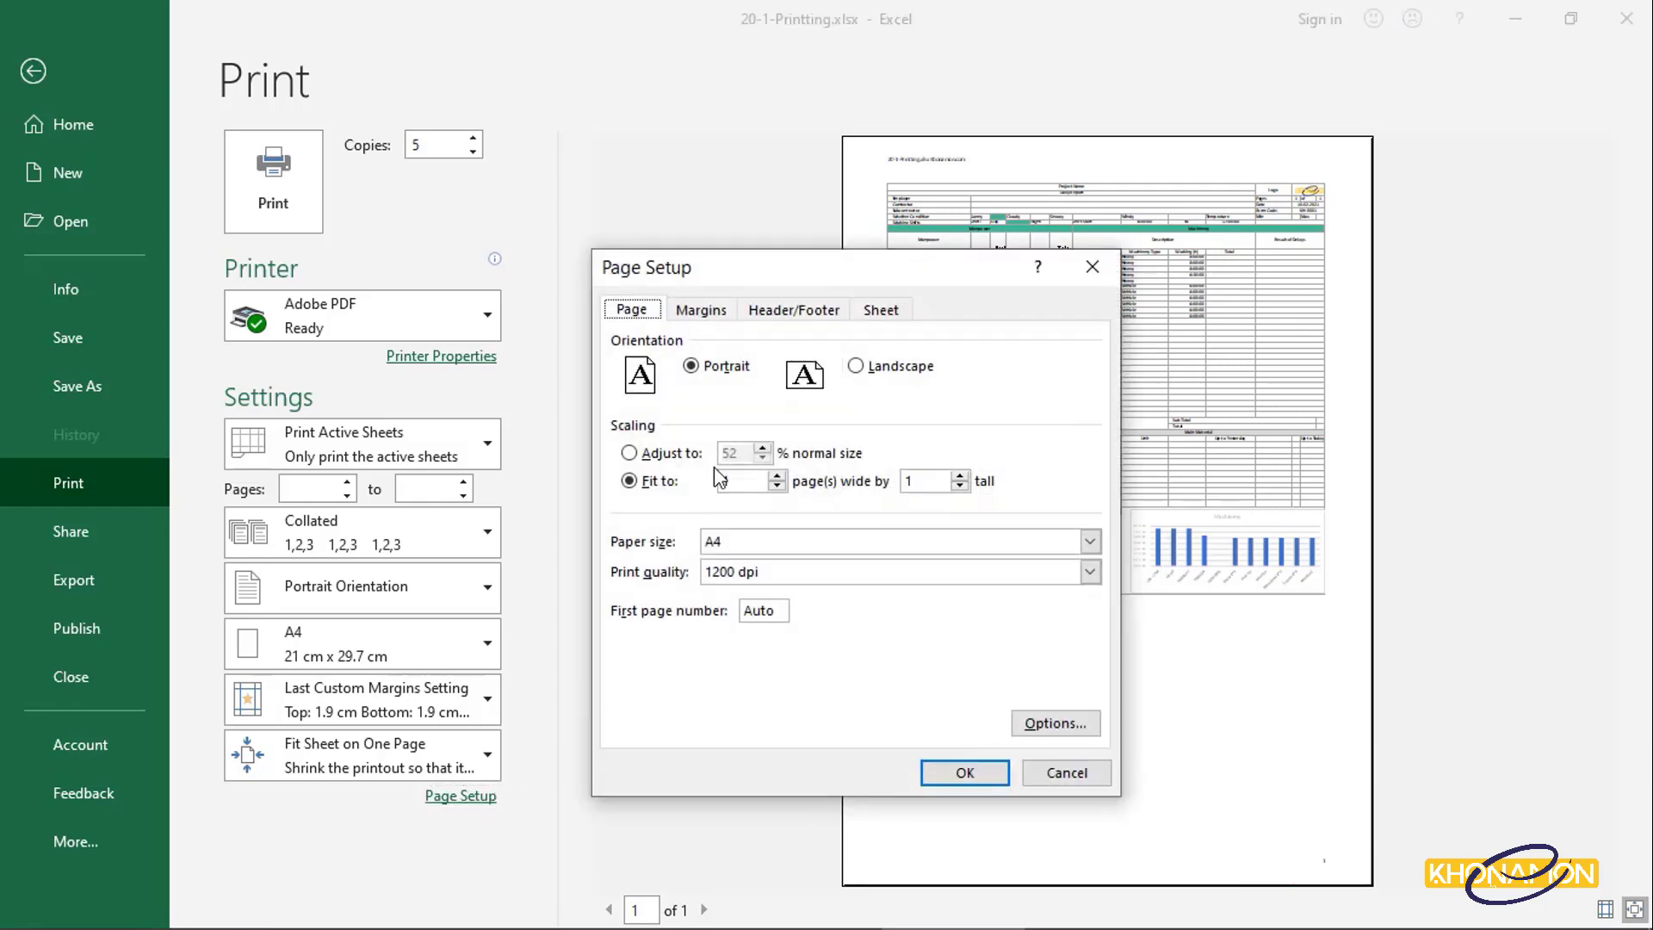
{"action": "left_click", "coordinate": [793, 309]}
{"action": "left_click", "coordinate": [947, 470]}
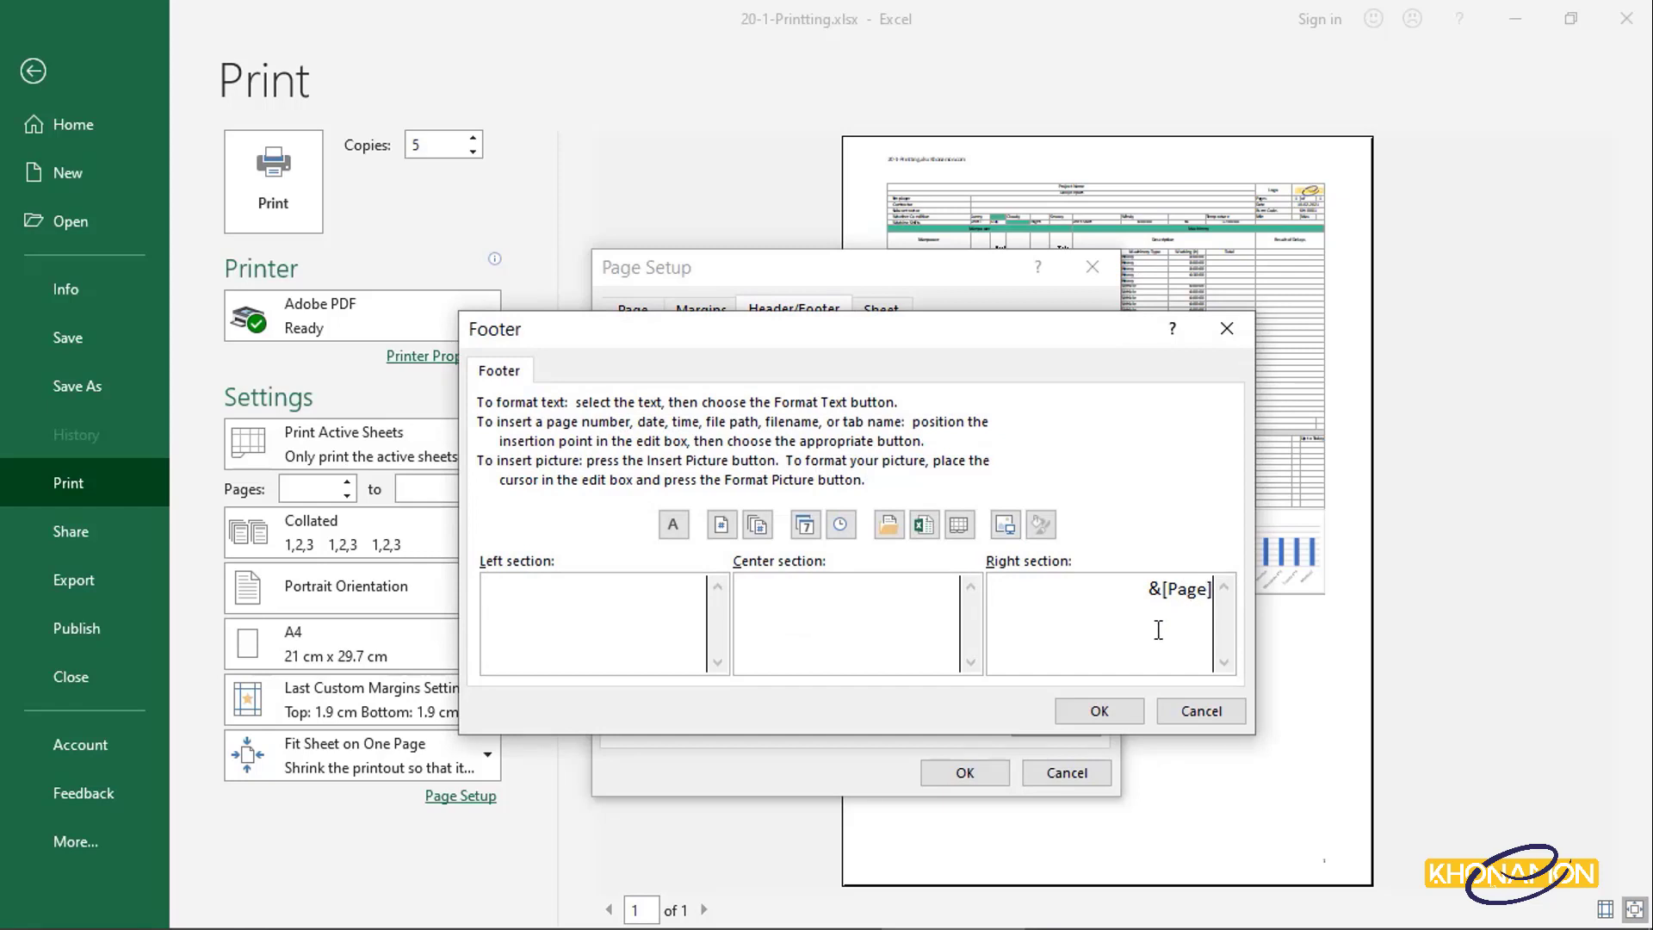
{"action": "type", "text": "of"}
{"action": "left_click", "coordinate": [721, 523]}
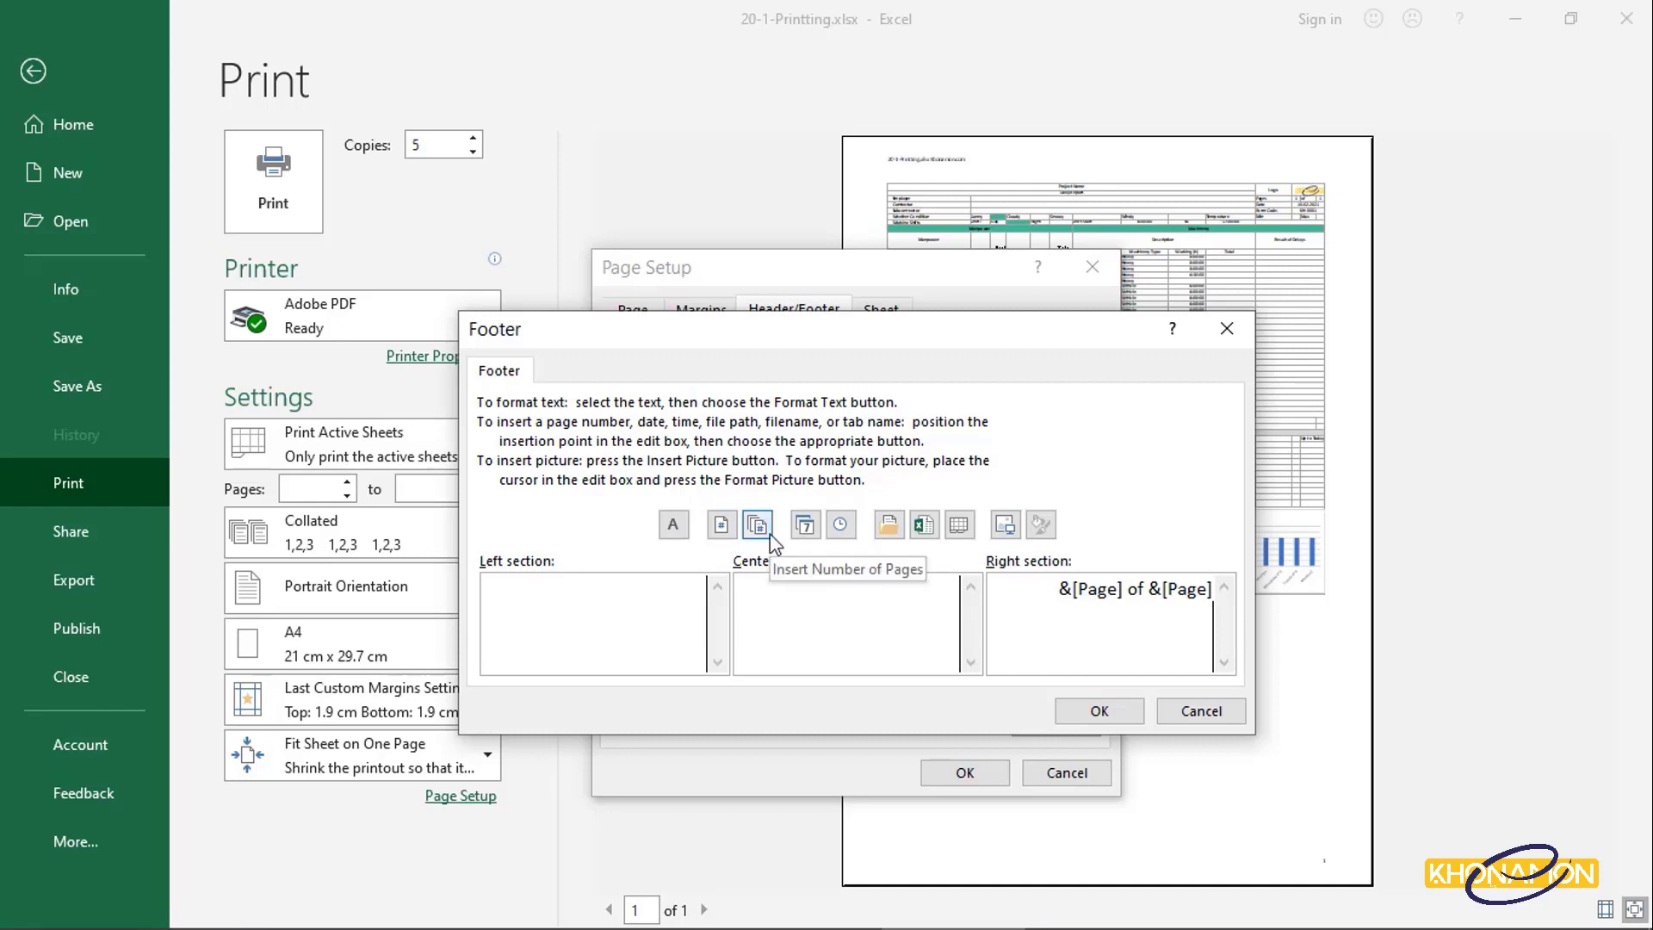
Replace the second page number code in the footer's right section with the number of pages and confirm the footer.
{"action": "key", "text": "BackSpace"}
{"action": "key", "text": "BackSpace"}
{"action": "key", "text": "BackSpace"}
{"action": "key", "text": "BackSpace"}
{"action": "key", "text": "BackSpace"}
{"action": "key", "text": "BackSpace"}
{"action": "key", "text": "BackSpace"}
{"action": "key", "text": "BackSpace"}
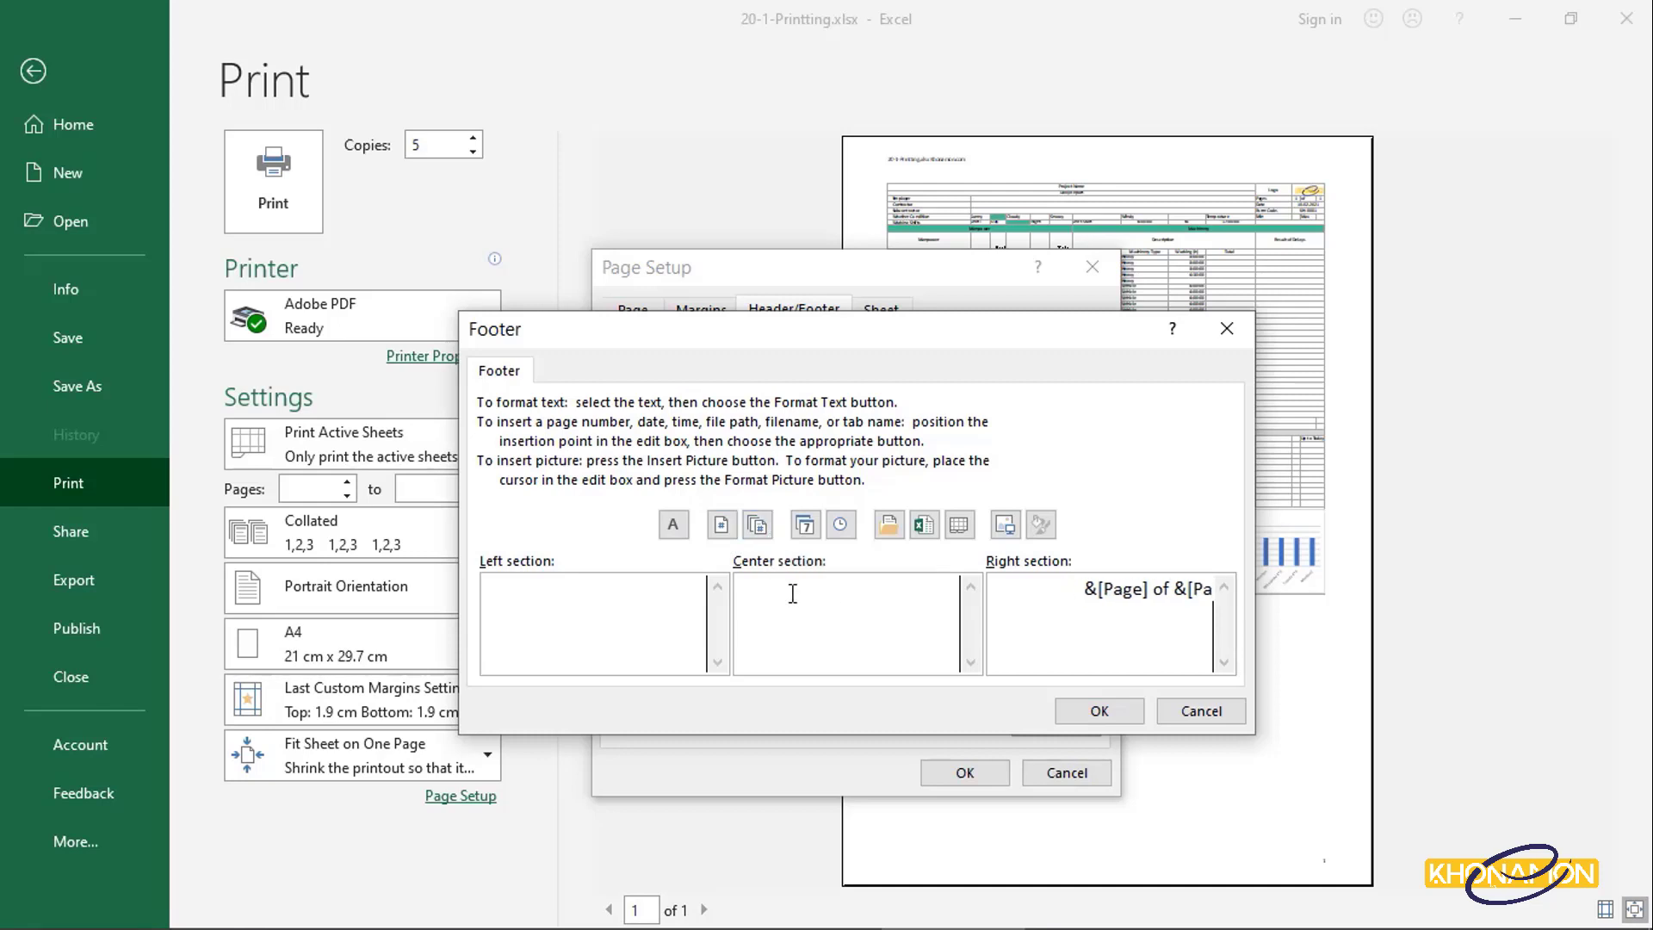
{"action": "left_click", "coordinate": [773, 535]}
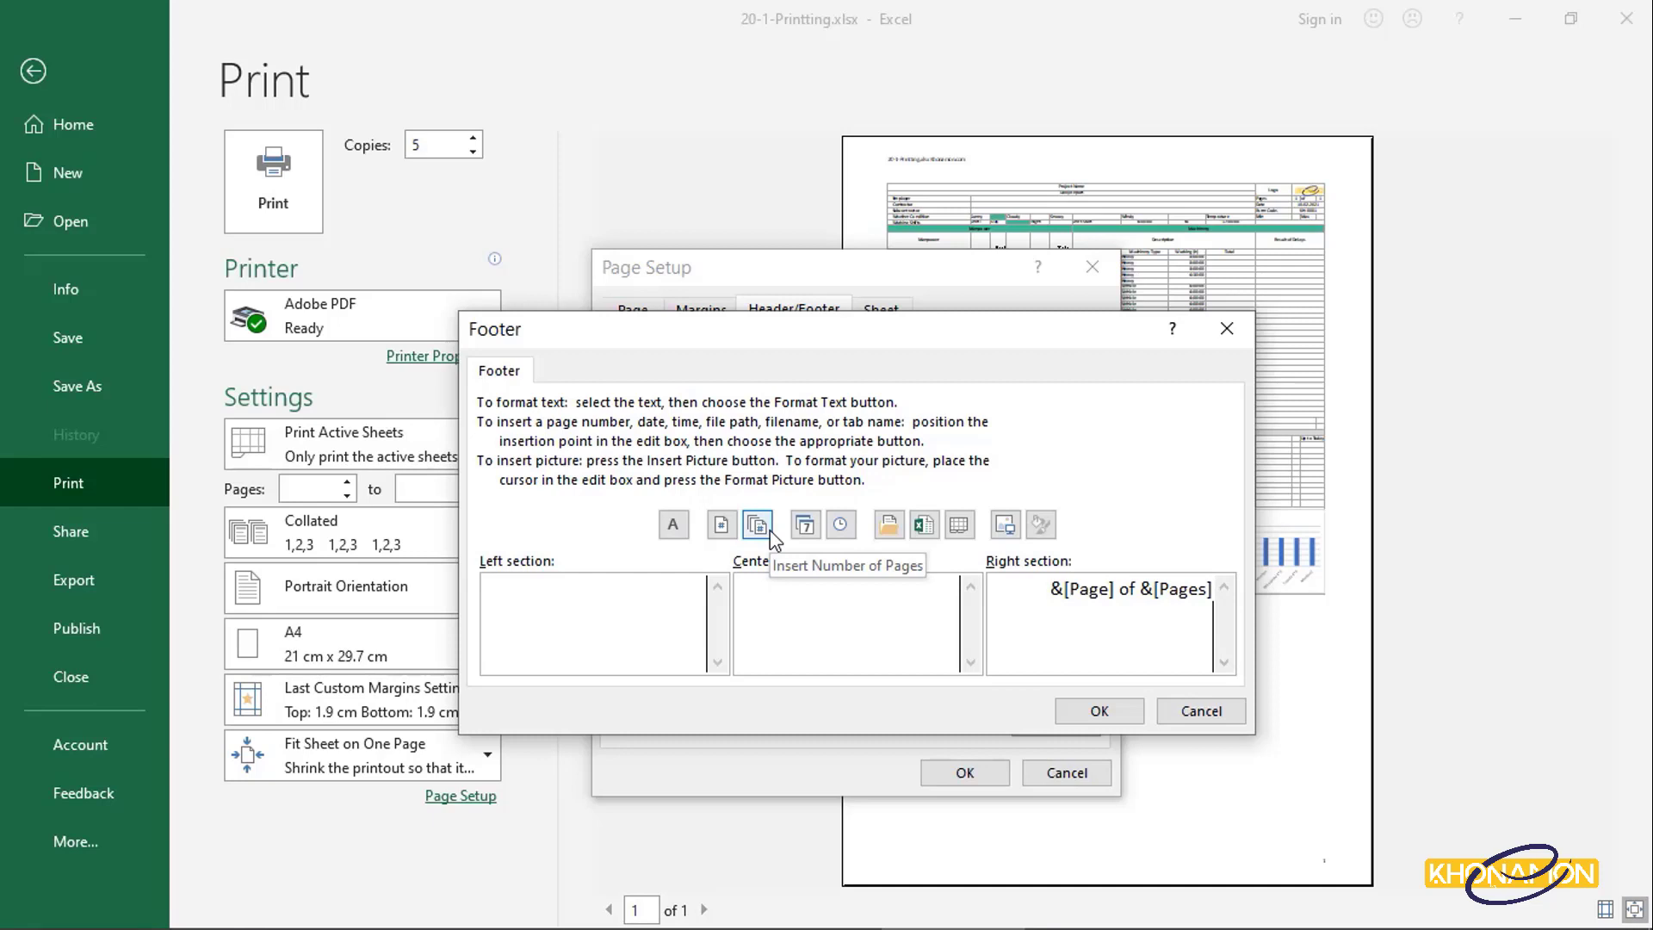
{"action": "left_click", "coordinate": [1062, 712]}
Examine the preset footer and header choices without changing the current selections.
{"action": "left_click", "coordinate": [1089, 526]}
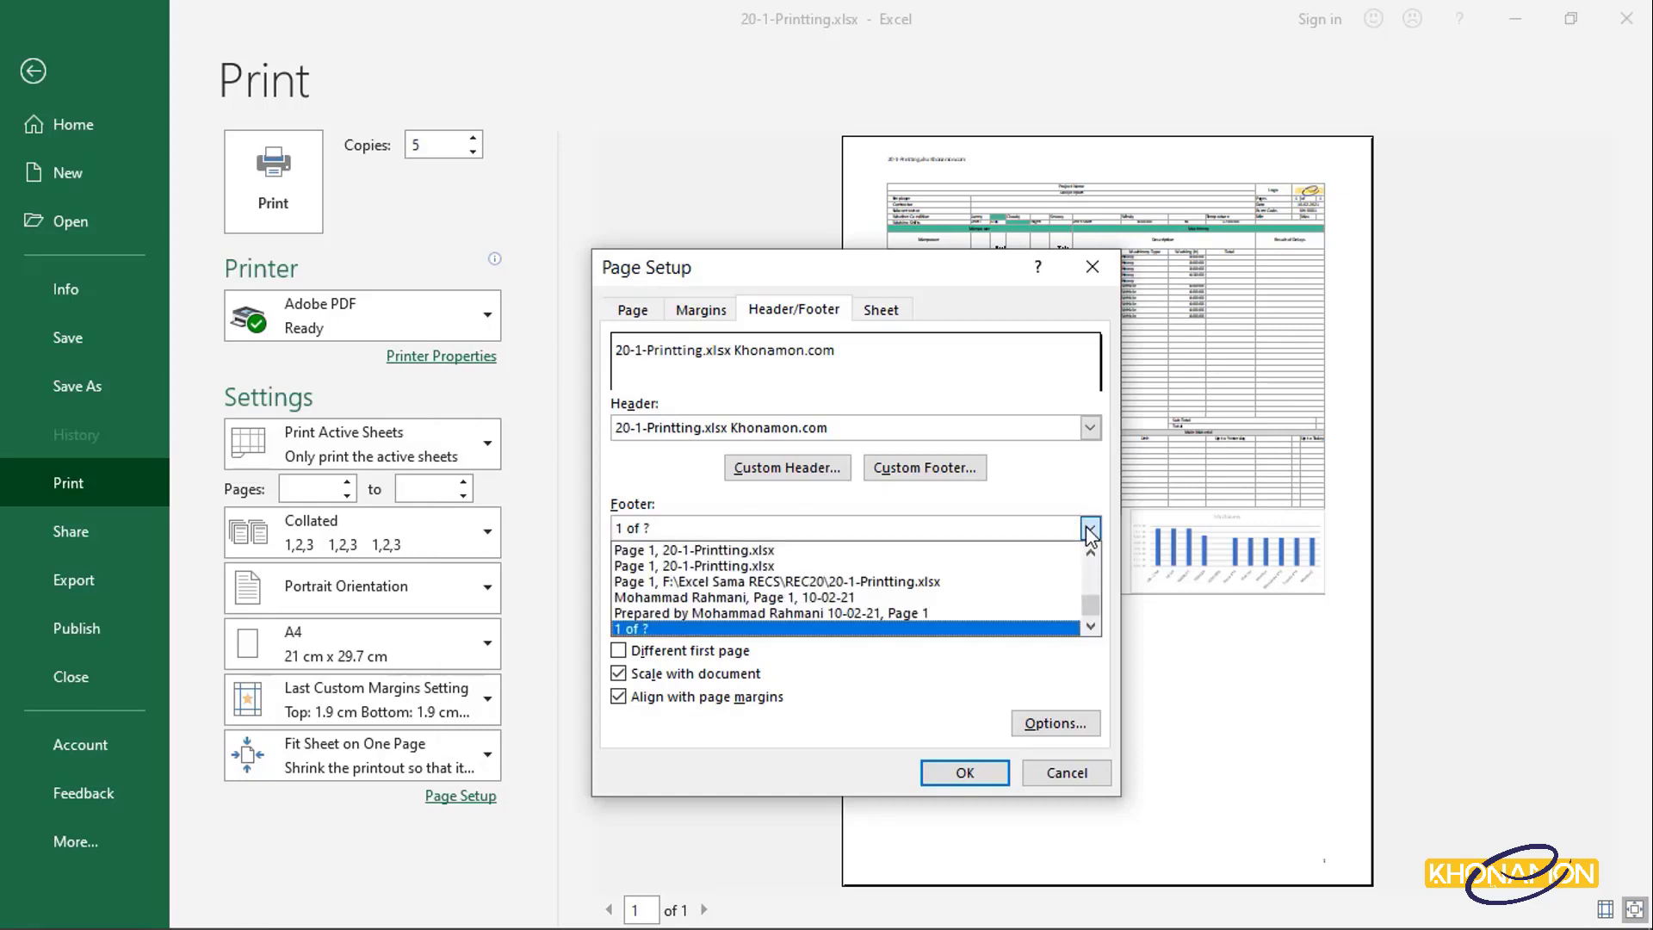
{"action": "left_click", "coordinate": [1094, 428]}
{"action": "left_click", "coordinate": [1094, 429]}
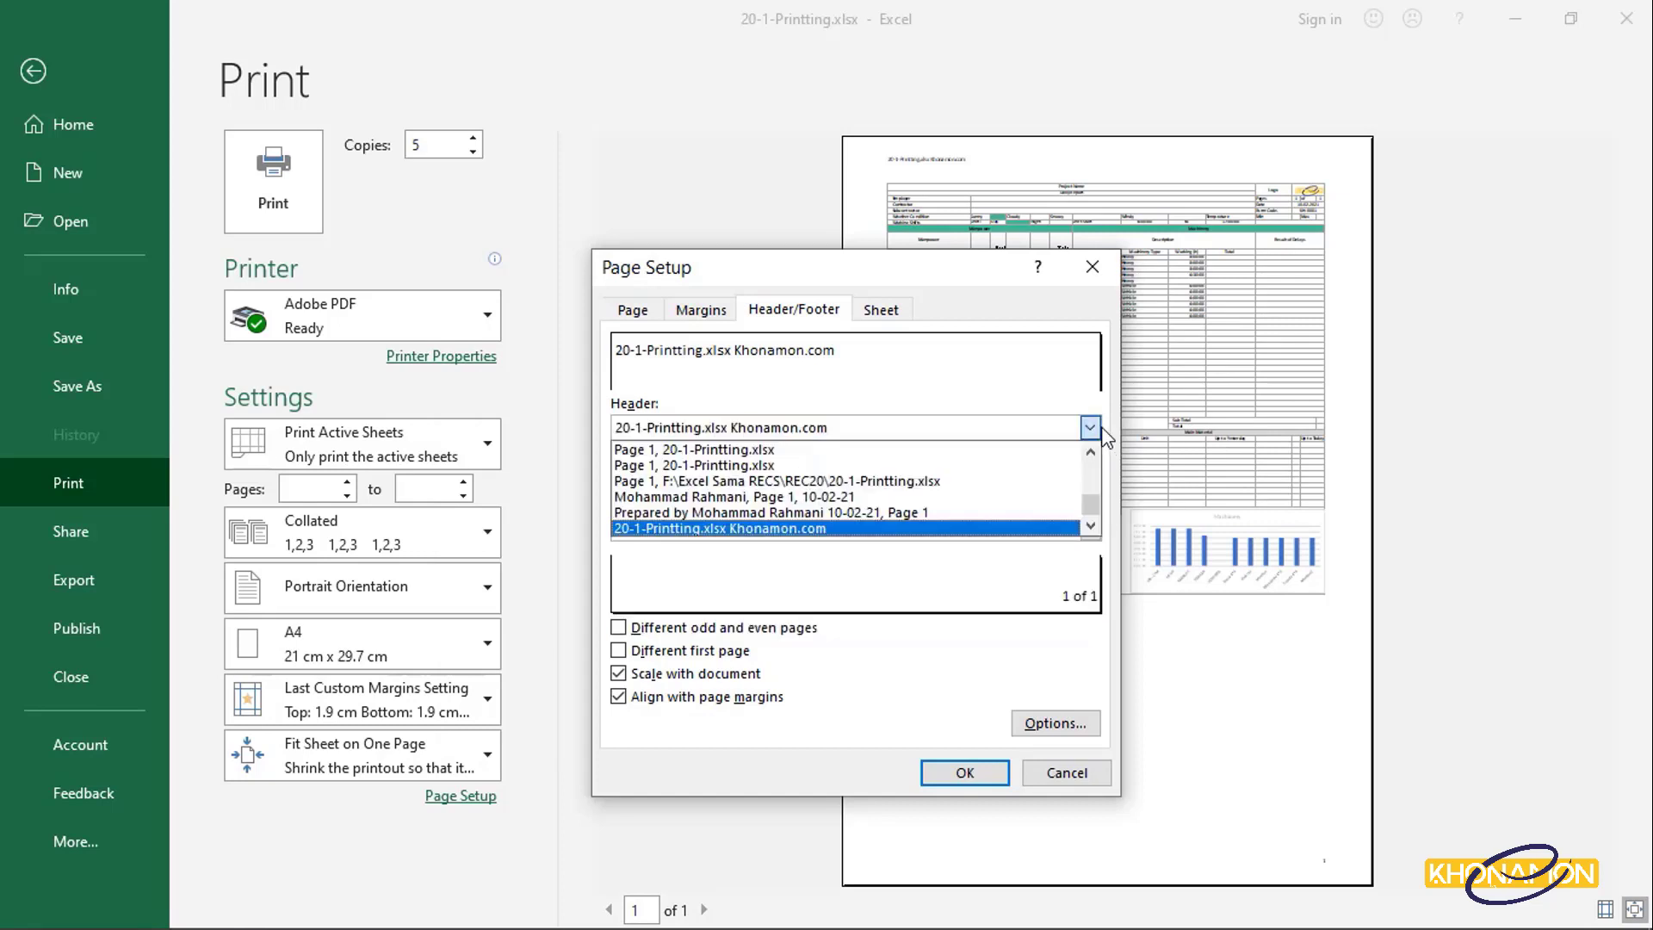
{"action": "left_click", "coordinate": [1080, 382]}
Try the different odd and even pages option, comparing the odd and even page headers, and turn it off again.
{"action": "left_click", "coordinate": [780, 631]}
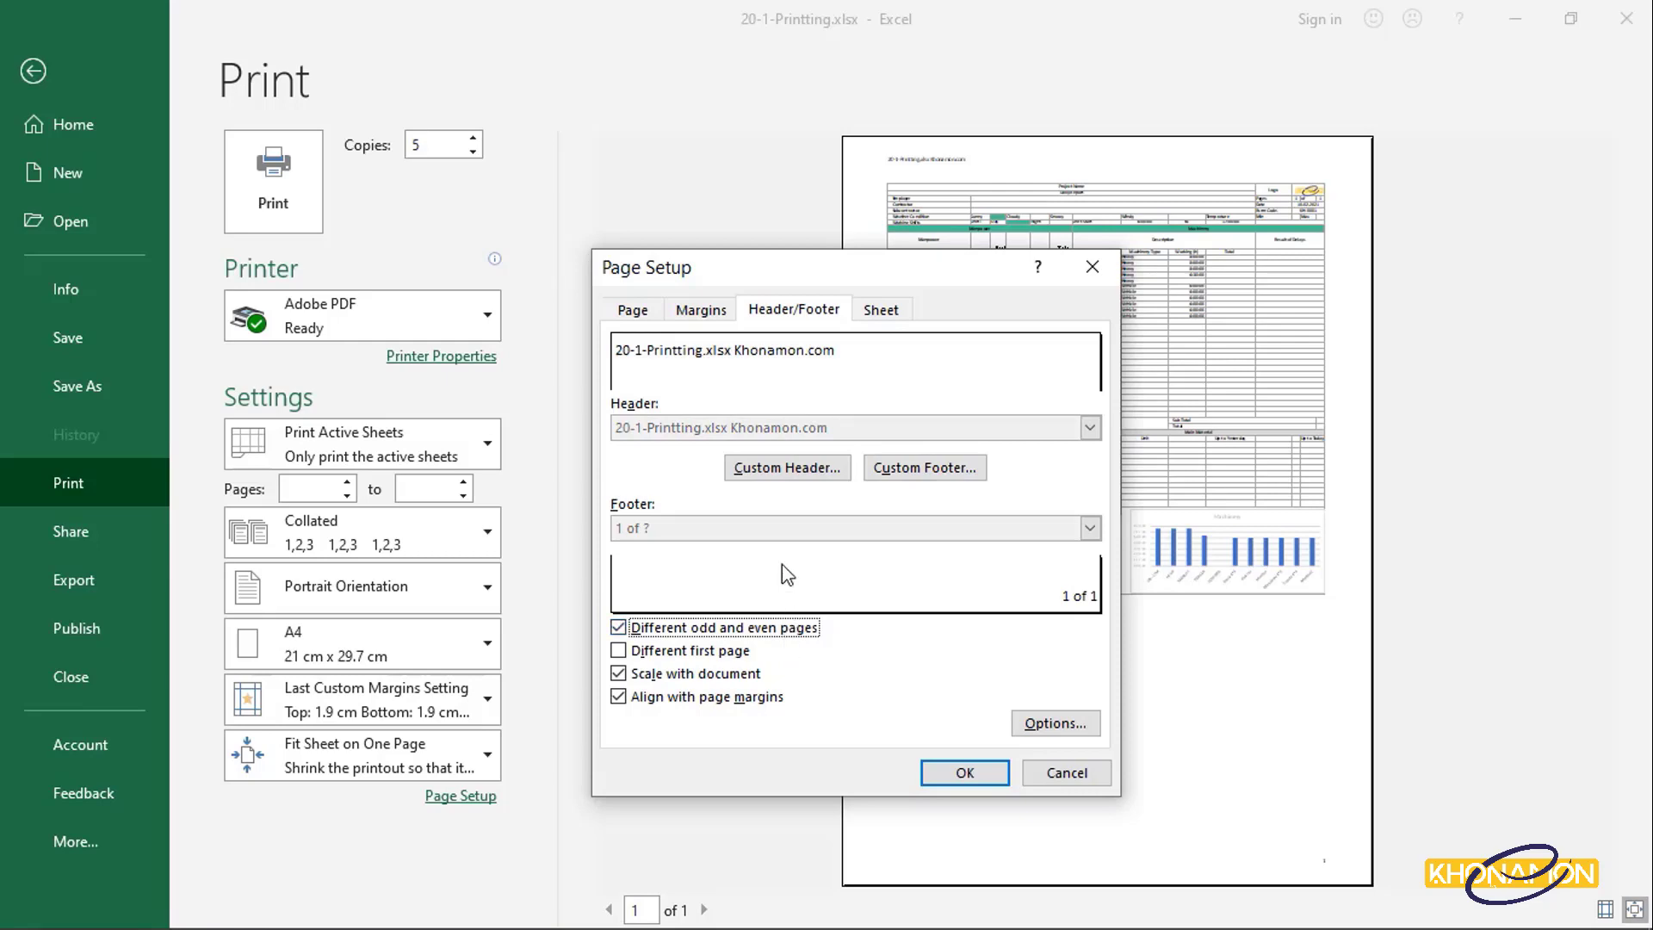
{"action": "left_click", "coordinate": [785, 468]}
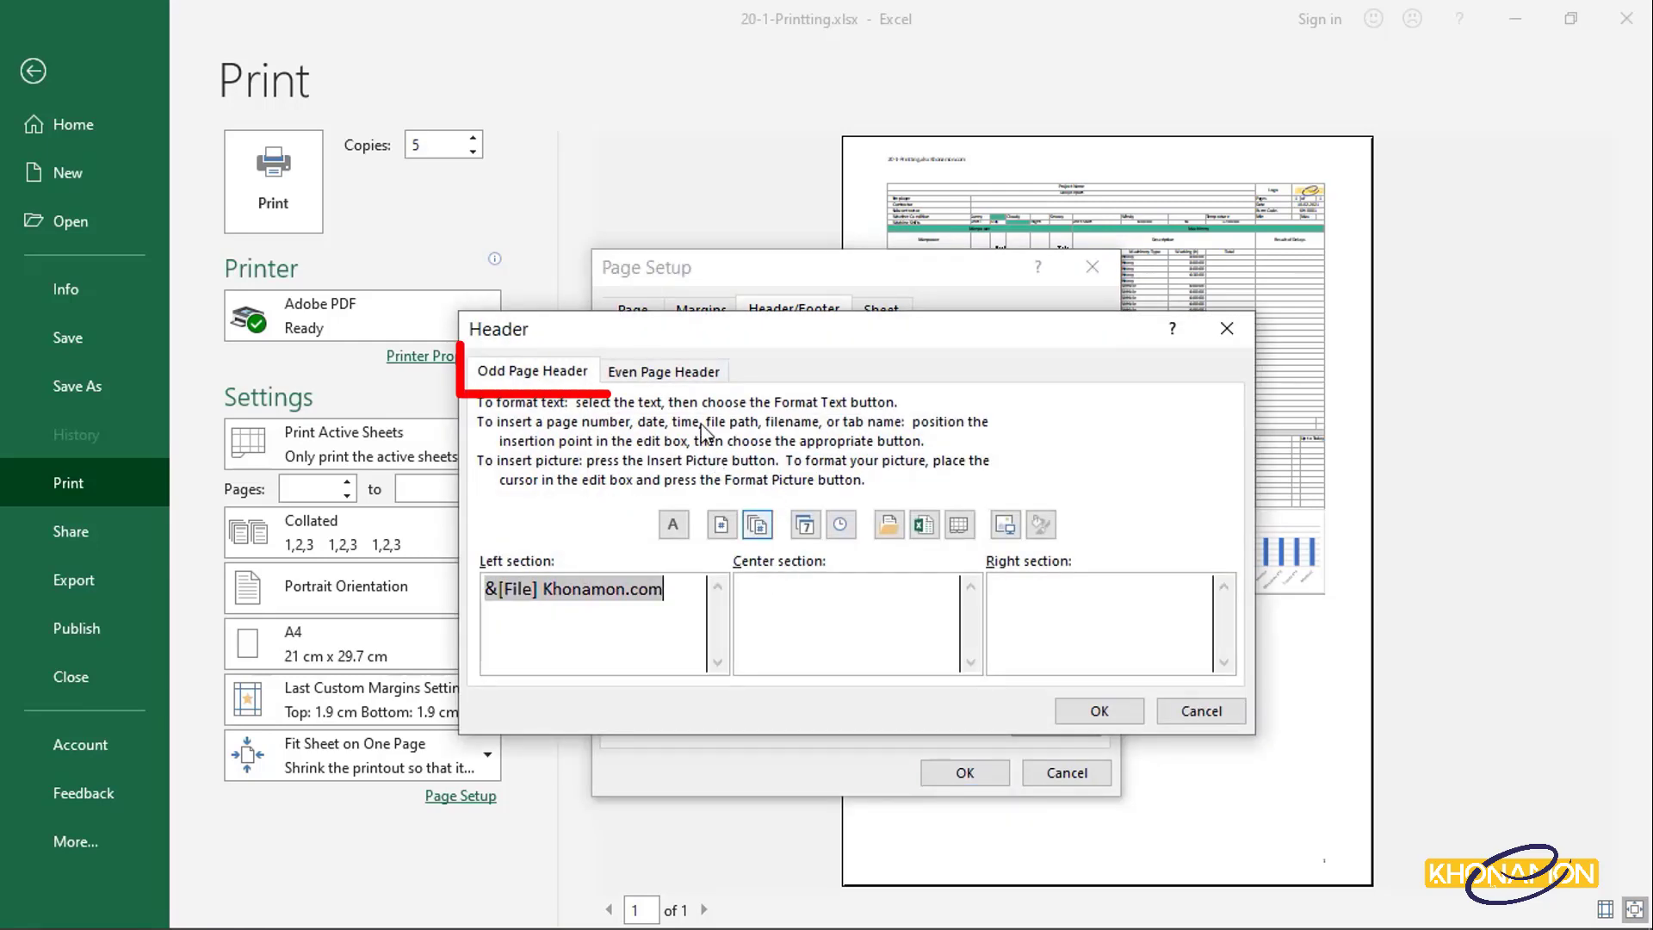
{"action": "left_click", "coordinate": [663, 371]}
{"action": "left_click", "coordinate": [567, 376]}
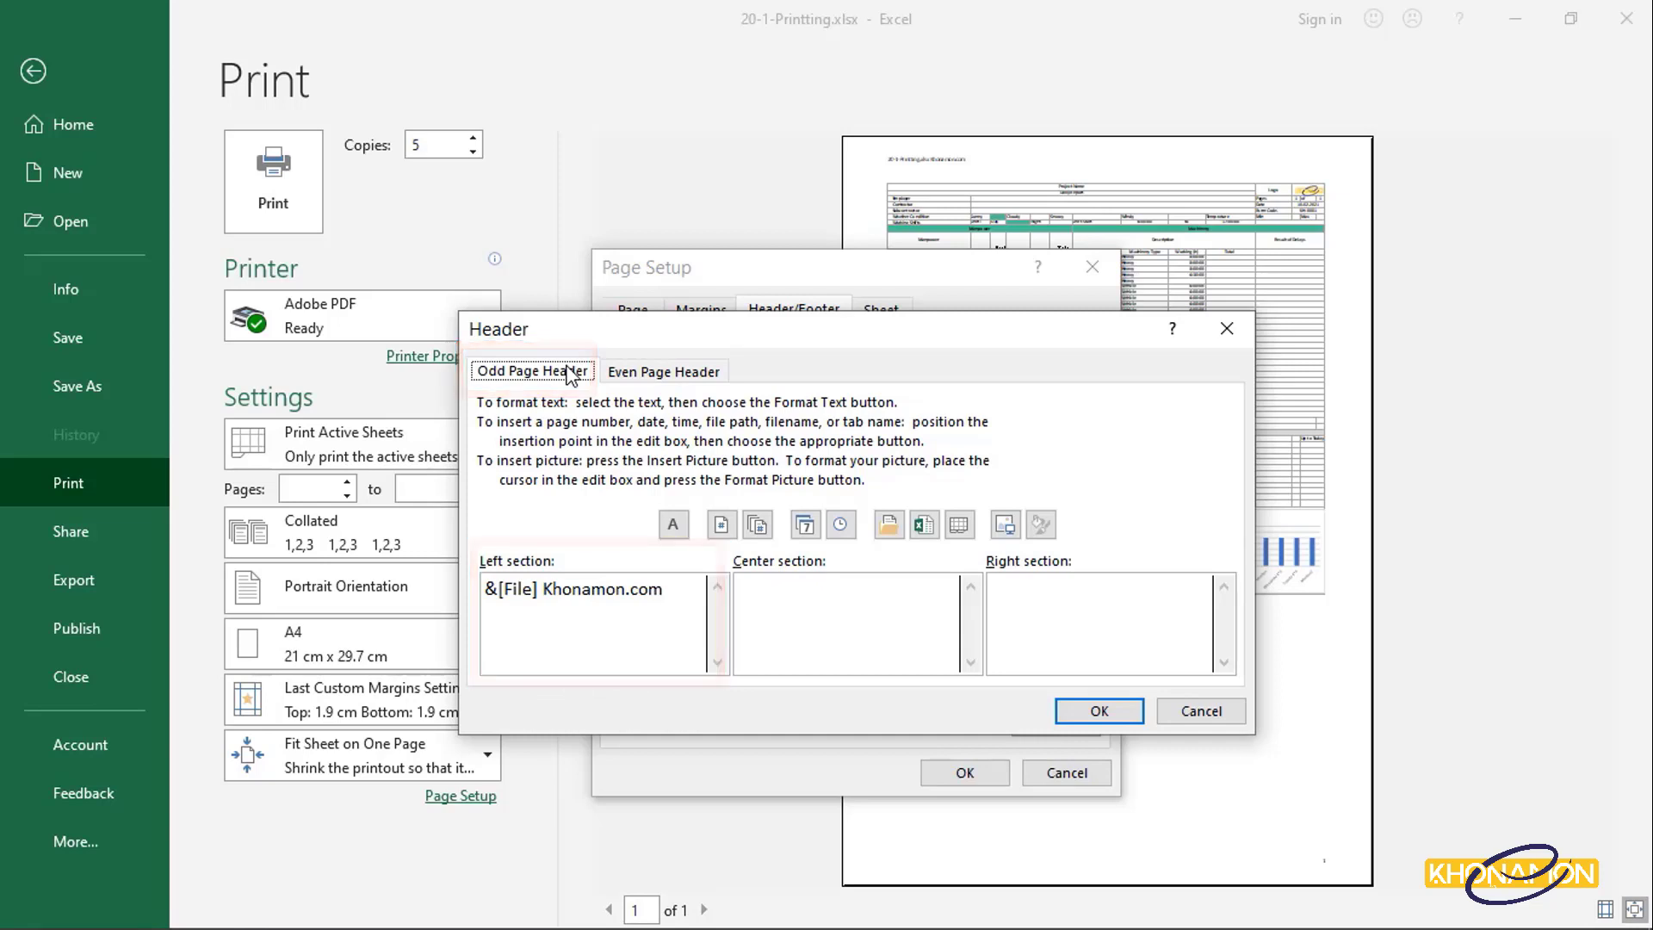
{"action": "left_click", "coordinate": [624, 372]}
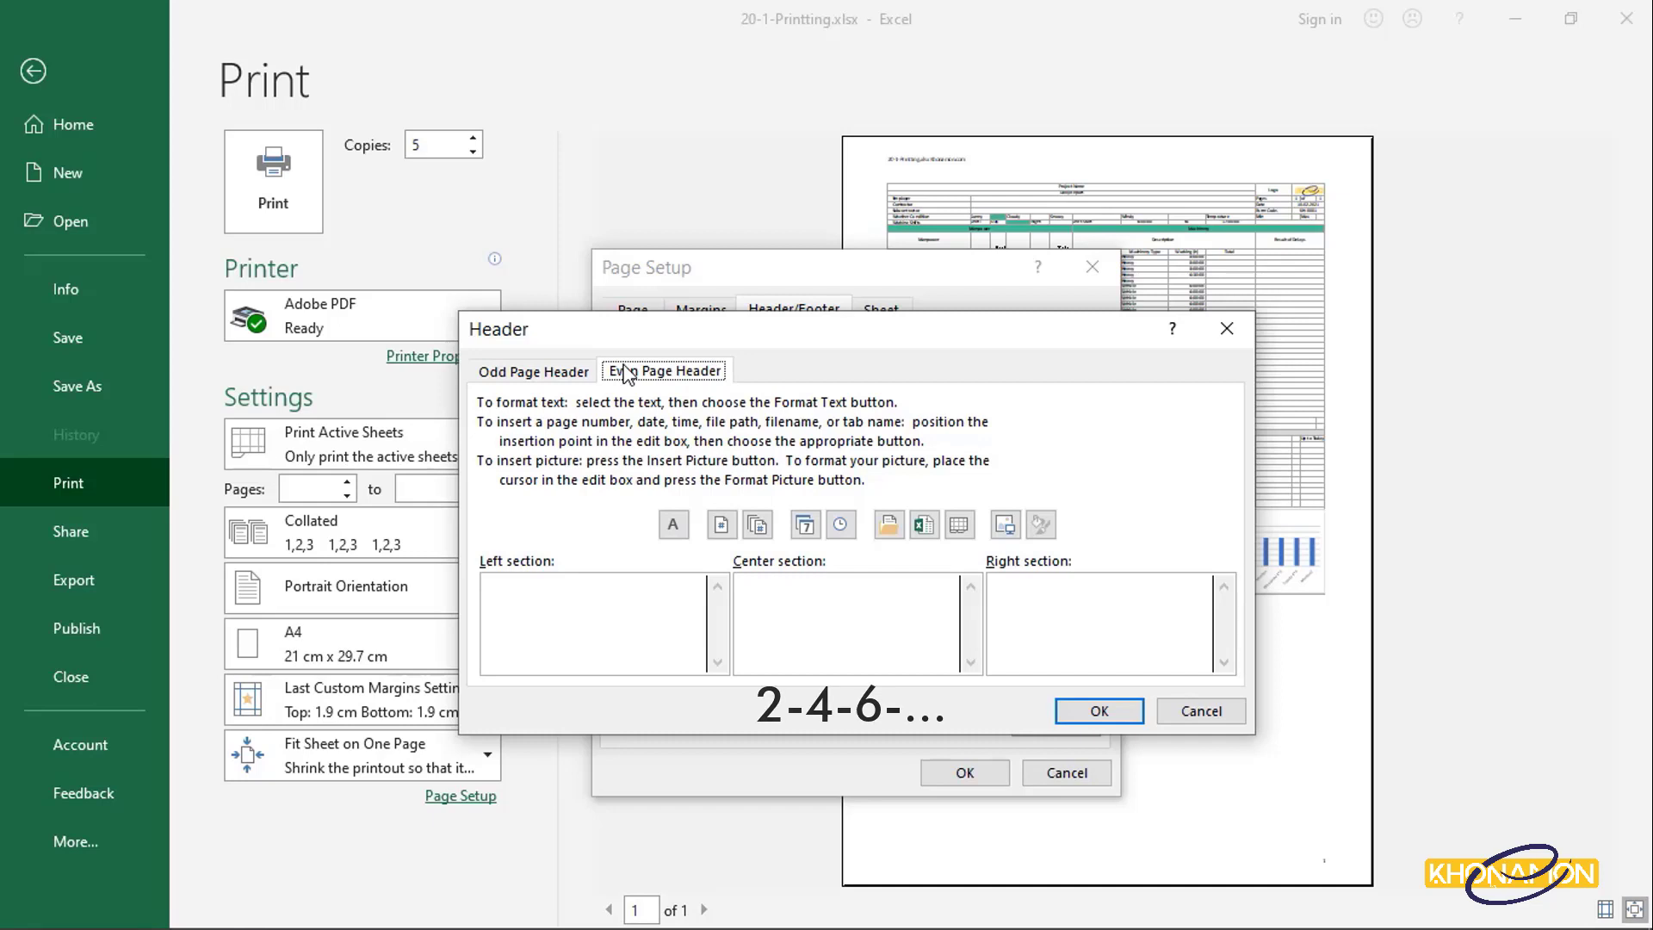
{"action": "left_click", "coordinate": [575, 373]}
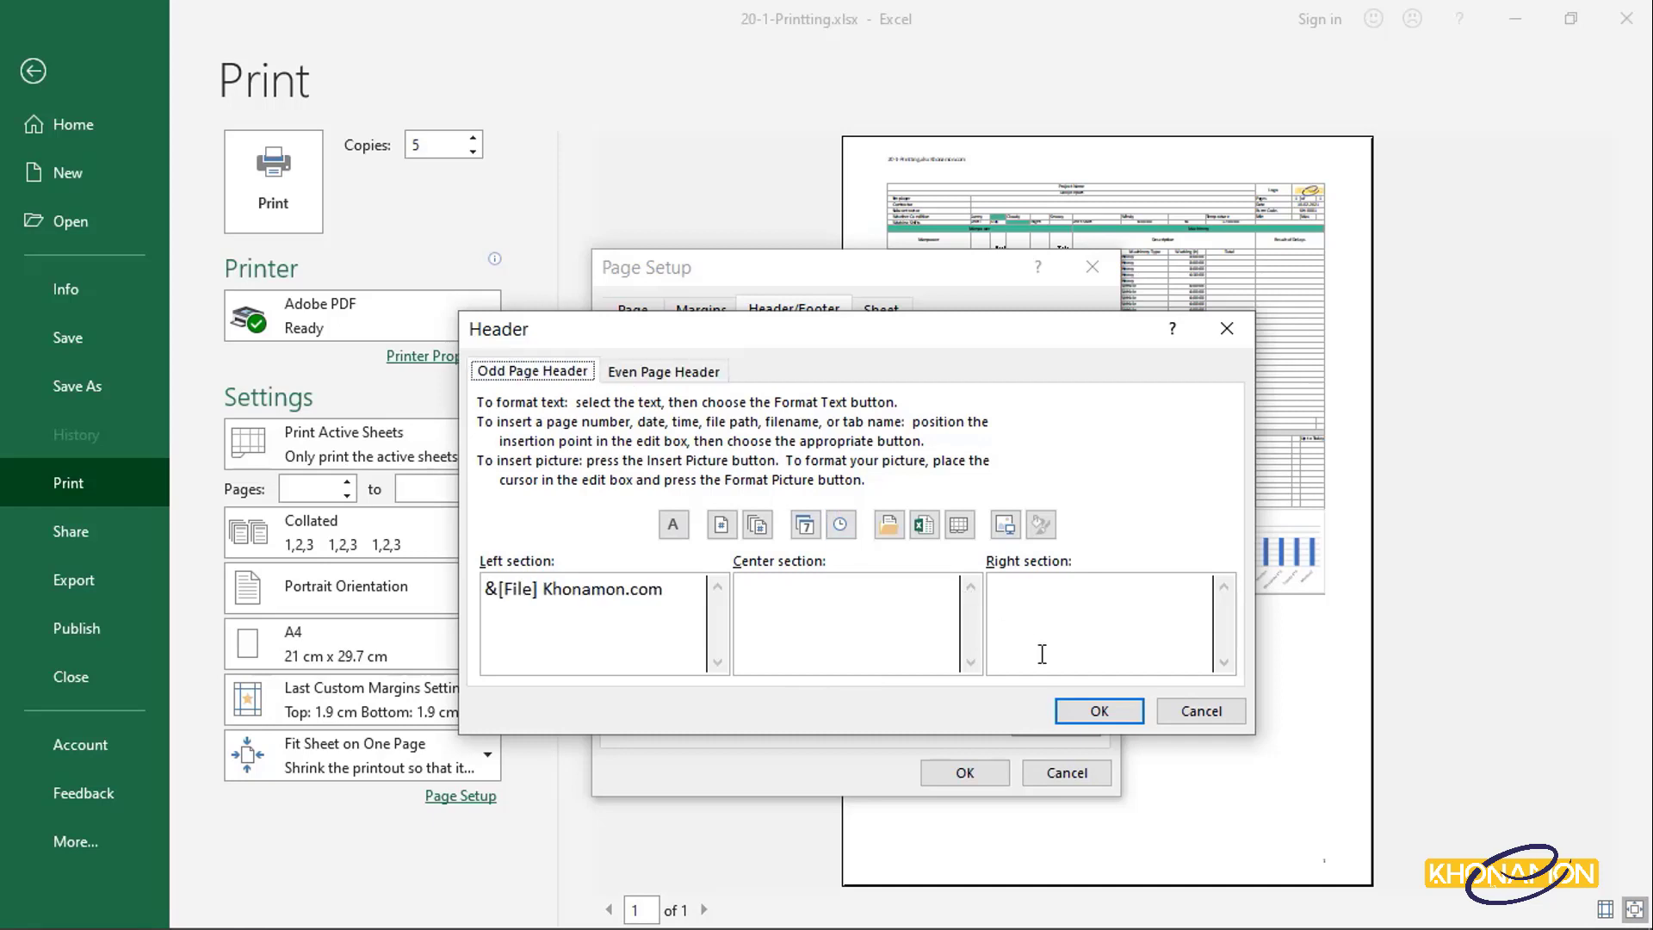
{"action": "left_click", "coordinate": [1101, 714]}
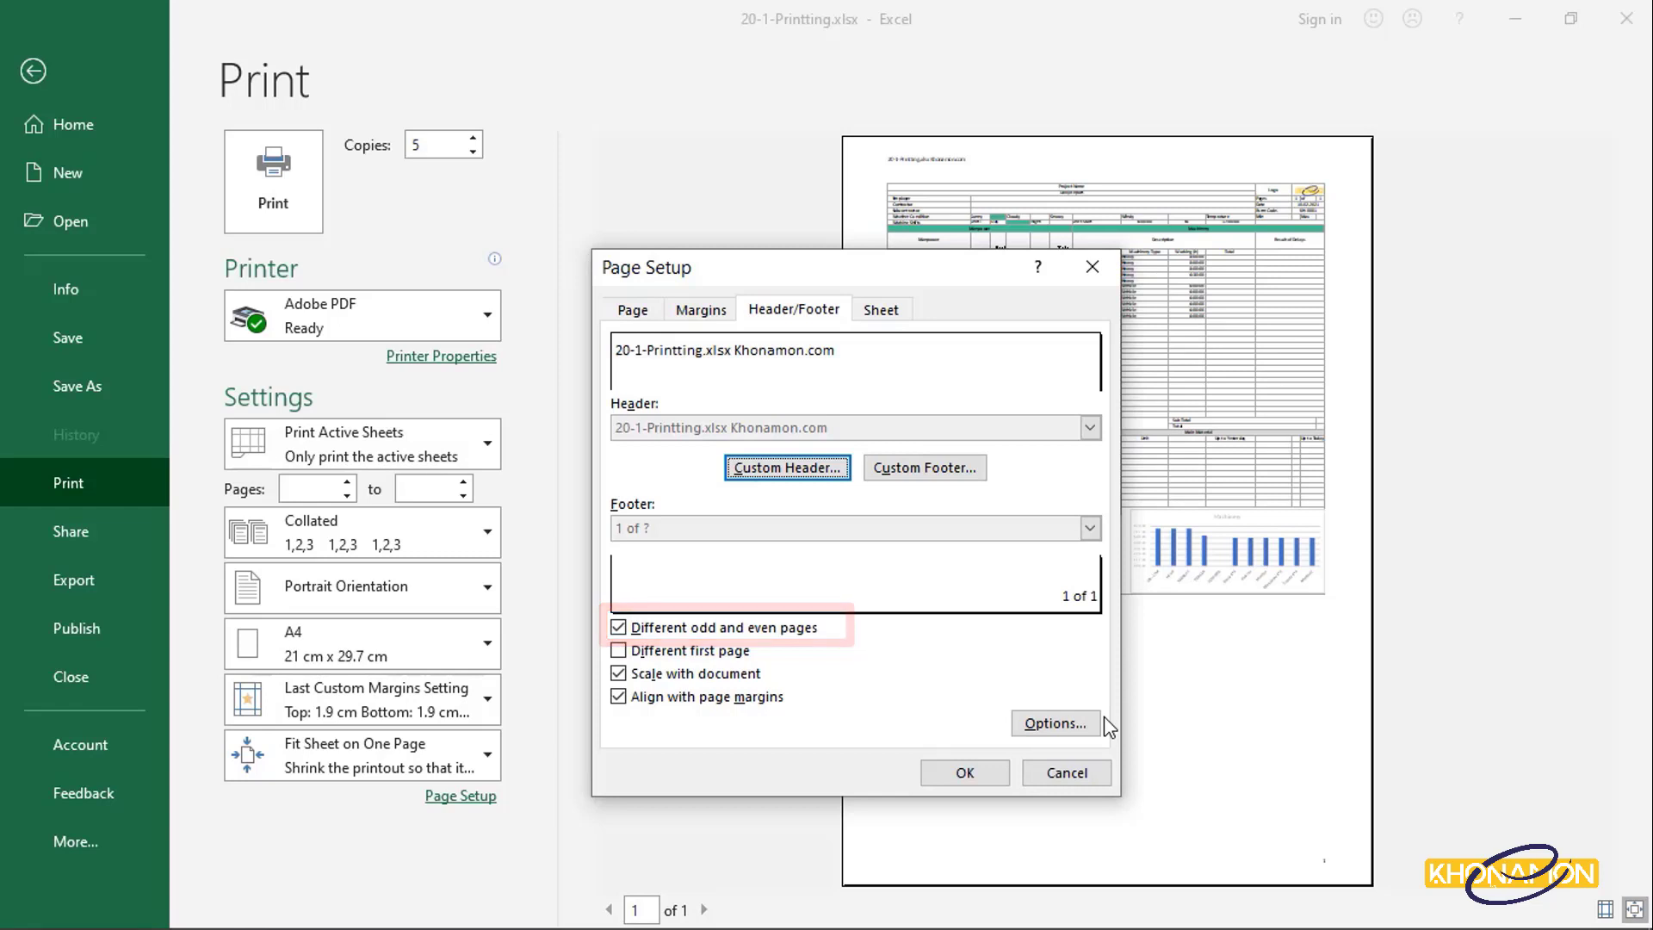
{"action": "left_click", "coordinate": [636, 636]}
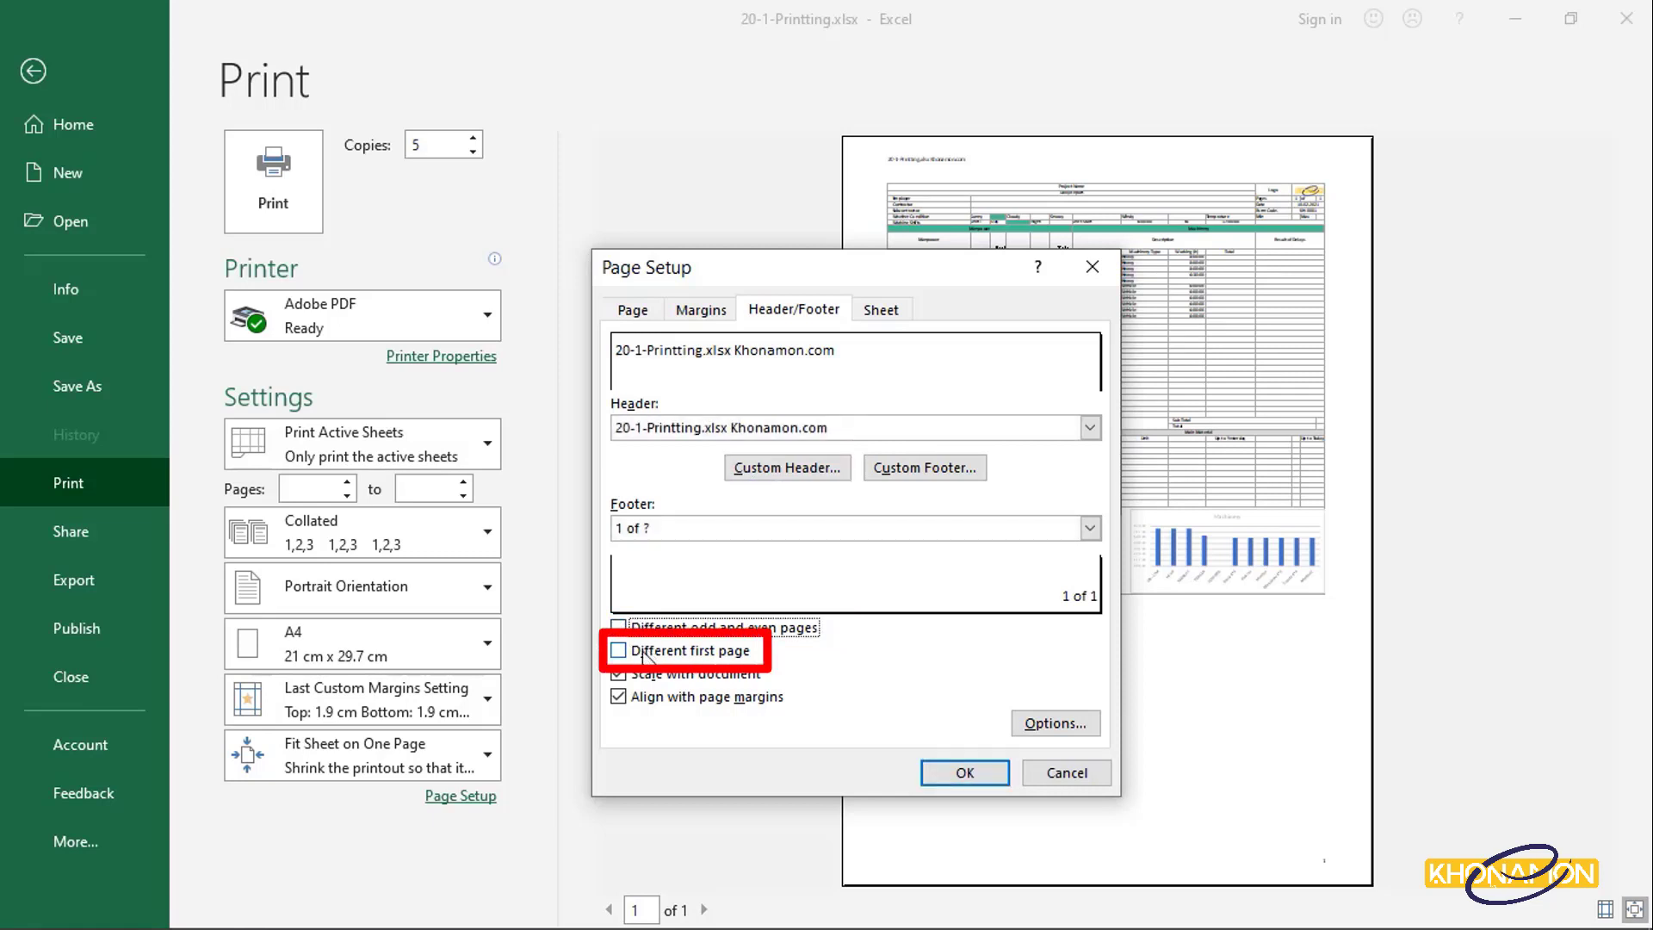
Try the different first page option, viewing the separate first page footer, and turn it off again.
{"action": "left_click", "coordinate": [646, 659]}
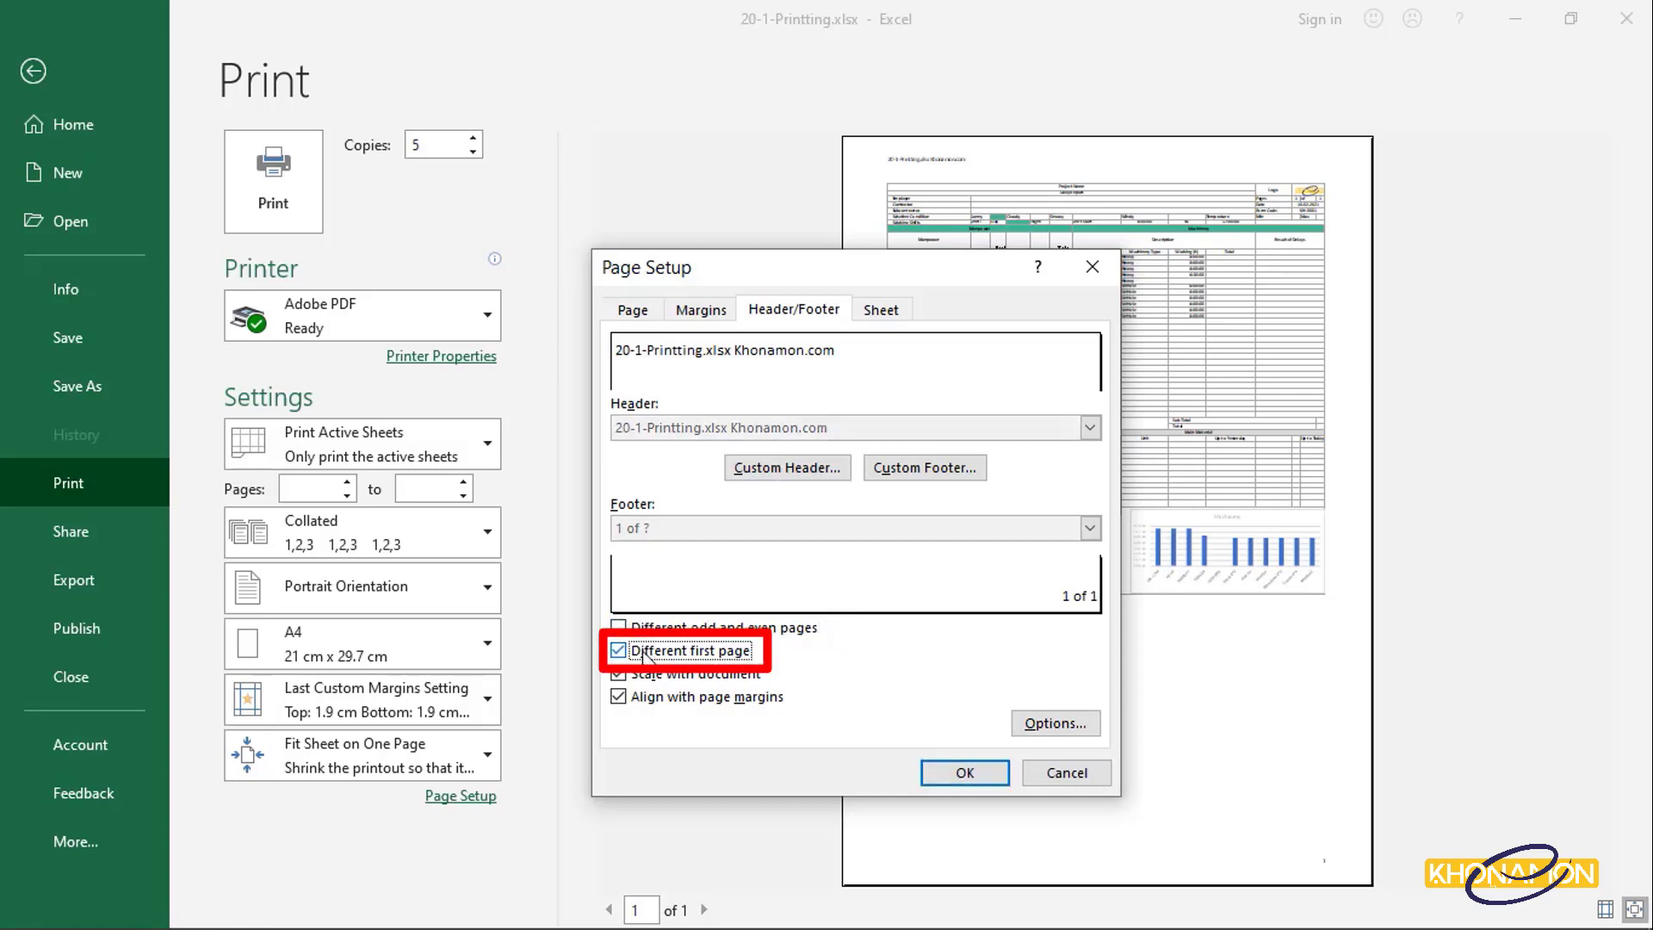
{"action": "left_click", "coordinate": [924, 467]}
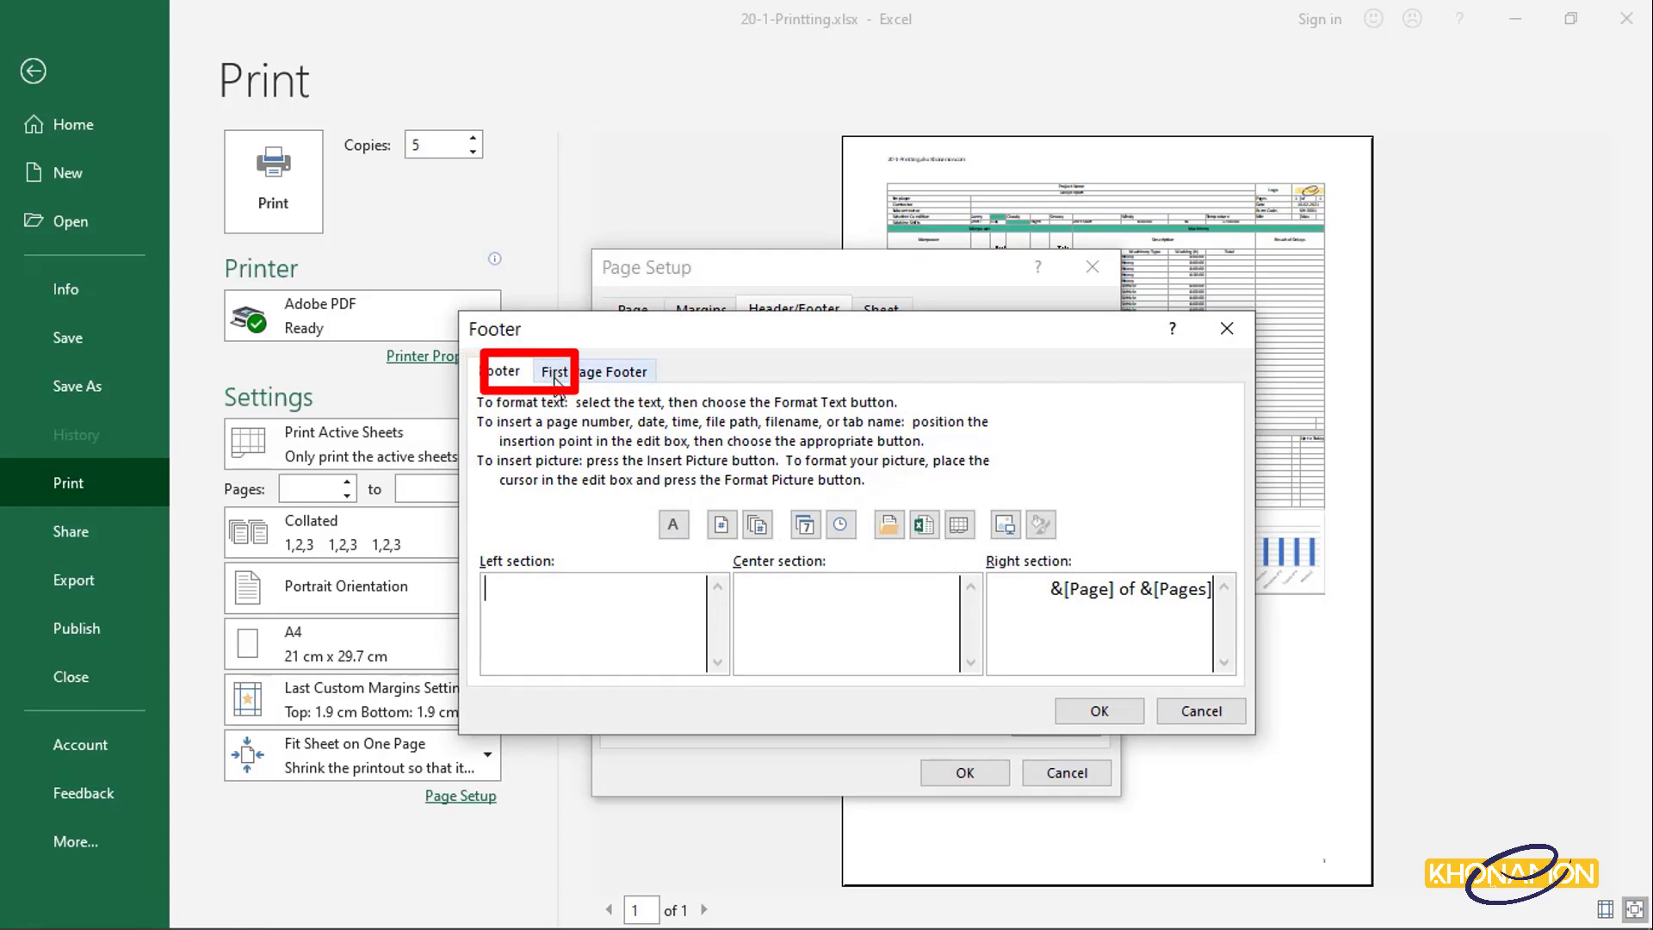
{"action": "left_click", "coordinate": [594, 371]}
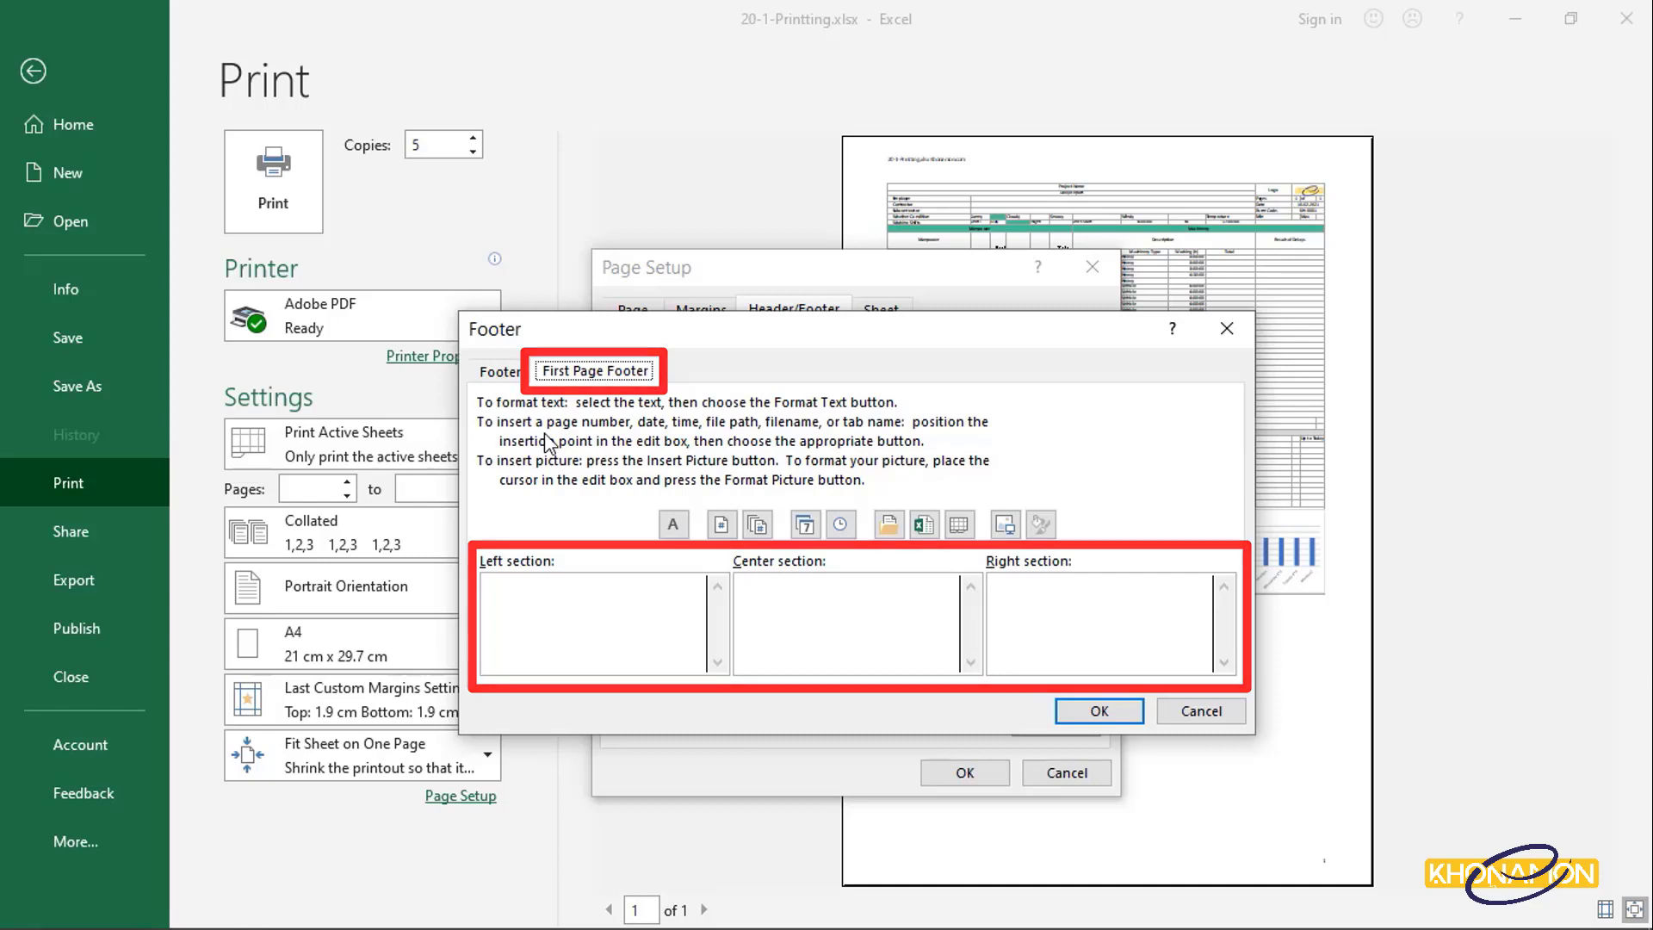
{"action": "left_click", "coordinate": [1100, 711]}
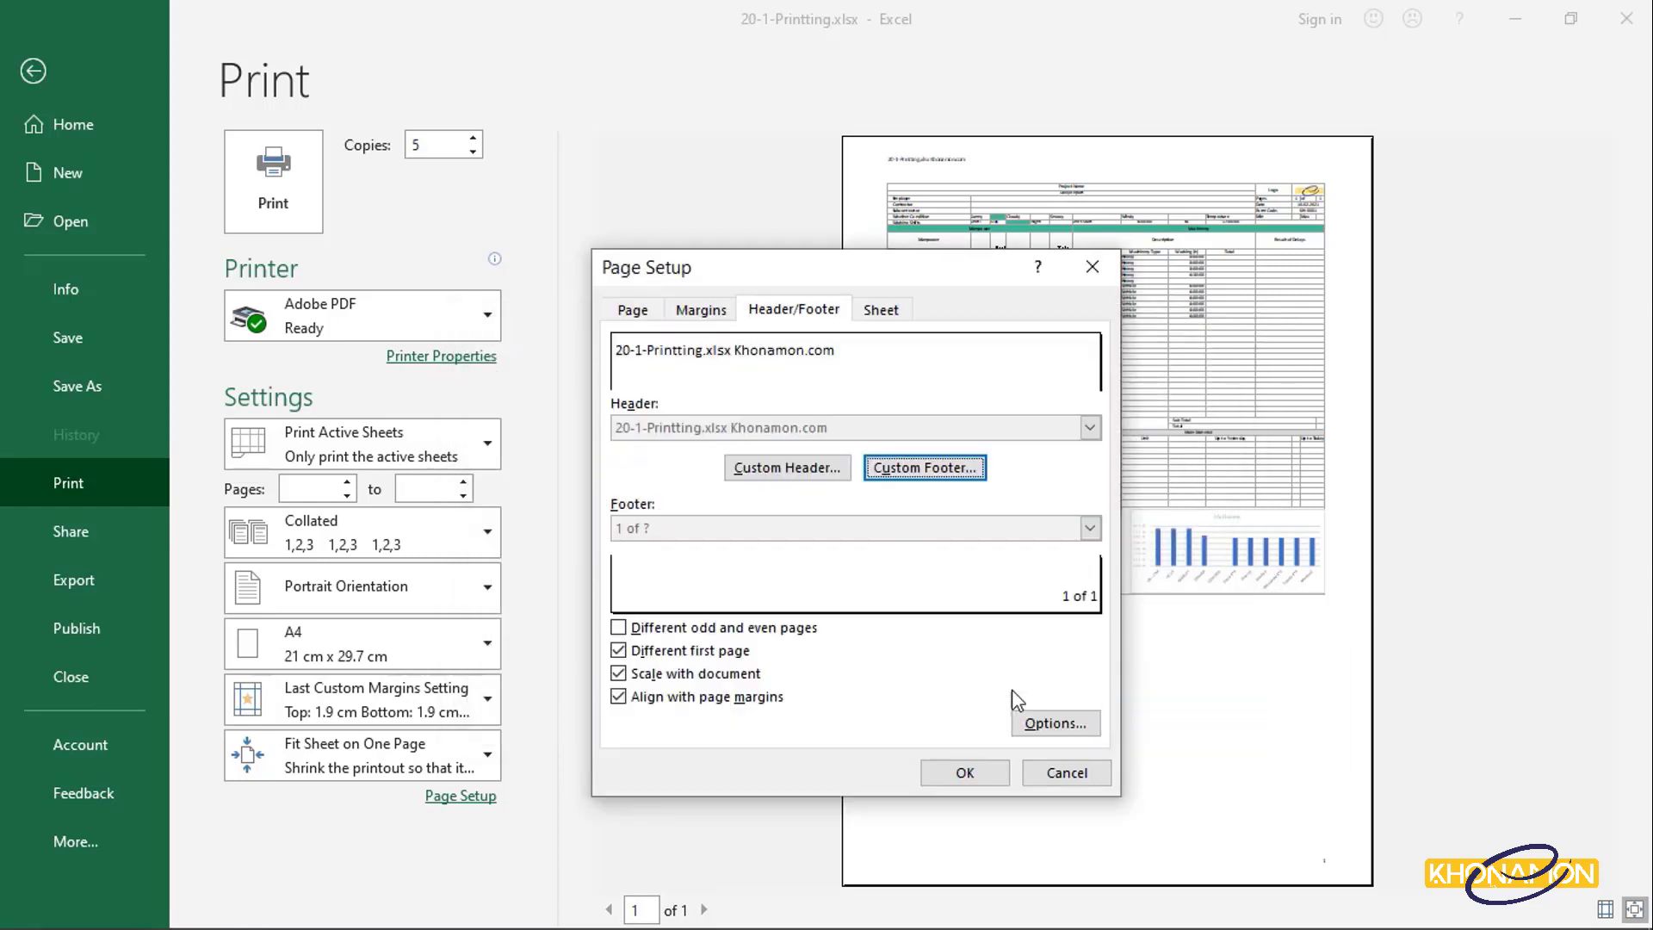
{"action": "left_click", "coordinate": [701, 652]}
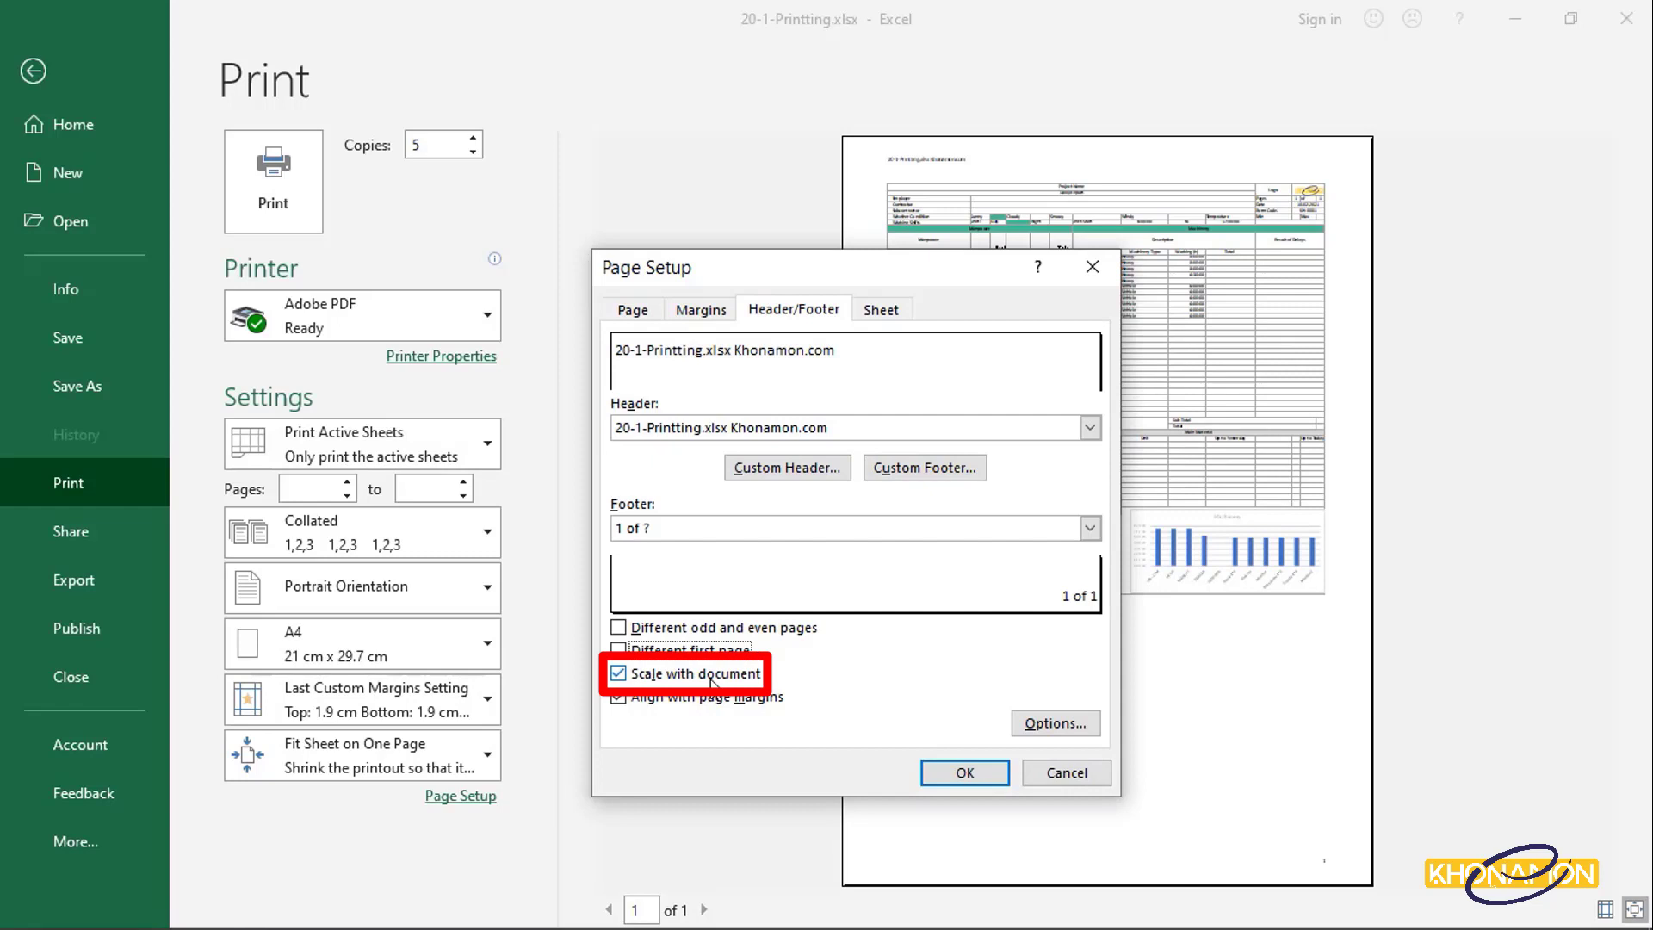
Switch Scale with document and Align with page margins off and back on, and apply the page setup.
{"action": "left_click", "coordinate": [713, 676]}
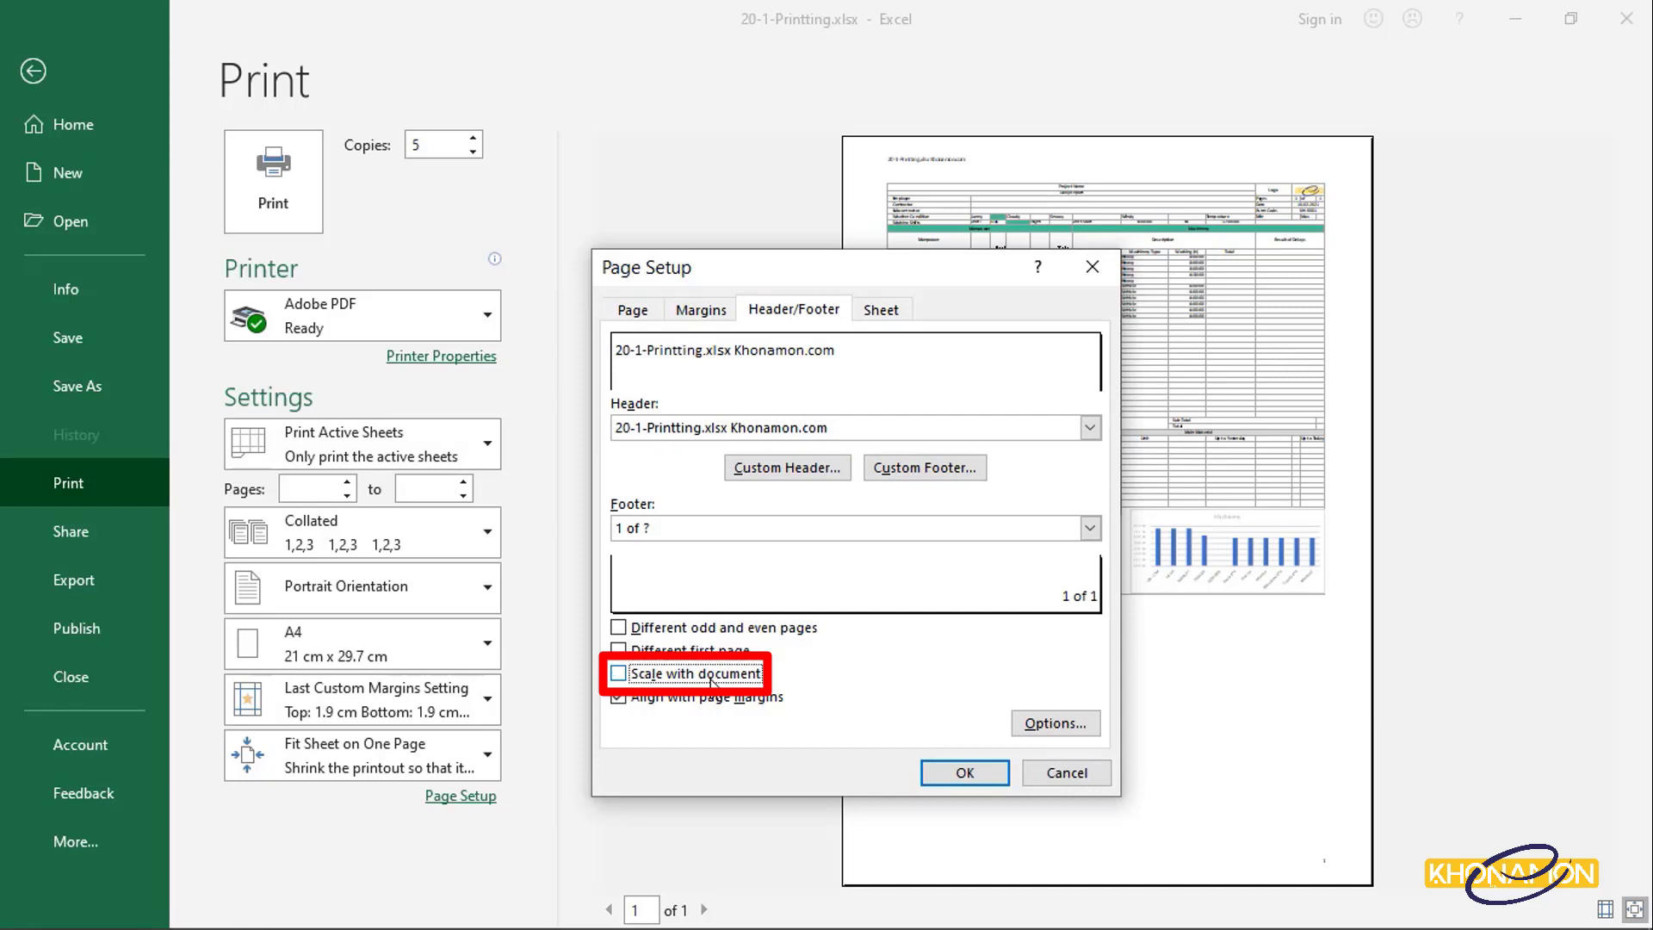
{"action": "left_click", "coordinate": [712, 682]}
{"action": "left_click", "coordinate": [704, 697]}
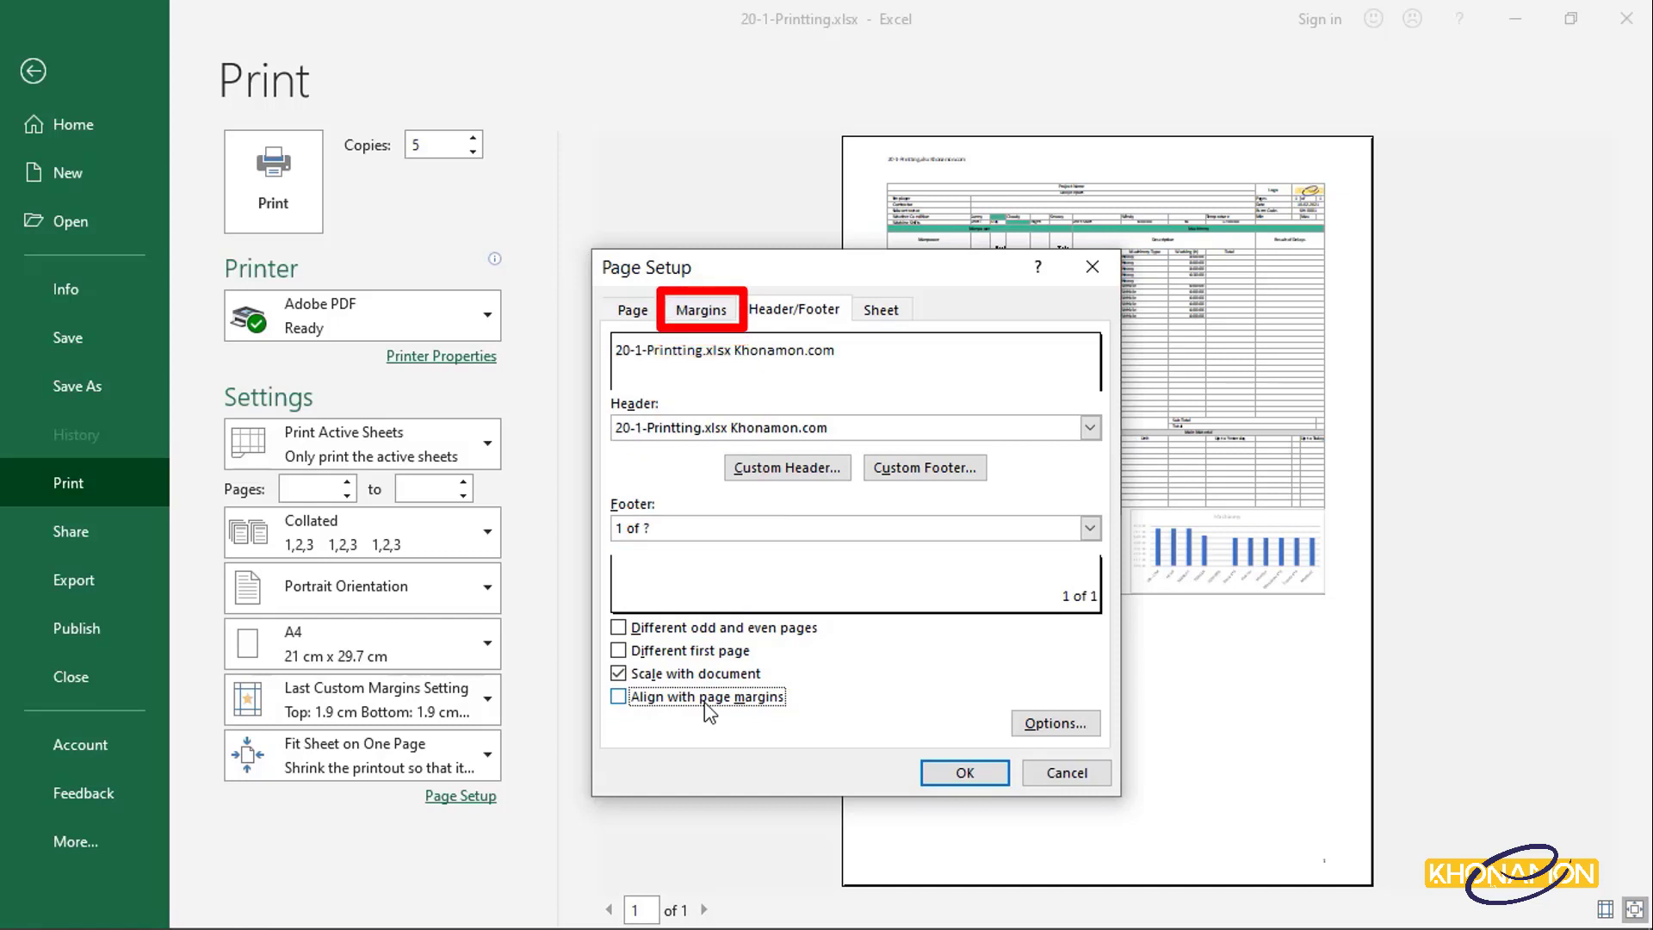
{"action": "left_click", "coordinate": [705, 702]}
{"action": "left_click", "coordinate": [928, 777]}
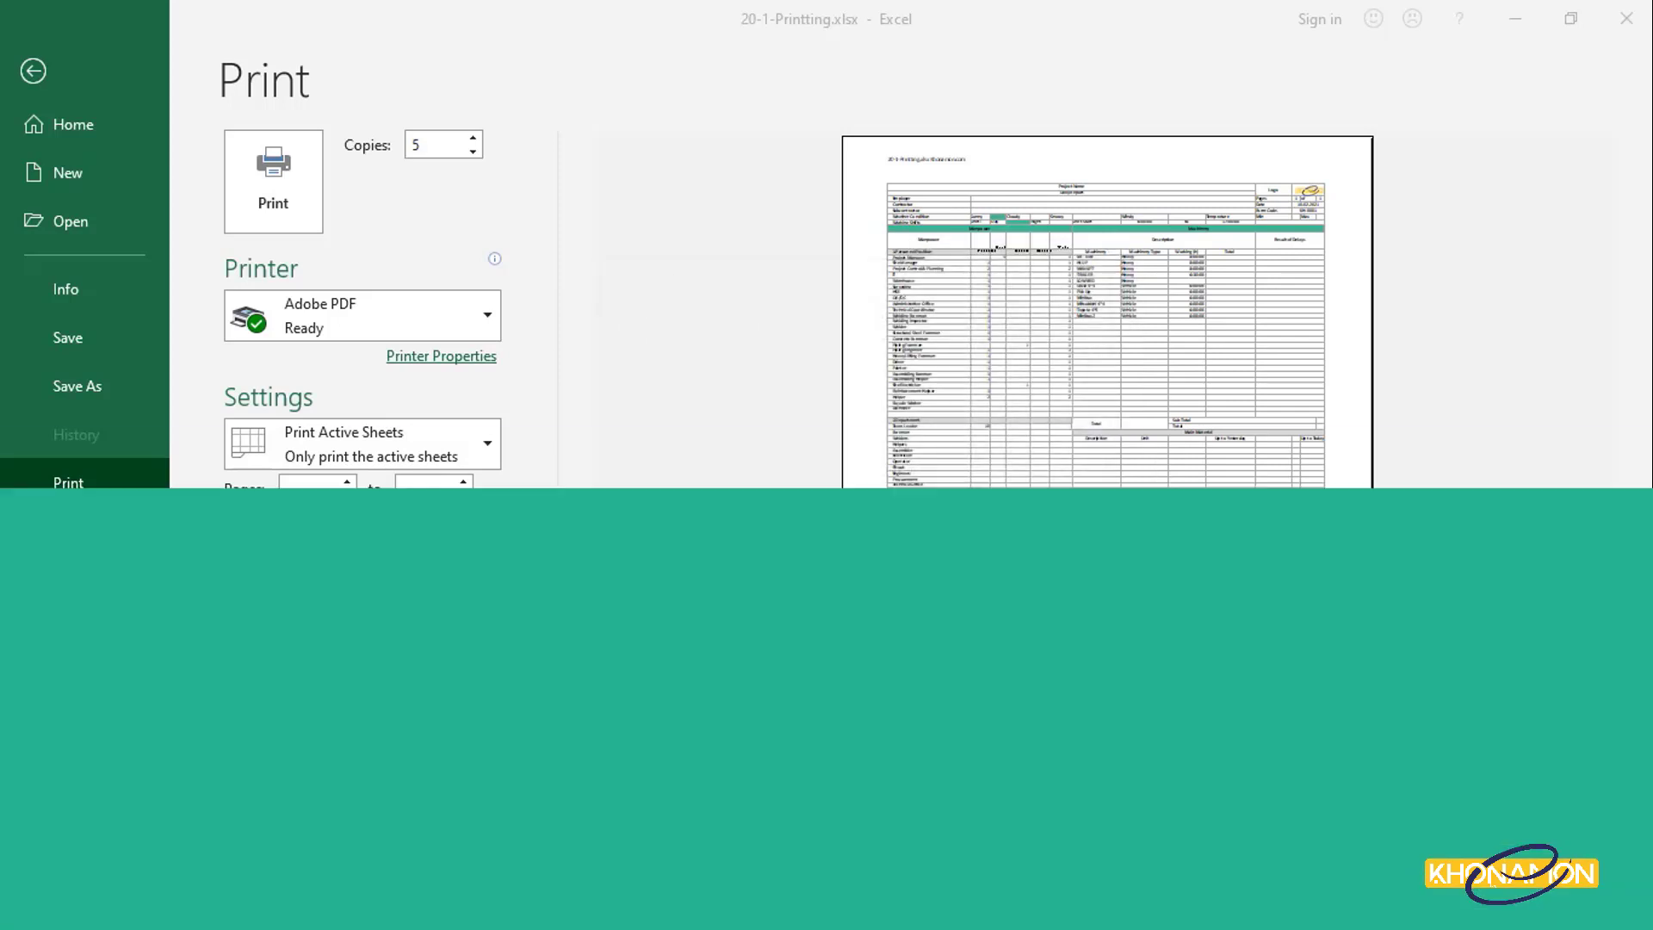